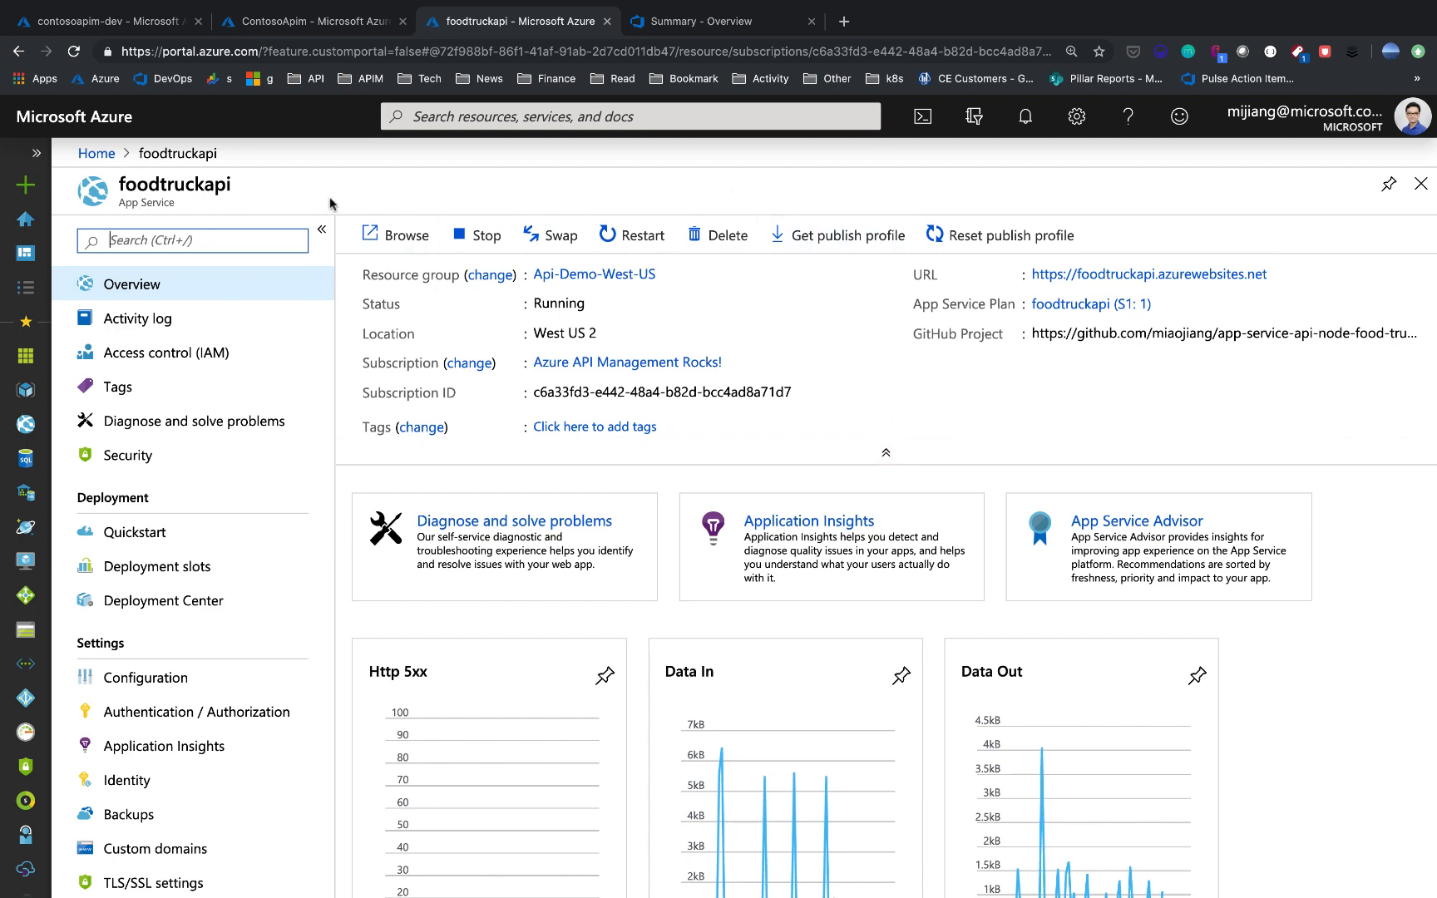
Open the foodtruckapi web app's site and view its Swagger JSON definition.
left_click(406, 235)
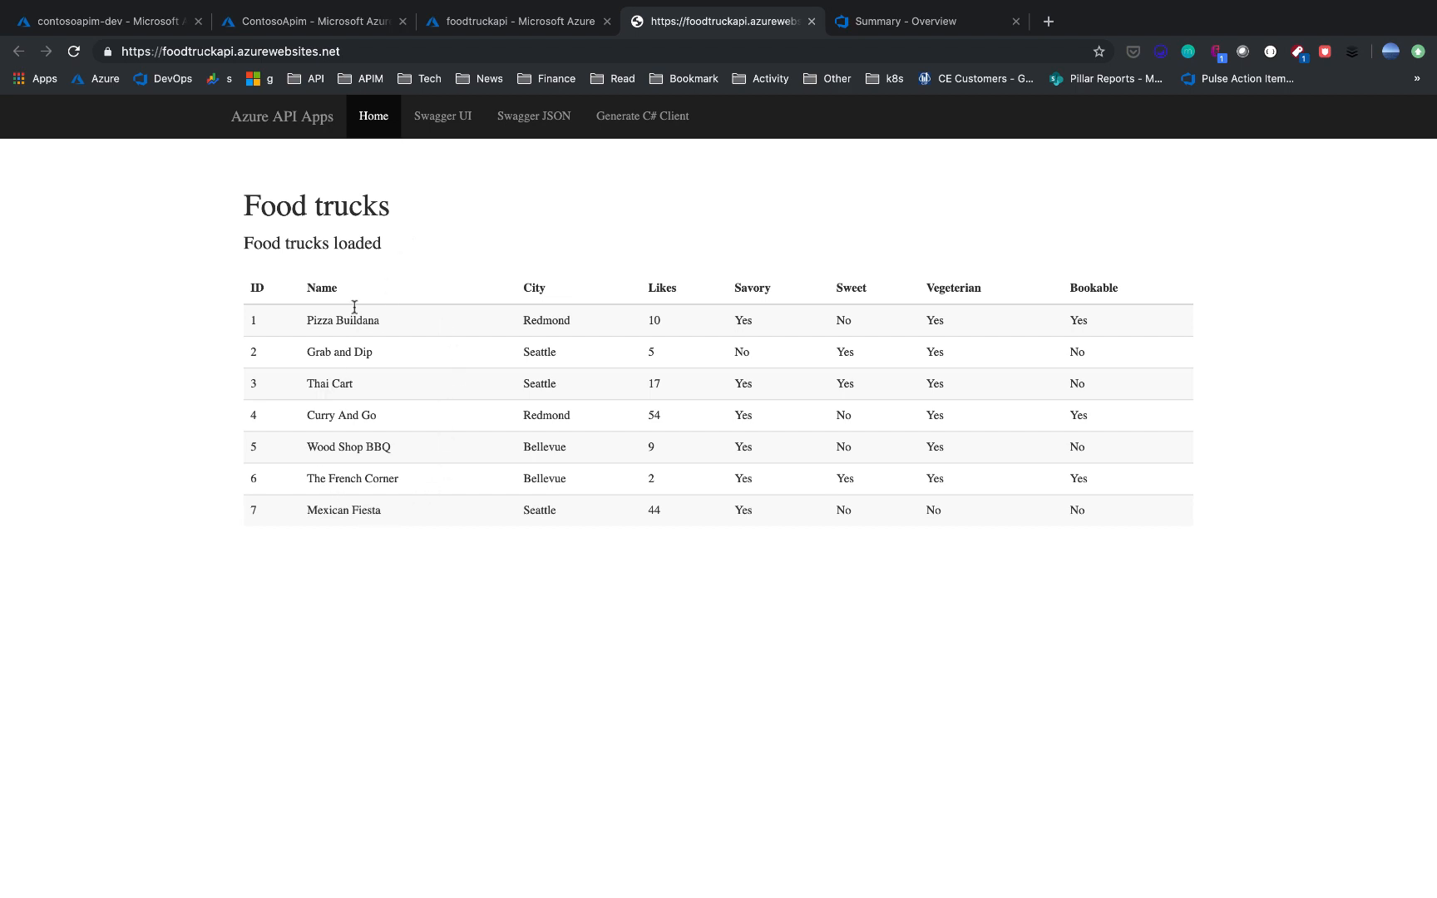
left_click(542, 120)
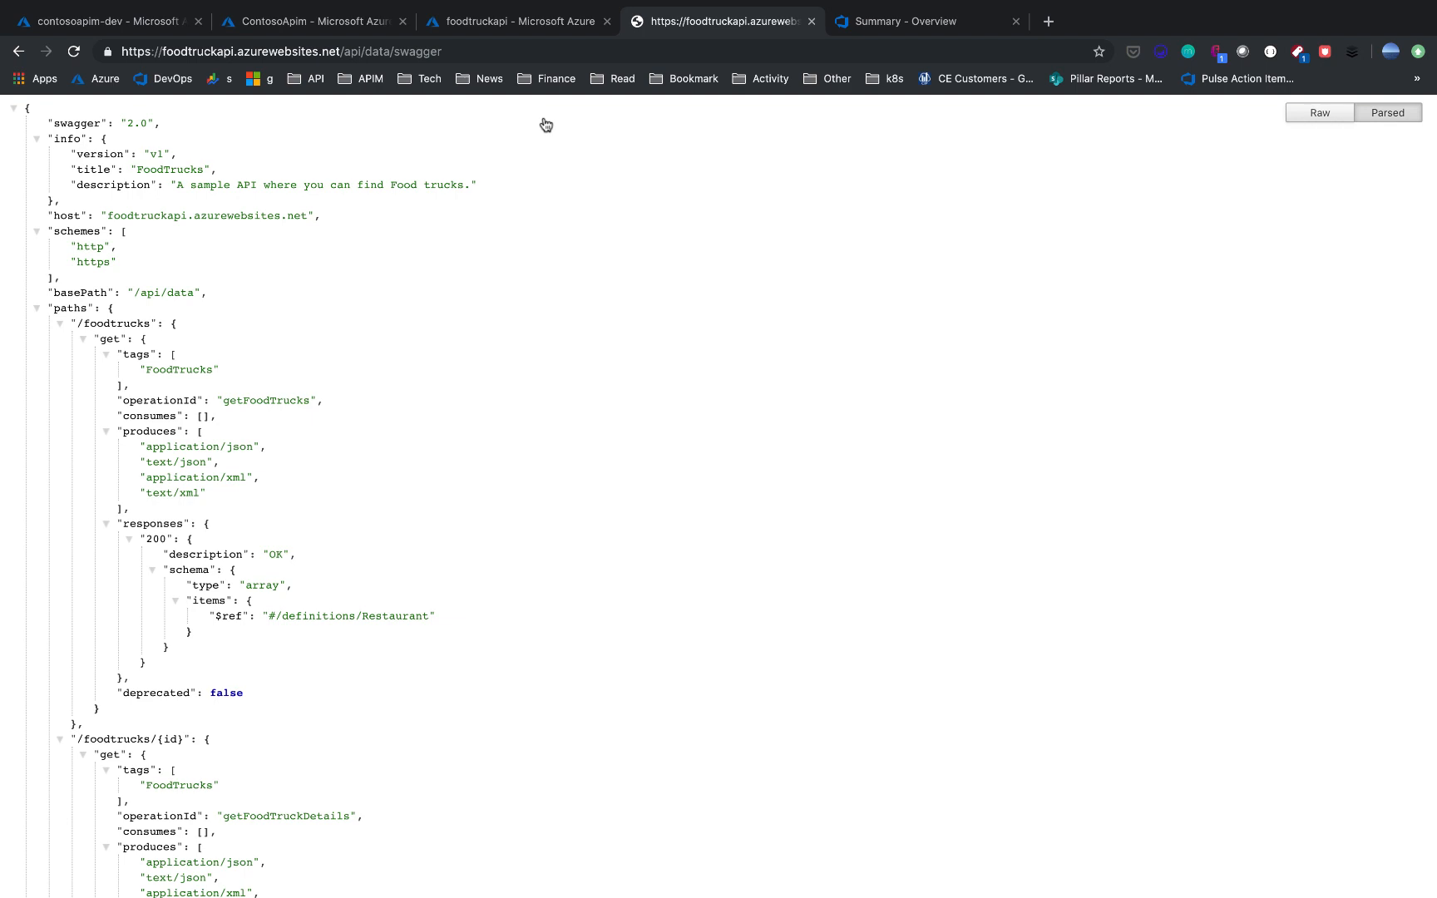
Switch to Visual Studio Code and look through swagger.json in the sources/foodtrucks-api folder.
key("super+Tab")
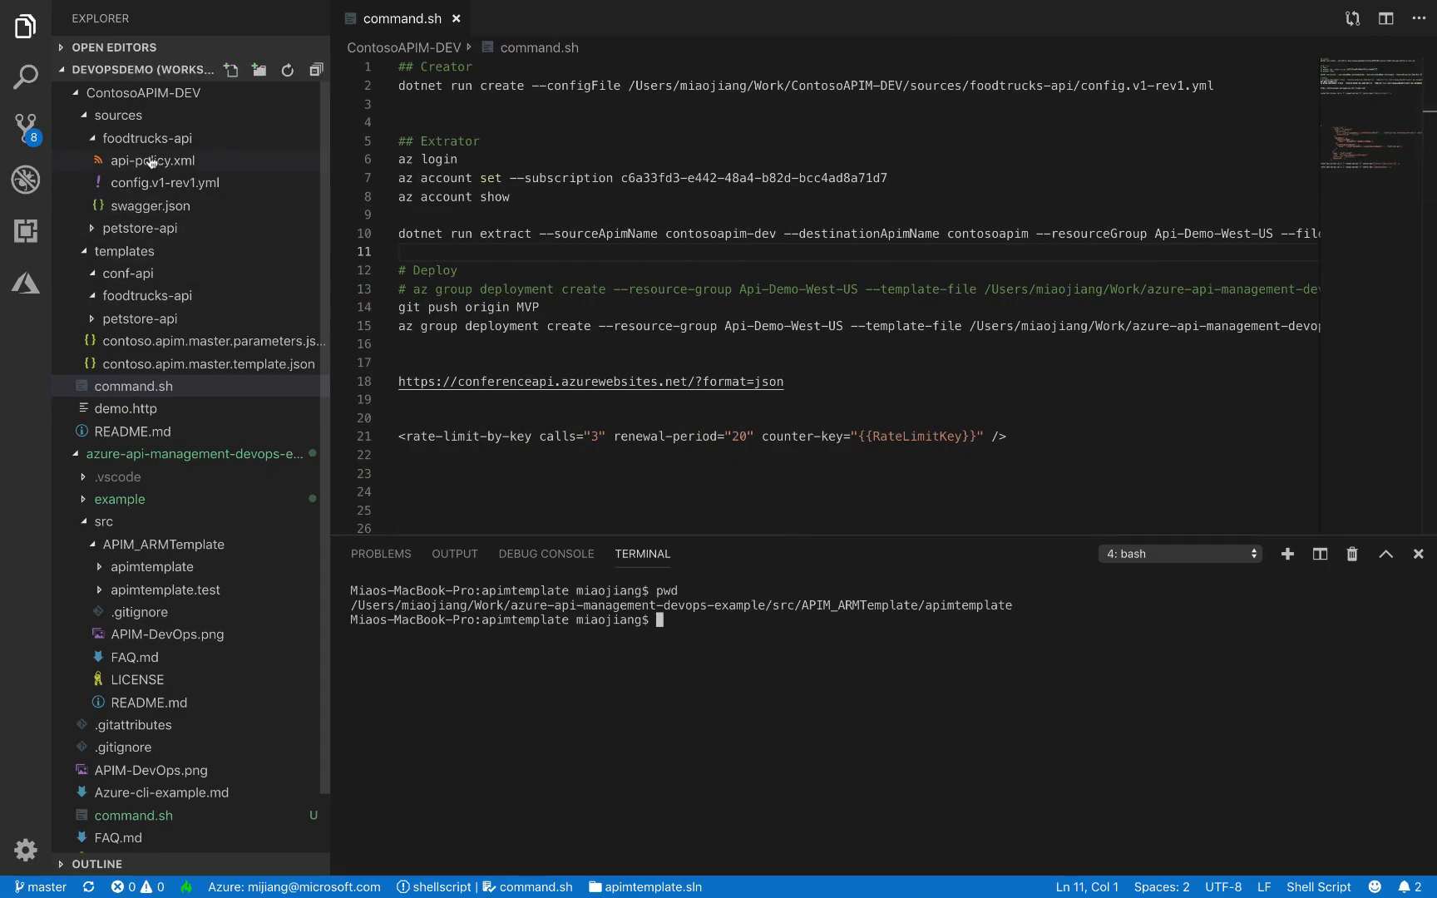
left_click(95, 142)
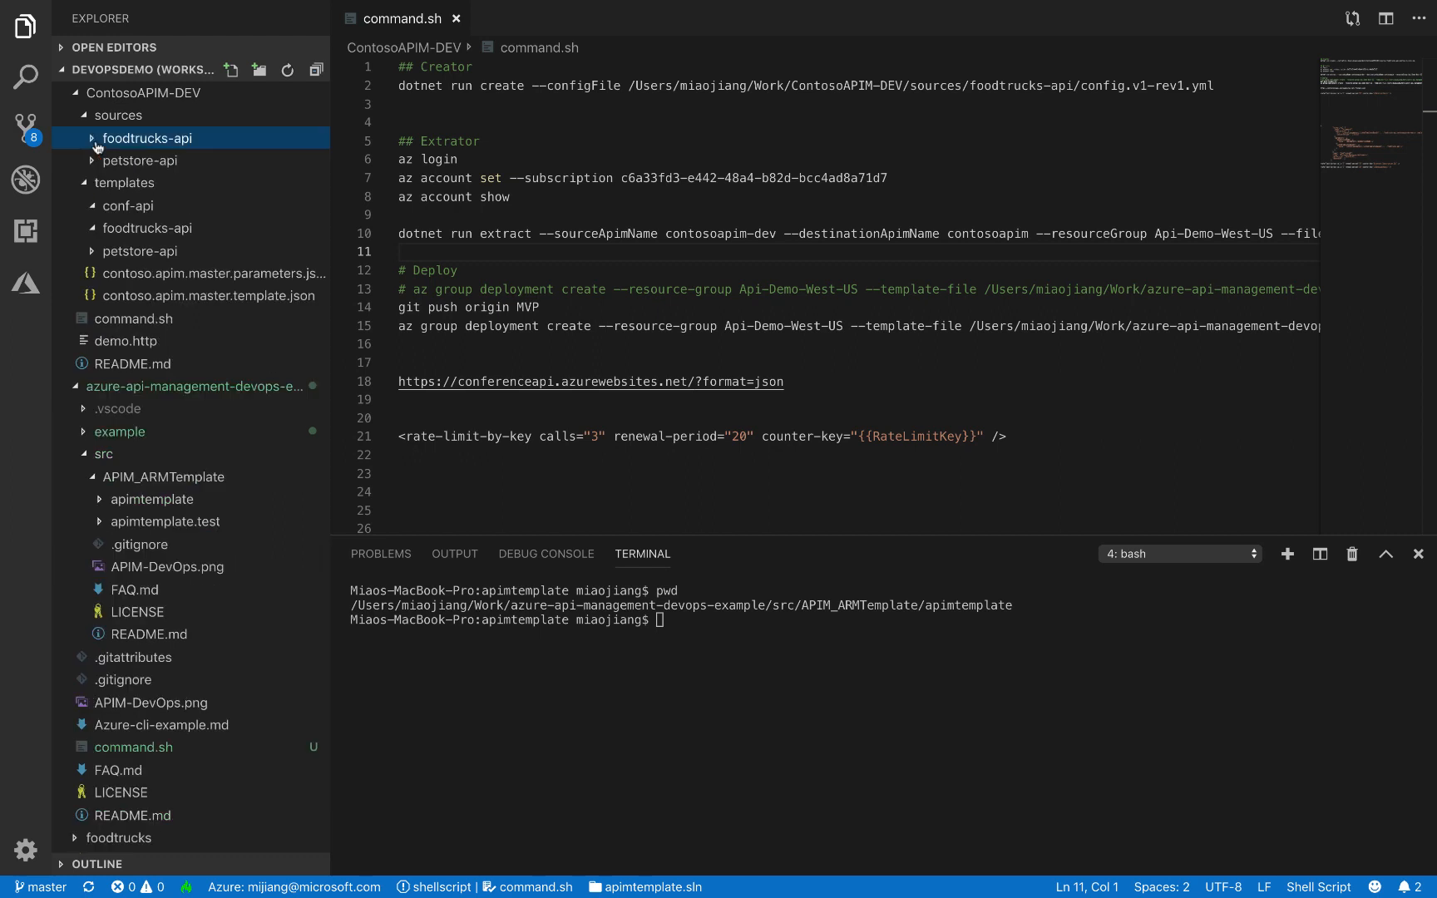
left_click(95, 142)
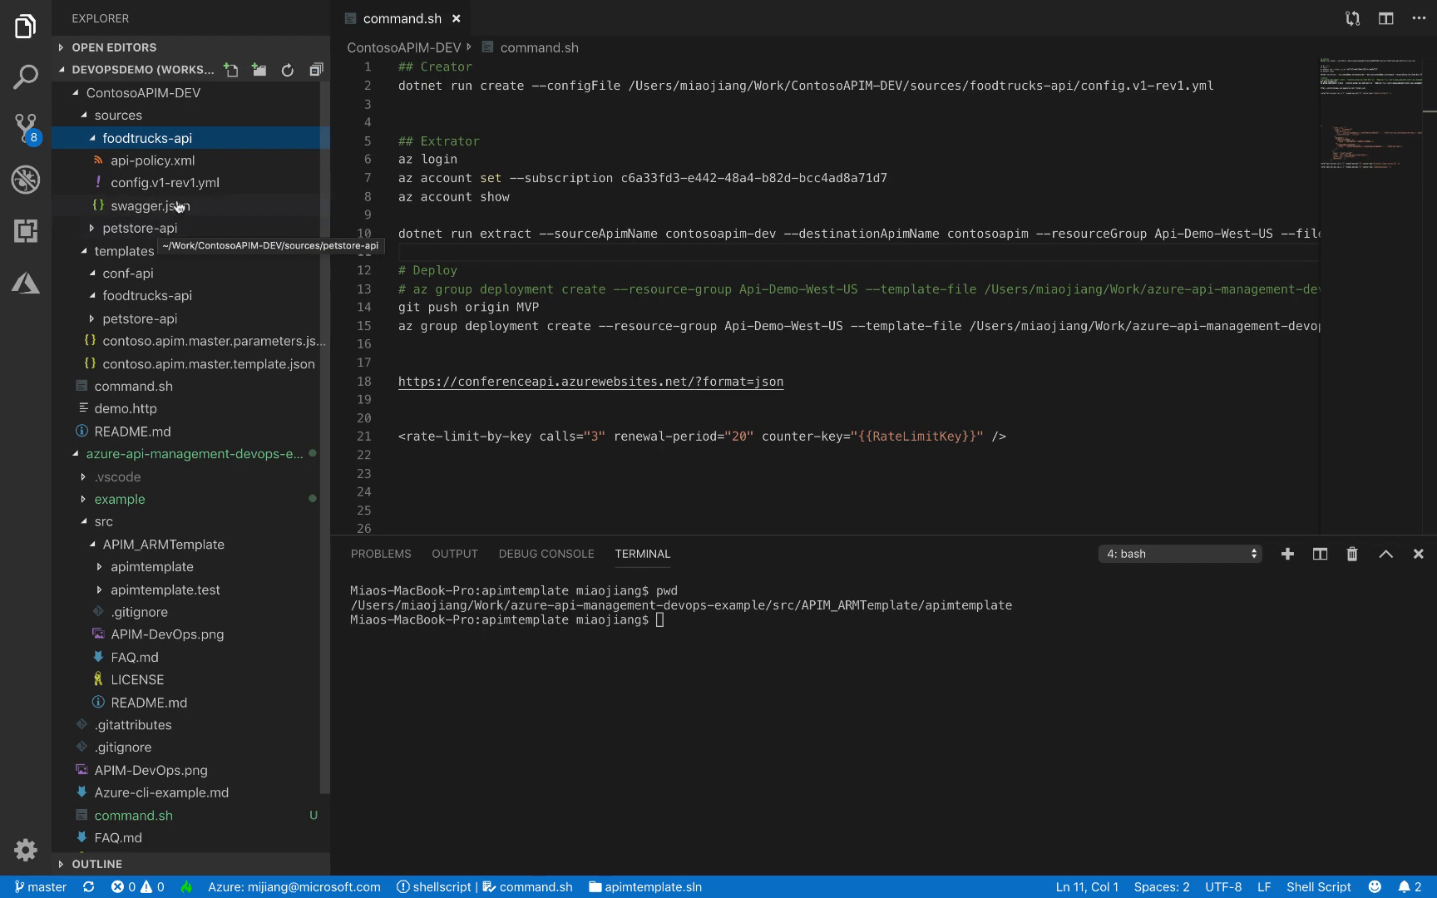
left_click(178, 207)
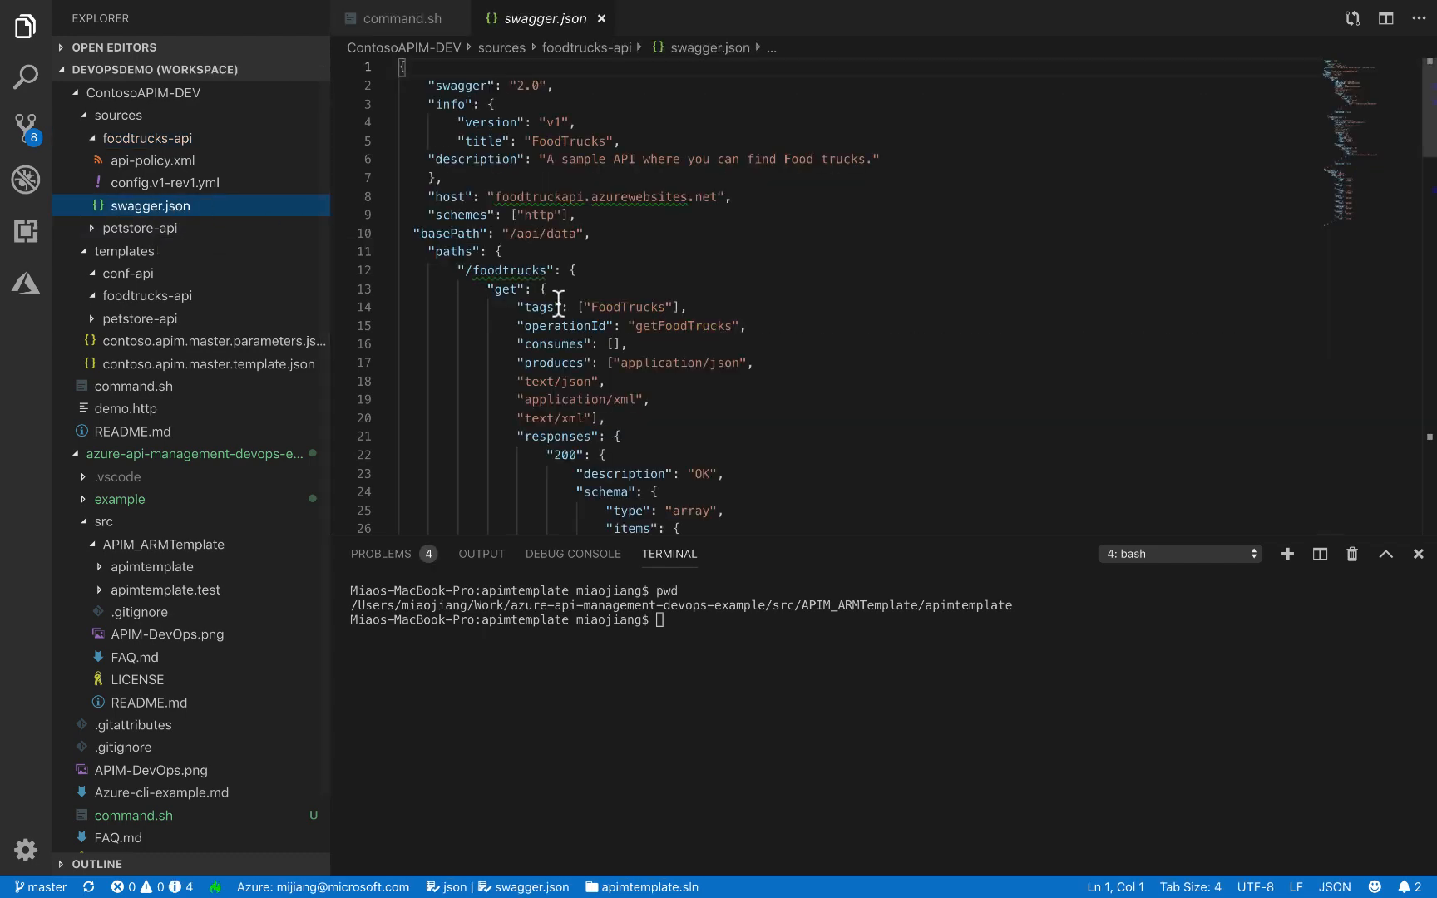
scroll(558, 304, "down", 10)
scroll(558, 303, "up", 10)
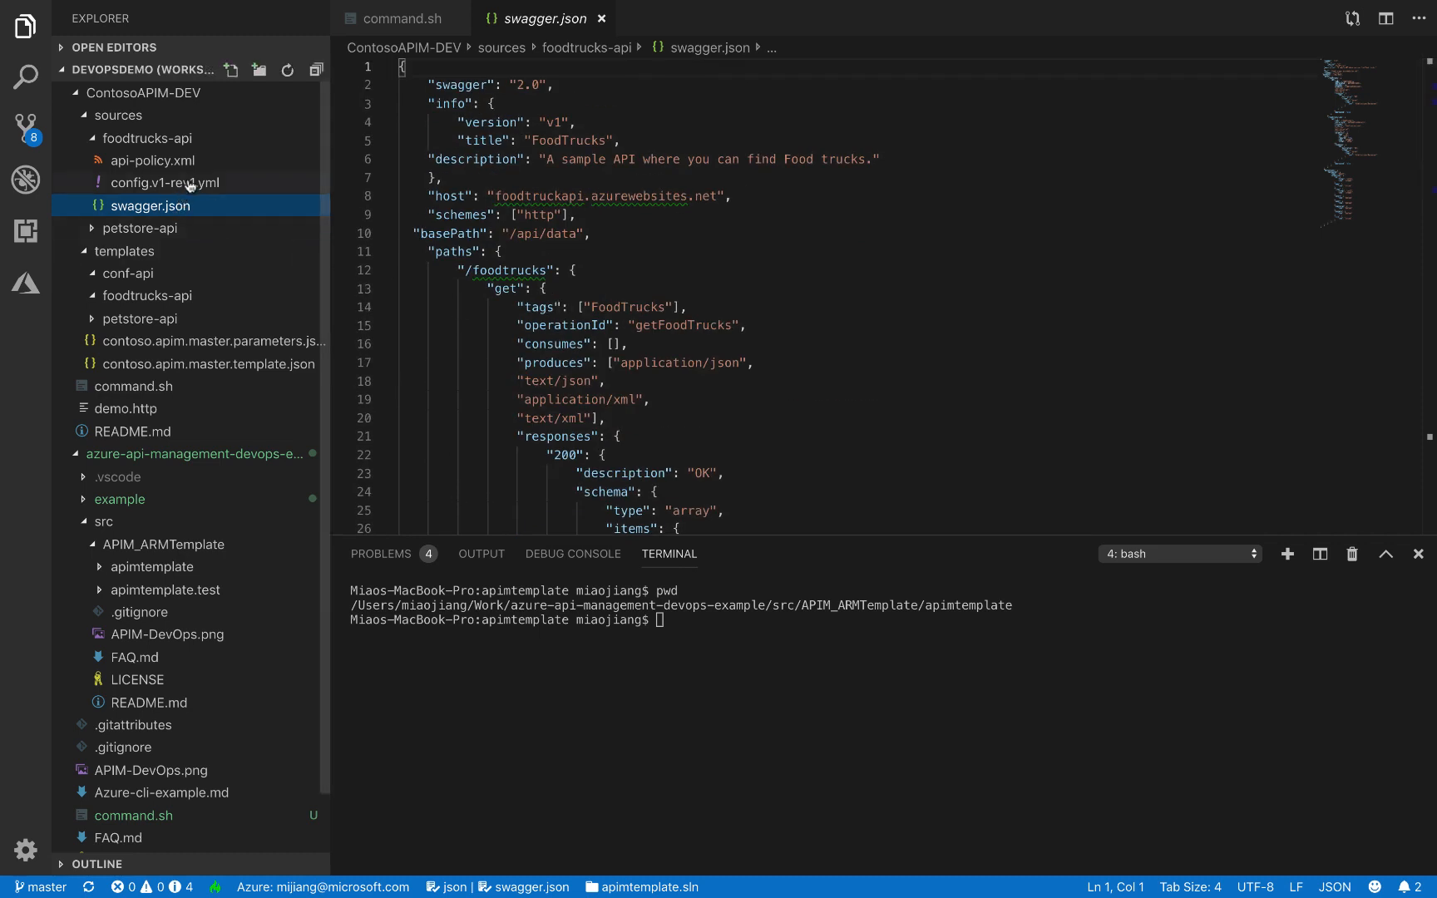
Open the foodtrucks-api api-policy.xml and examine its rate-limit-by-key inbound policy.
left_click(197, 169)
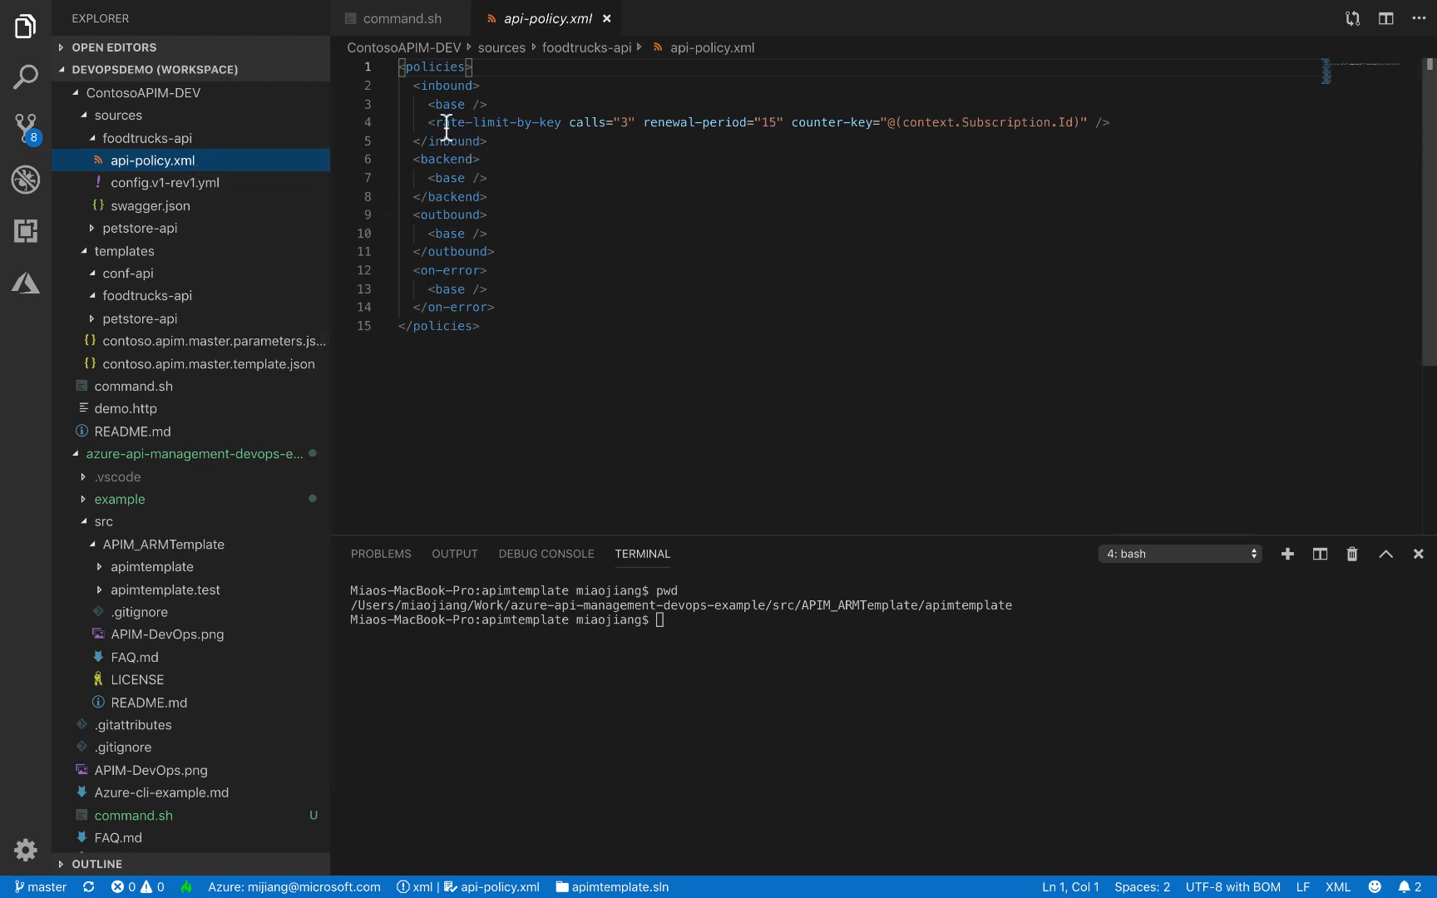
left_click(441, 122)
left_click_drag(441, 123, 579, 126)
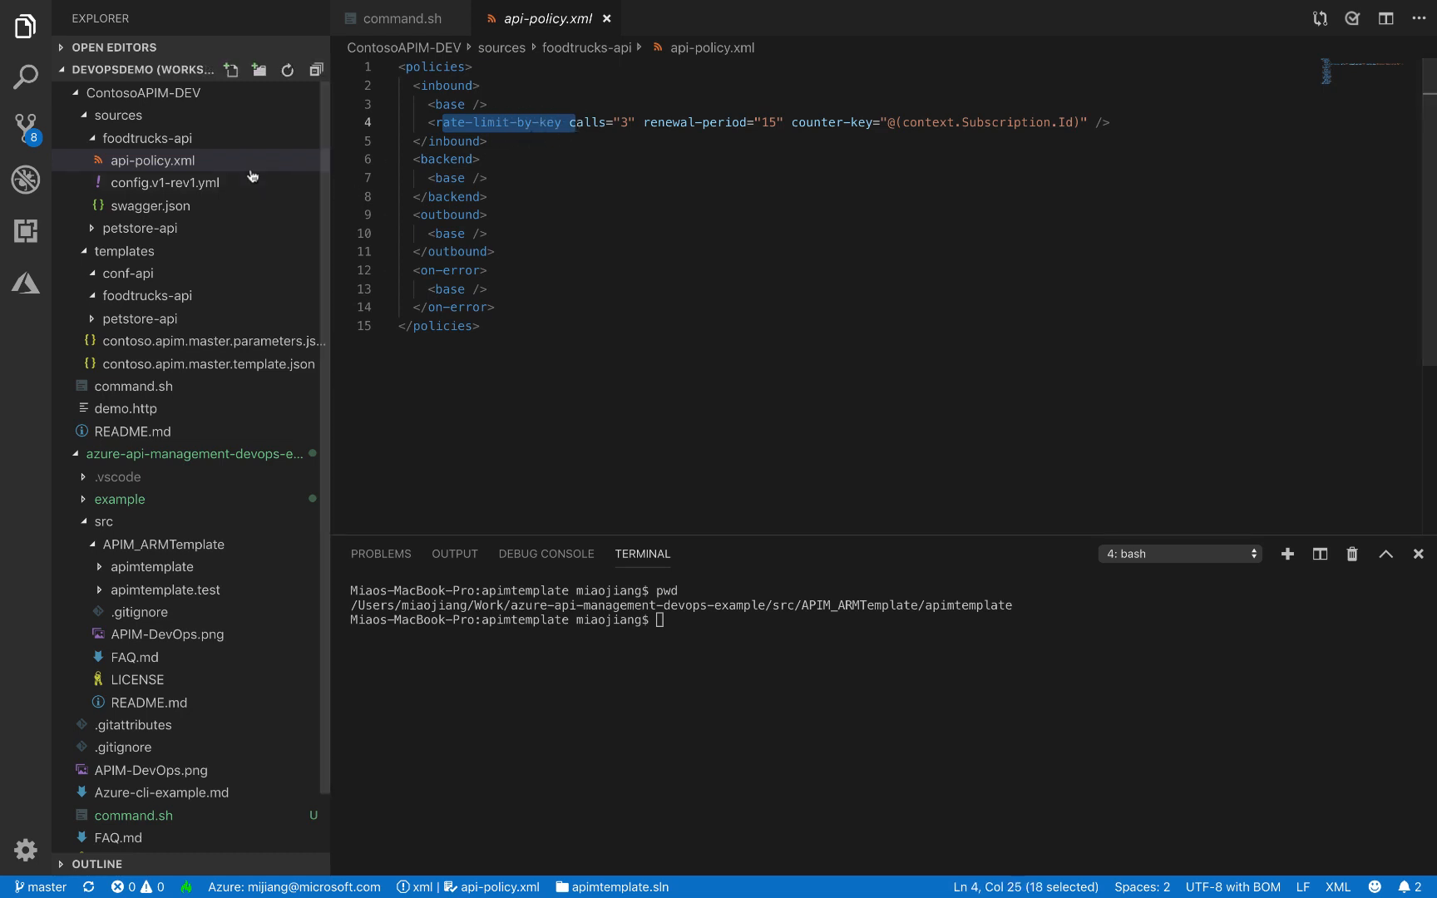
Open config.v1-rev1.yml and review its apiVersionSets block, FoodTrucks API definition, spec and policy links, and output settings.
left_click(204, 188)
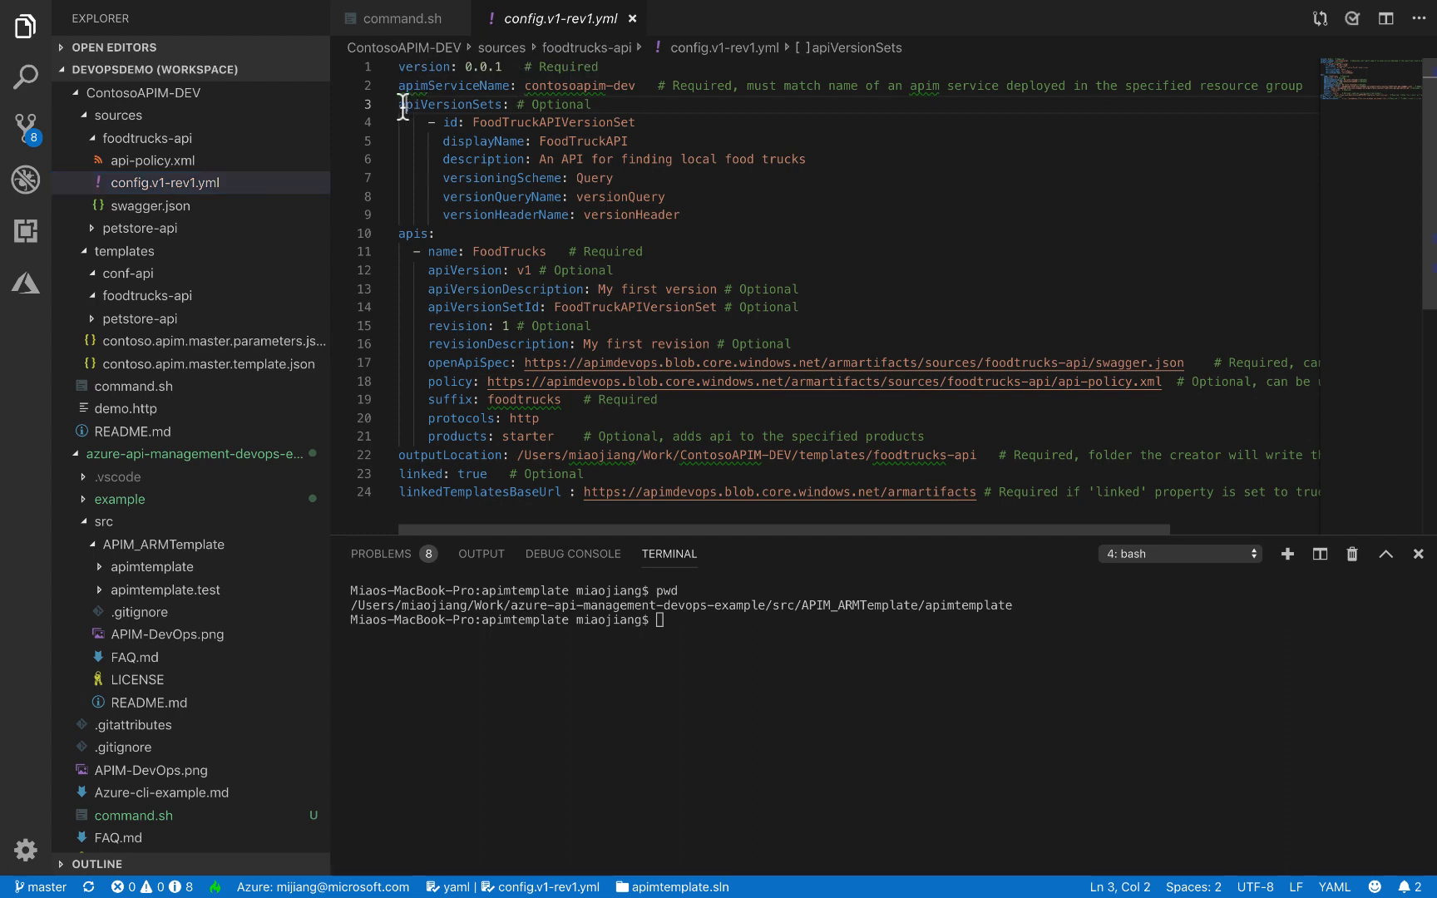
left_click_drag(396, 105, 700, 199)
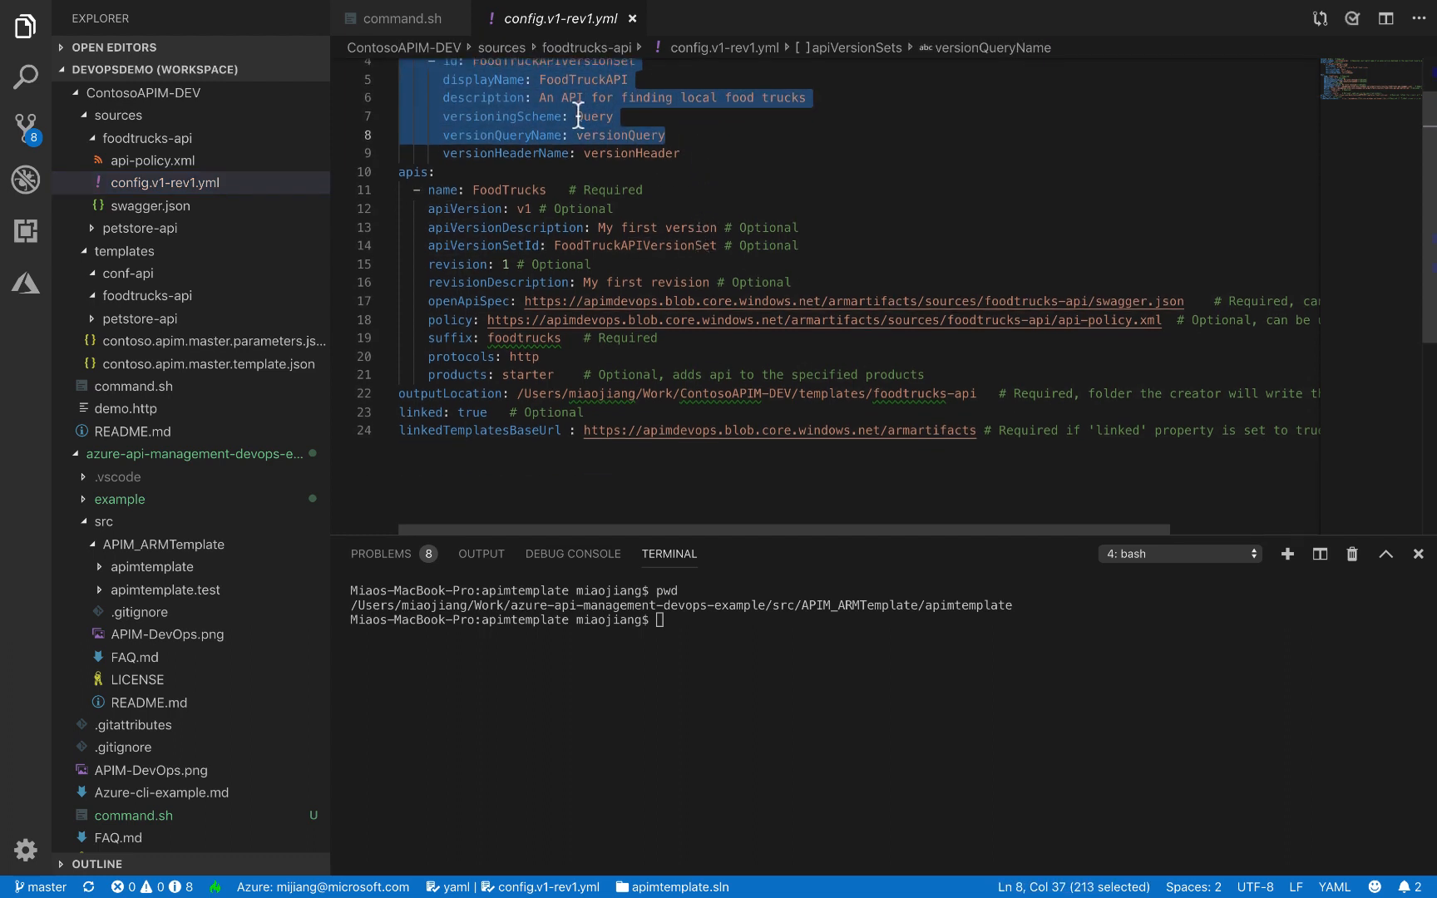
scroll(554, 158, "down", 2)
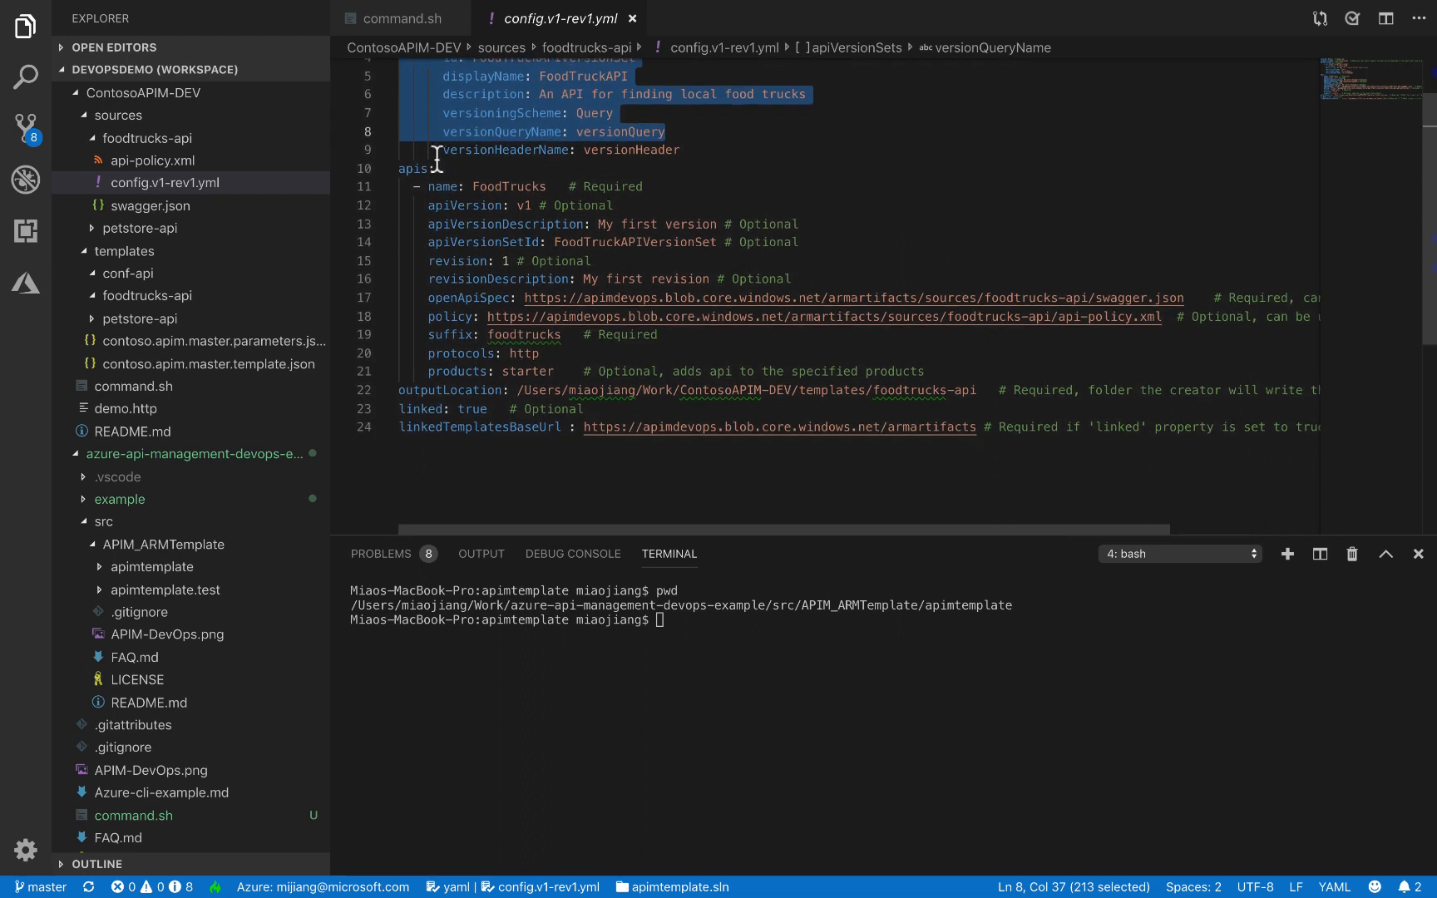
left_click_drag(472, 185, 576, 187)
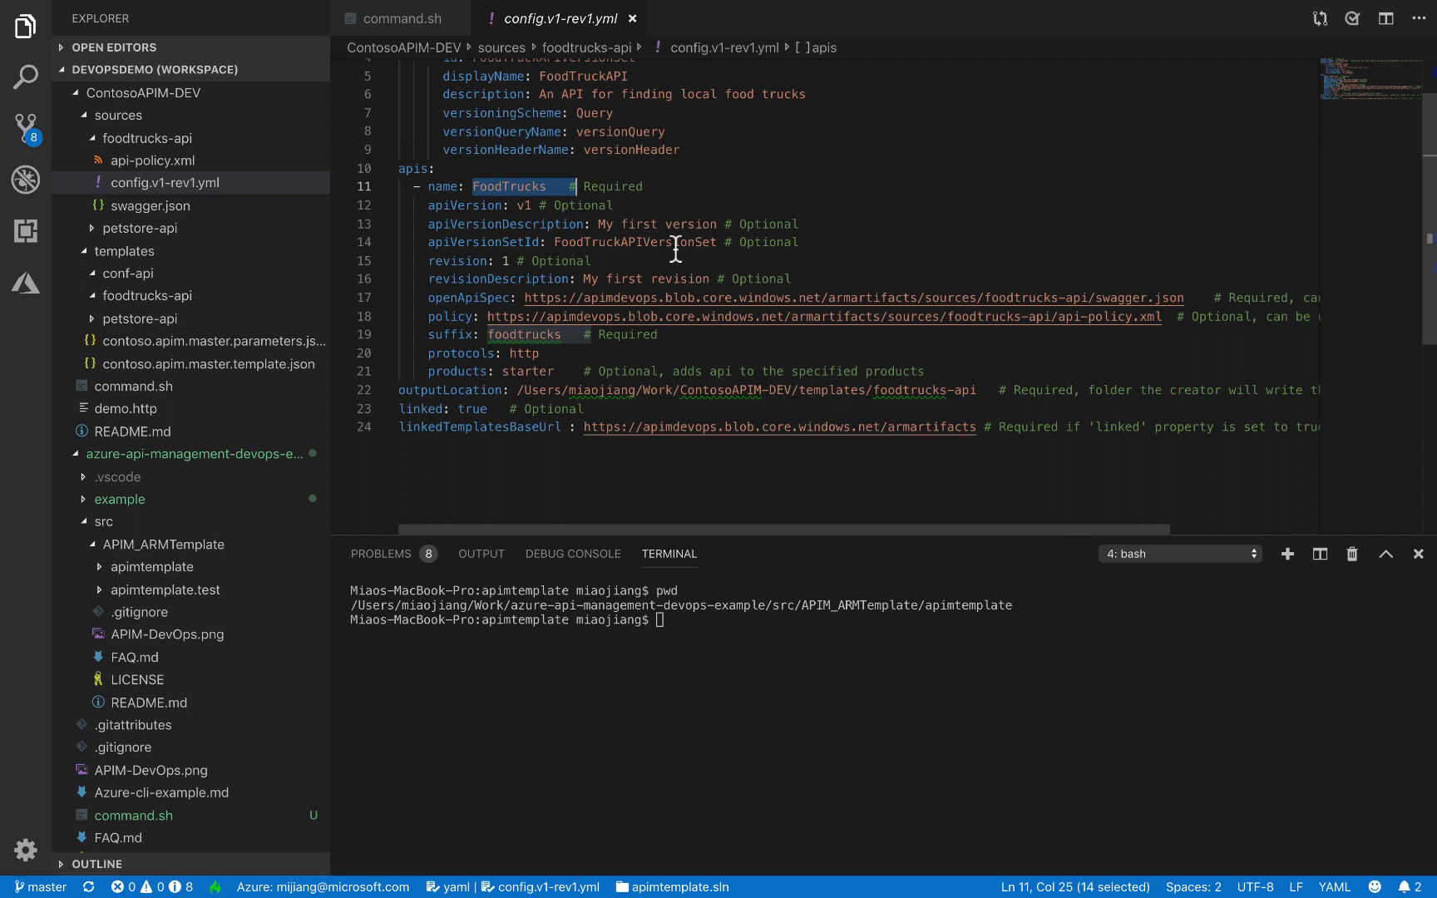
scroll(678, 241, "down", 2)
scroll(538, 208, "up", 1)
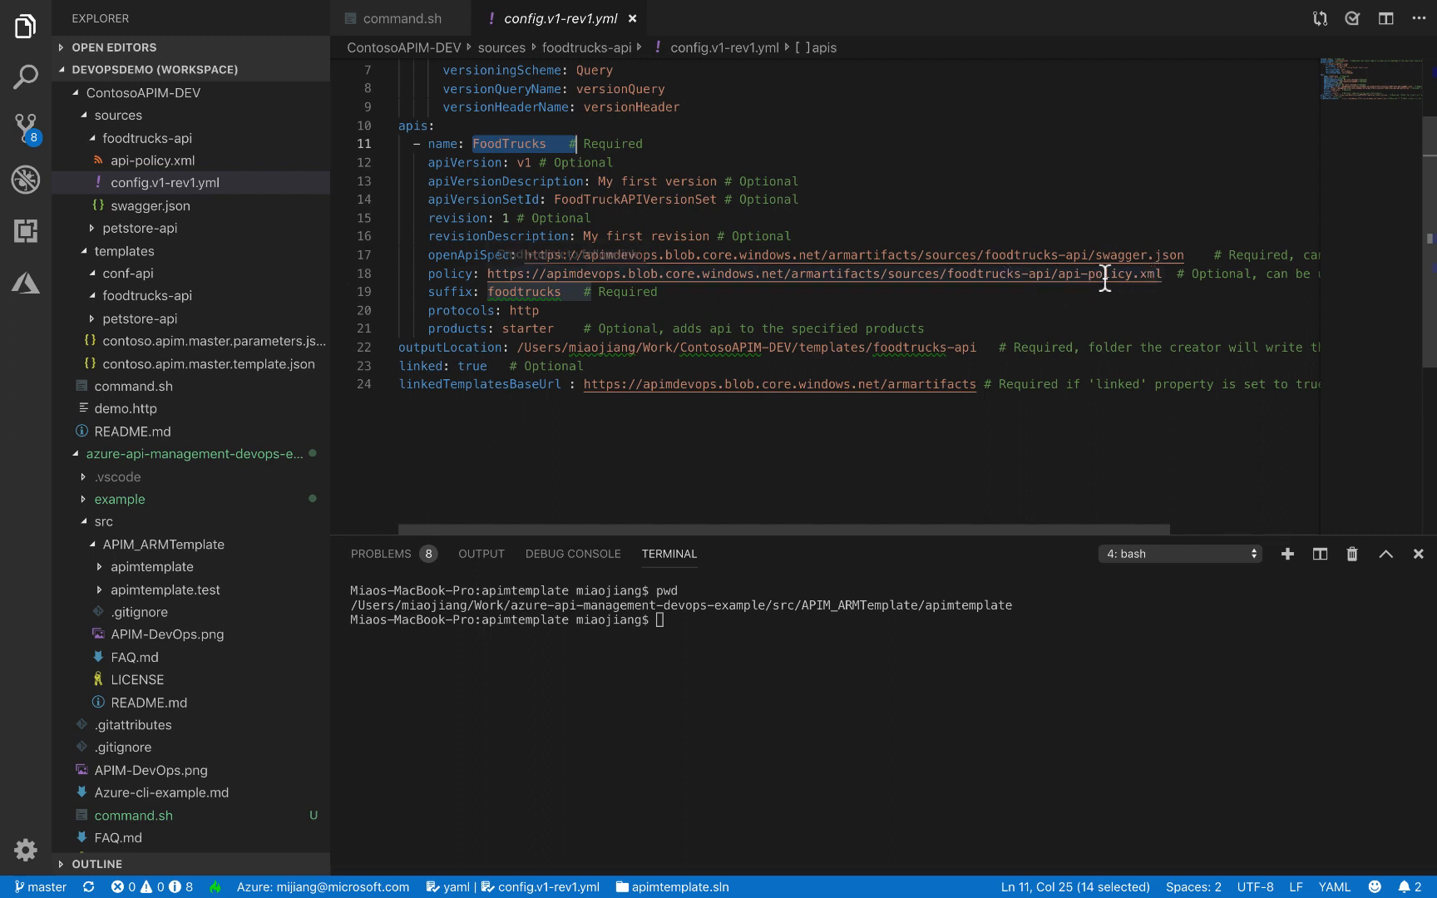
scroll(603, 294, "down", 2)
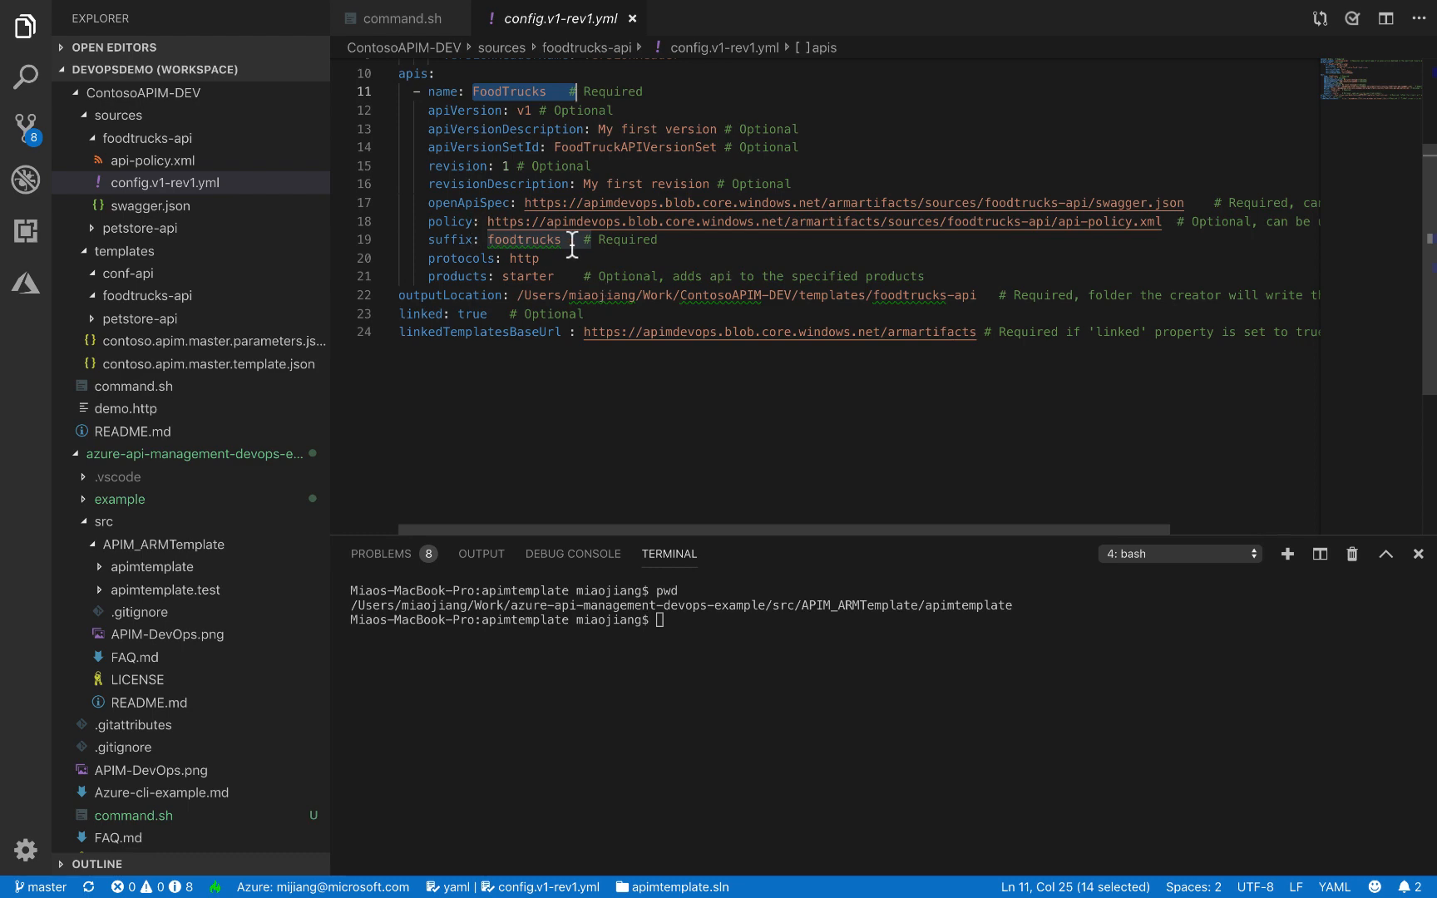
scroll(572, 280, "up", 5)
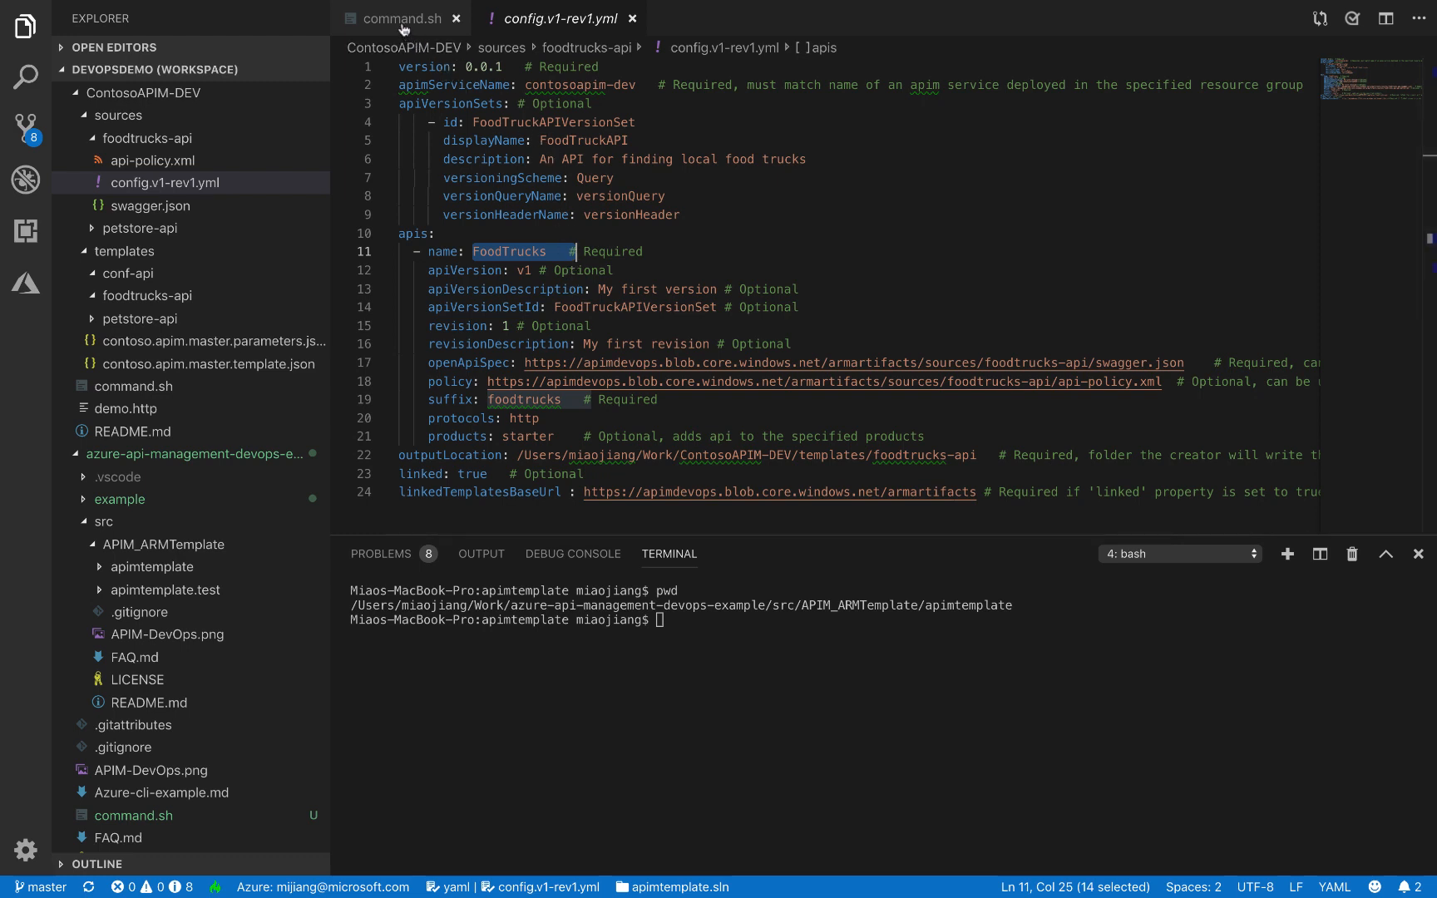
Clear the terminal and run the dotnet run create command from command.sh with the foodtrucks-api config.v1-rev1.yml as config file.
left_click(405, 25)
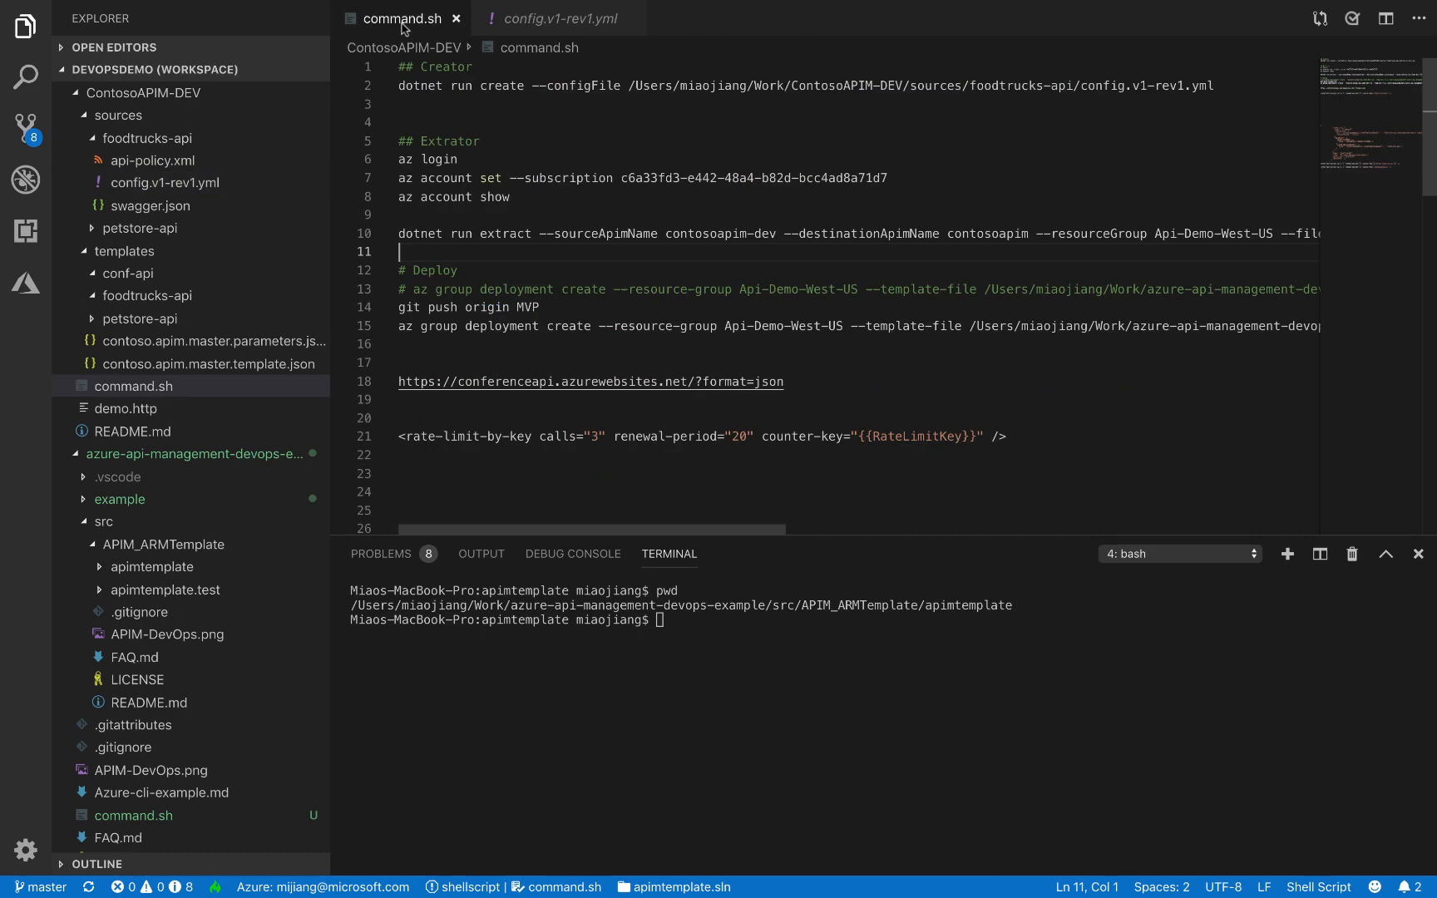
triple_click(407, 86)
key("super+c")
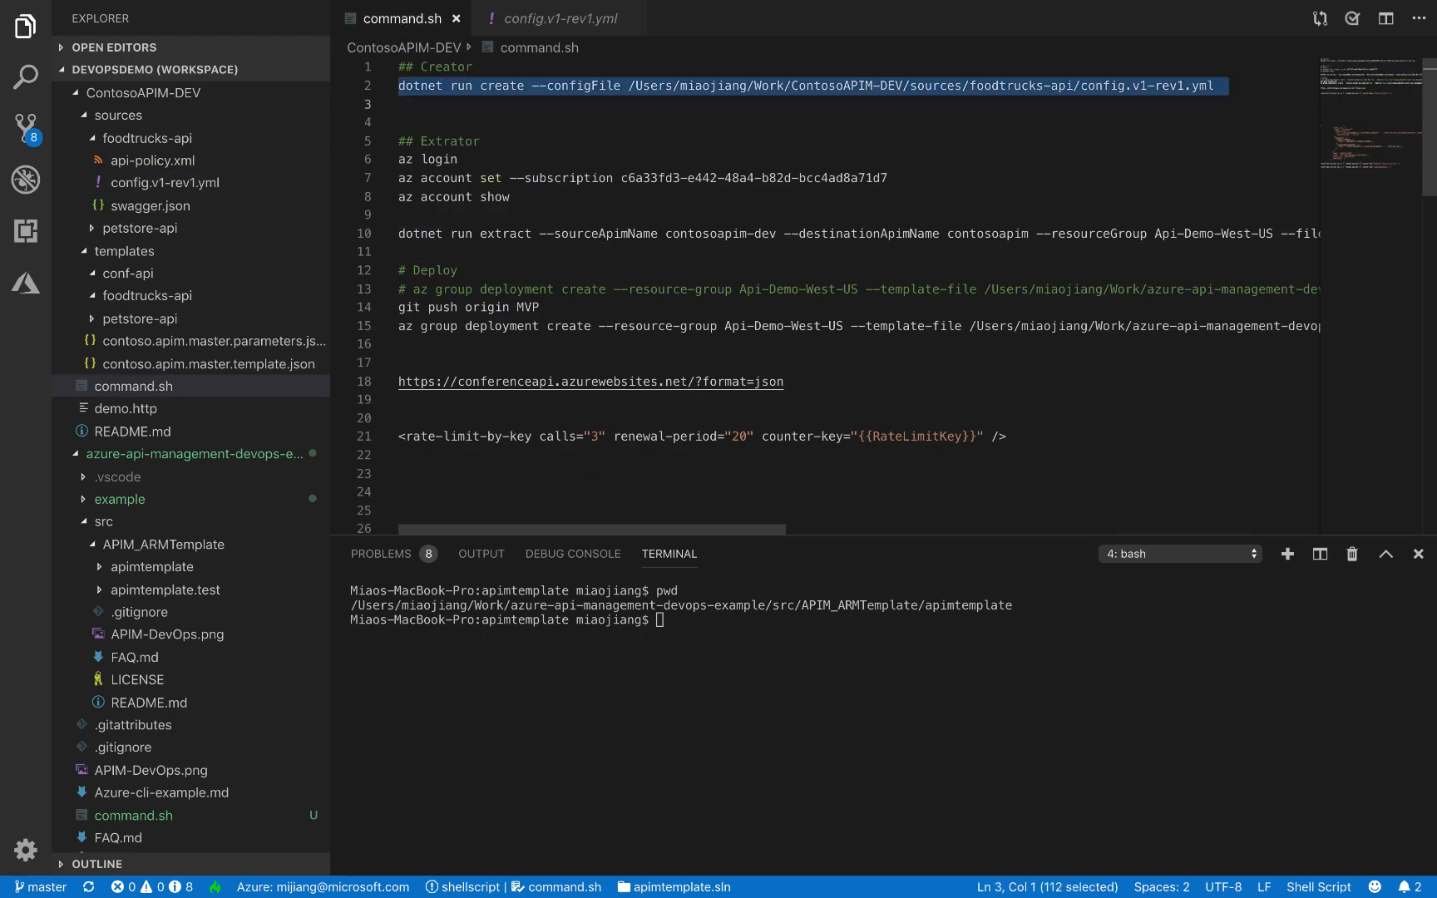
left_click(737, 663)
type("clear")
key("Return")
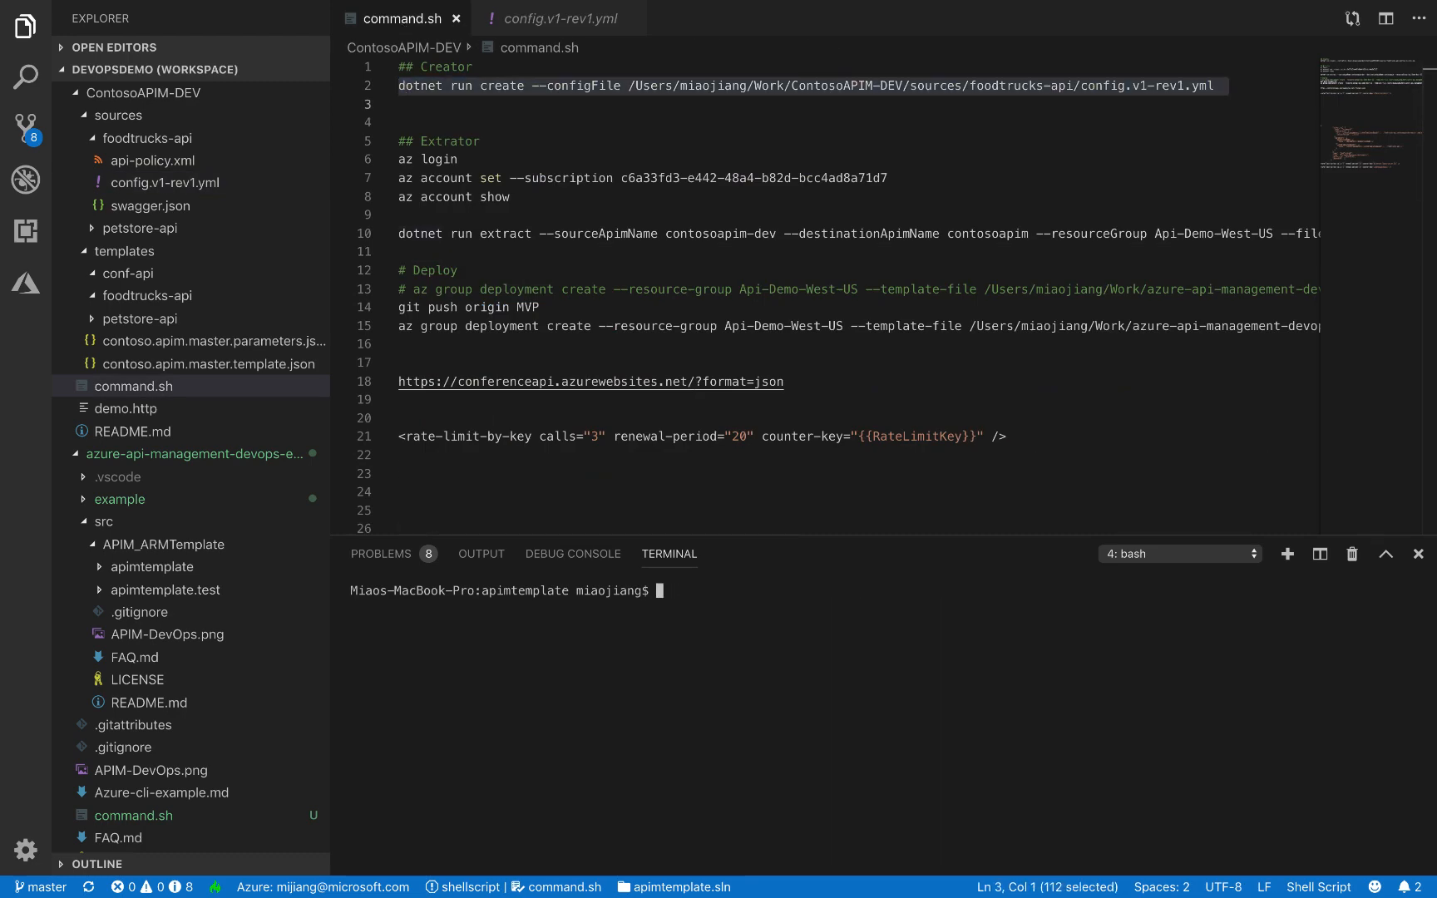
key("super+v")
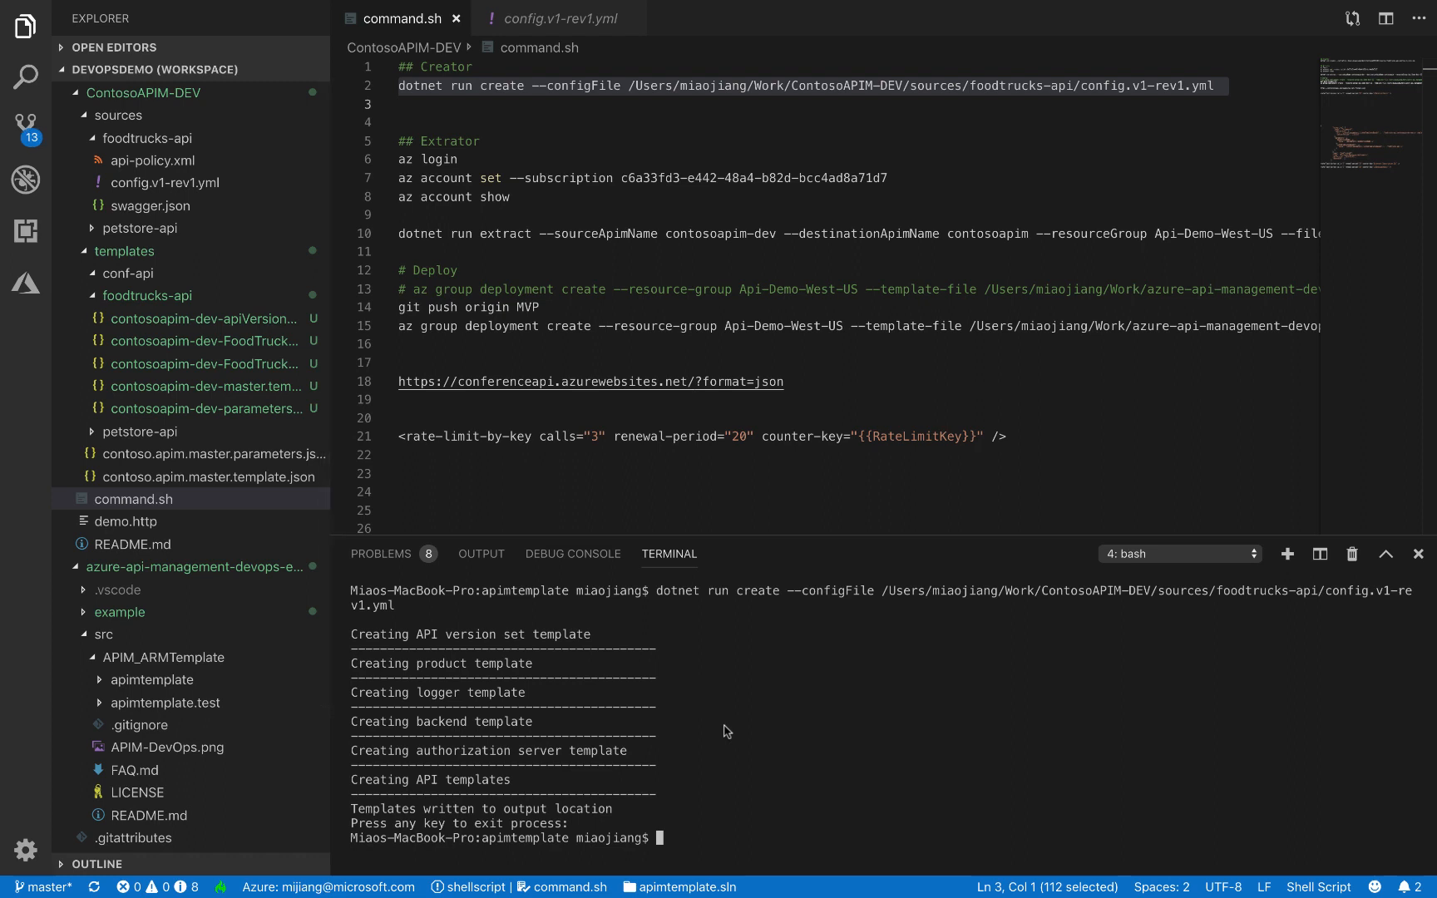
key("Return")
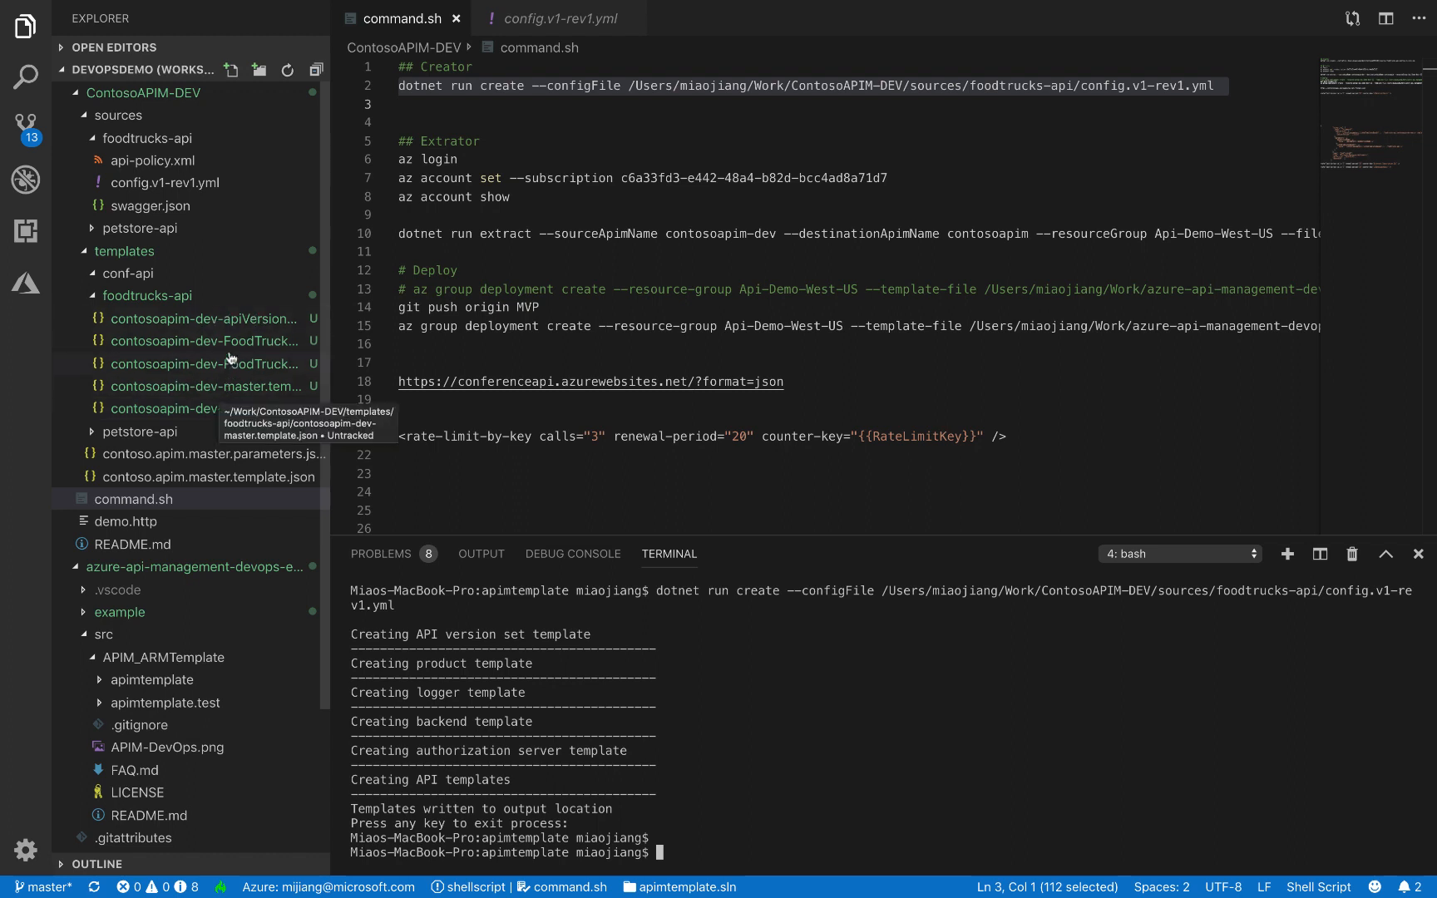
Review the generated apiVersionSets and FoodTrucks-initial.api templates in templates/foodtrucks-api.
left_click(248, 329)
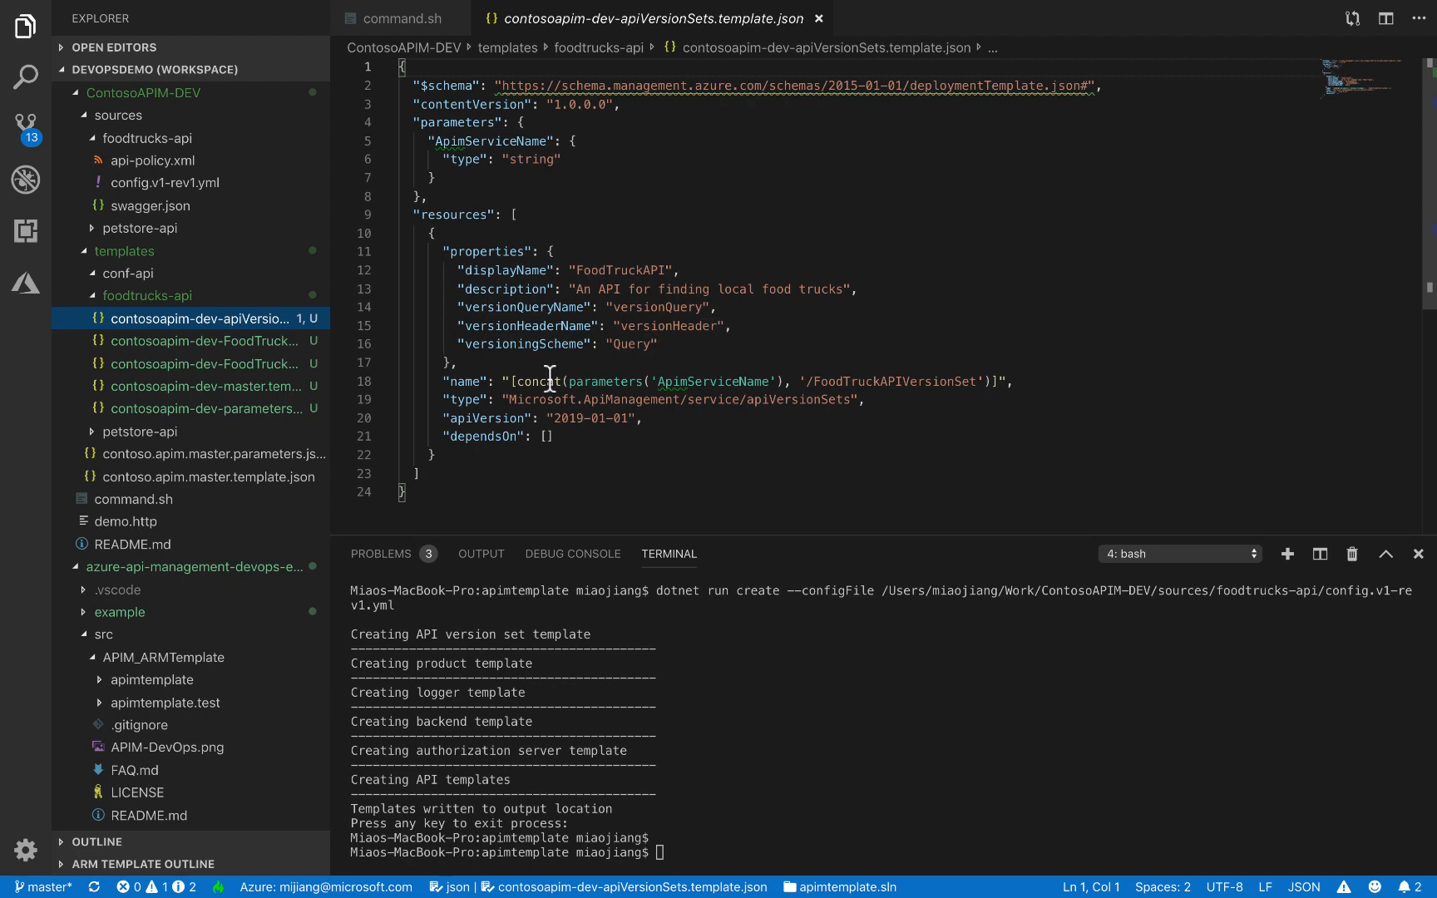
mouse_move(550, 379)
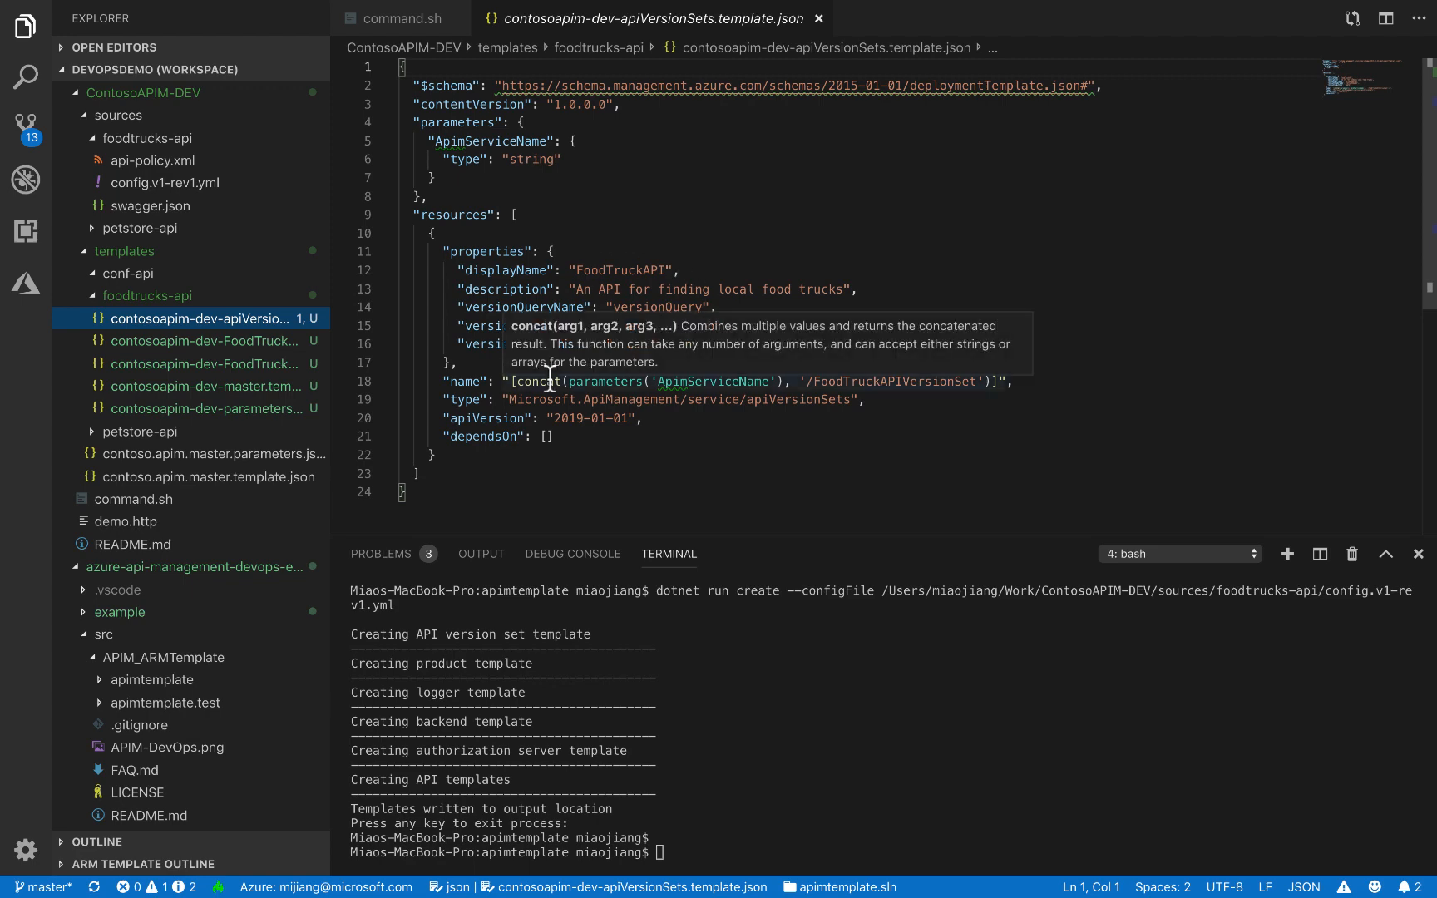
left_click(204, 342)
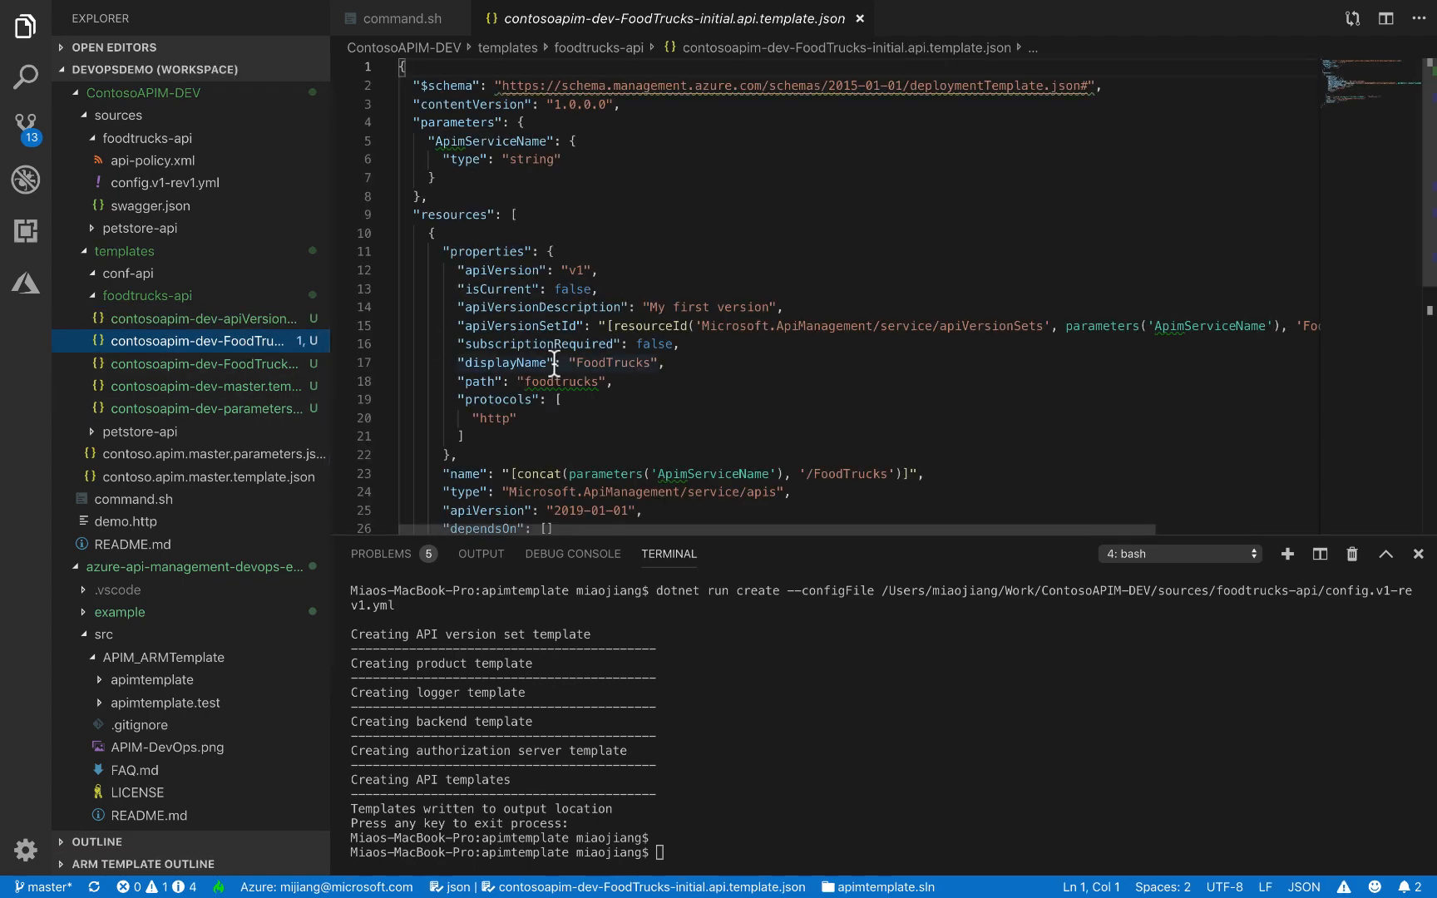
scroll(554, 362, "down", 2)
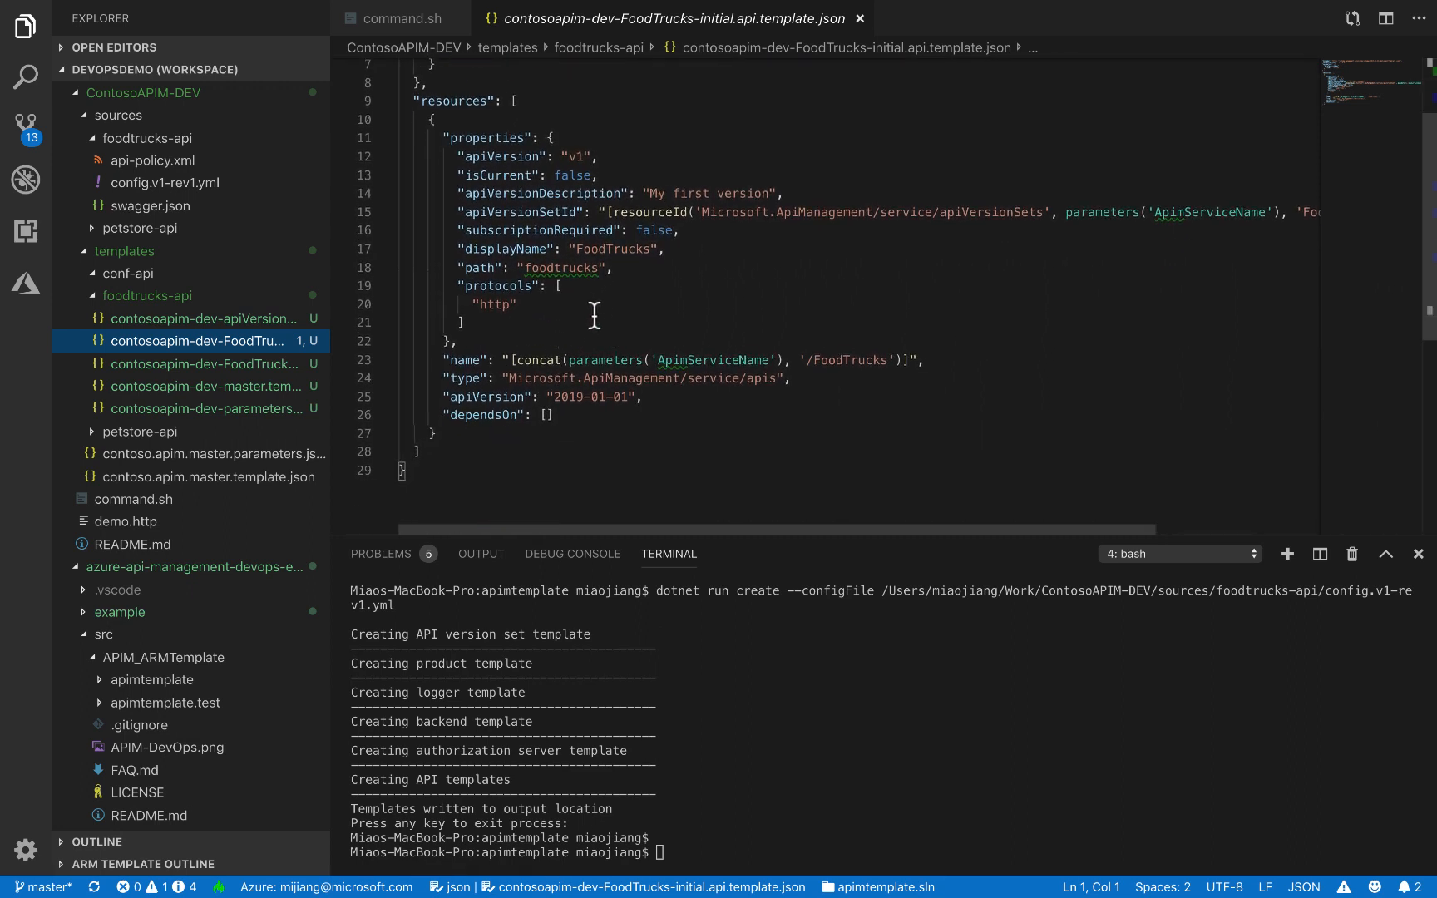
mouse_move(562, 265)
Examine the FoodTrucks-subsequent.api template's swagger.json link, api-policy.xml link and starter/FoodTrucks product assignment.
left_click(256, 370)
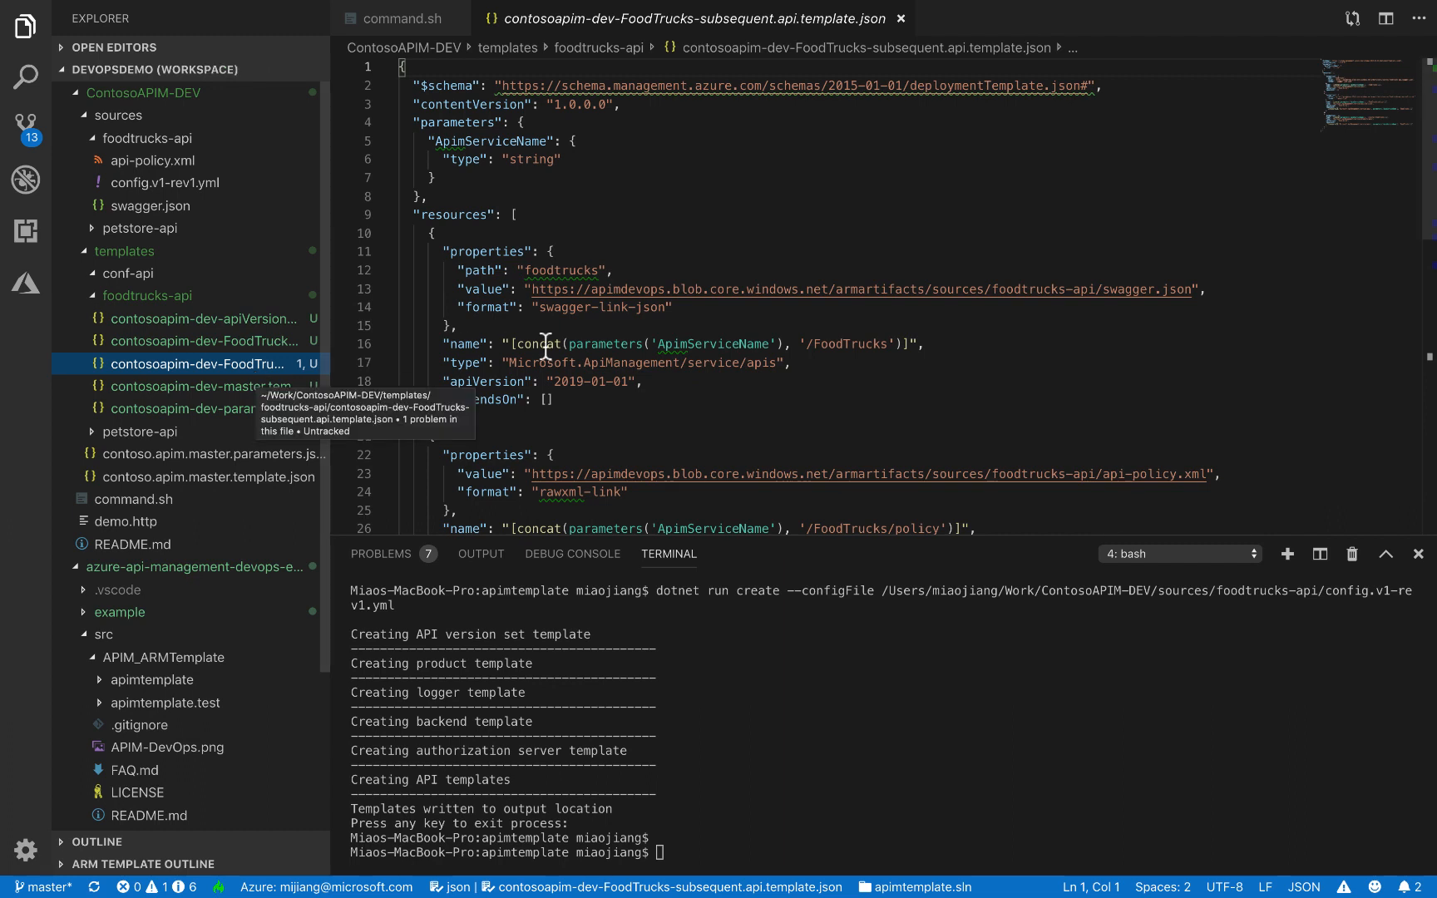
left_click_drag(1197, 290, 933, 289)
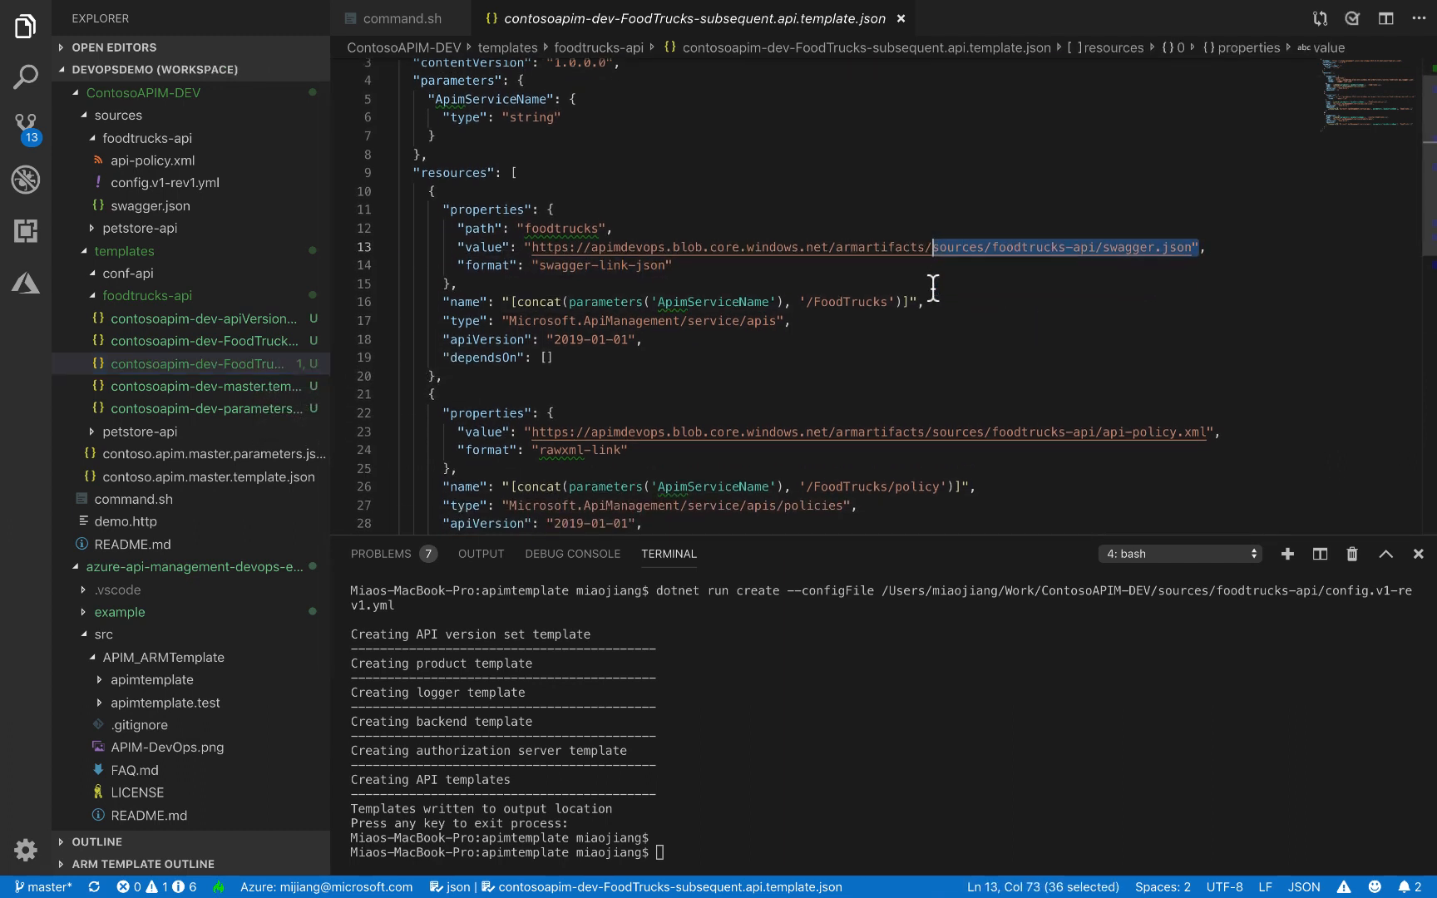
scroll(933, 289, "down", 3)
left_click_drag(1210, 323, 1038, 325)
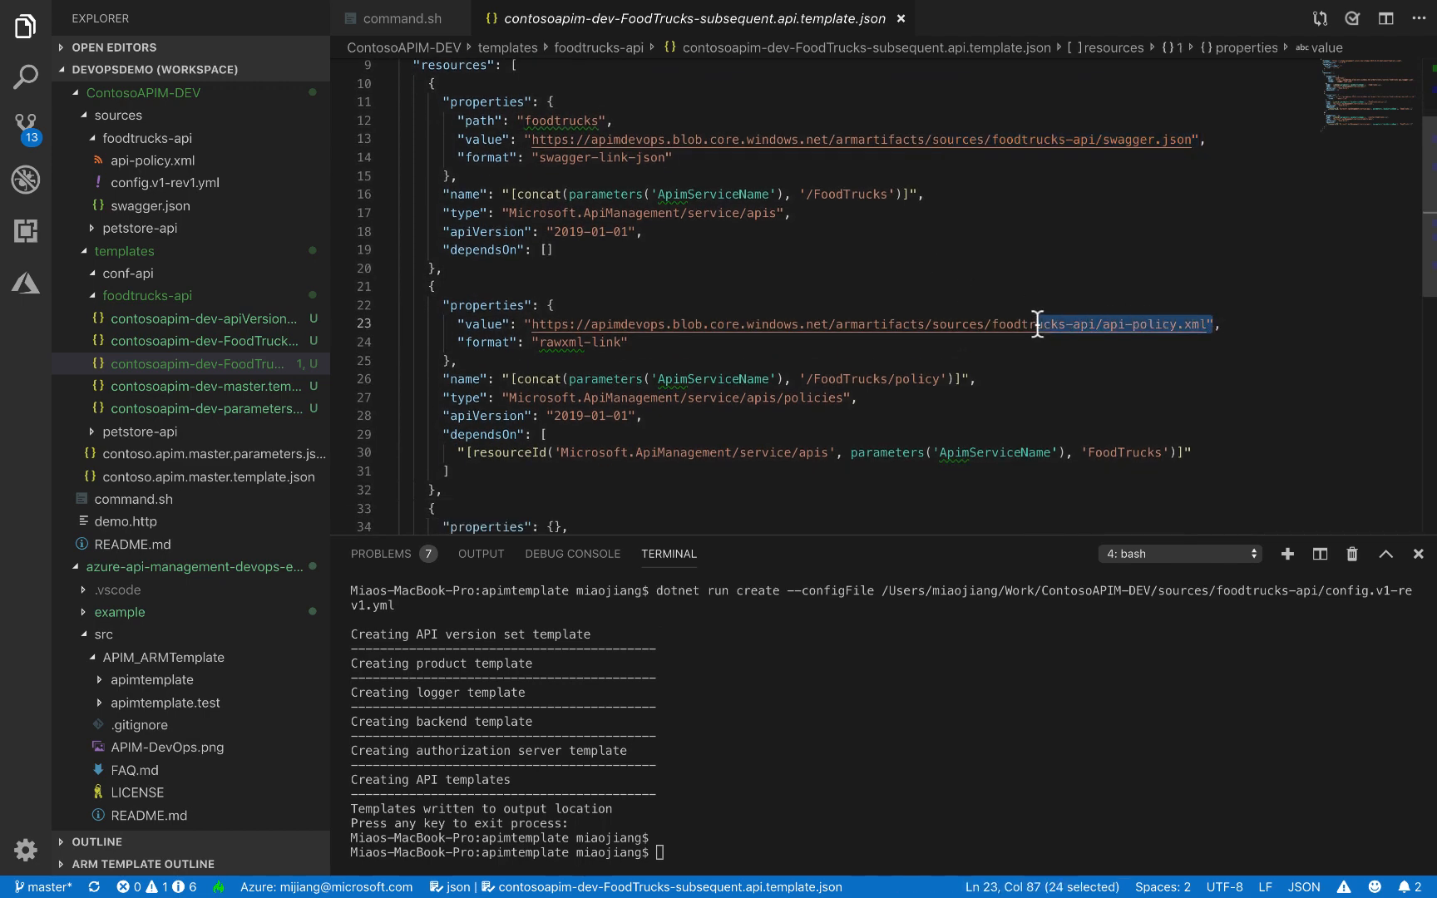
scroll(1037, 324, "down", 5)
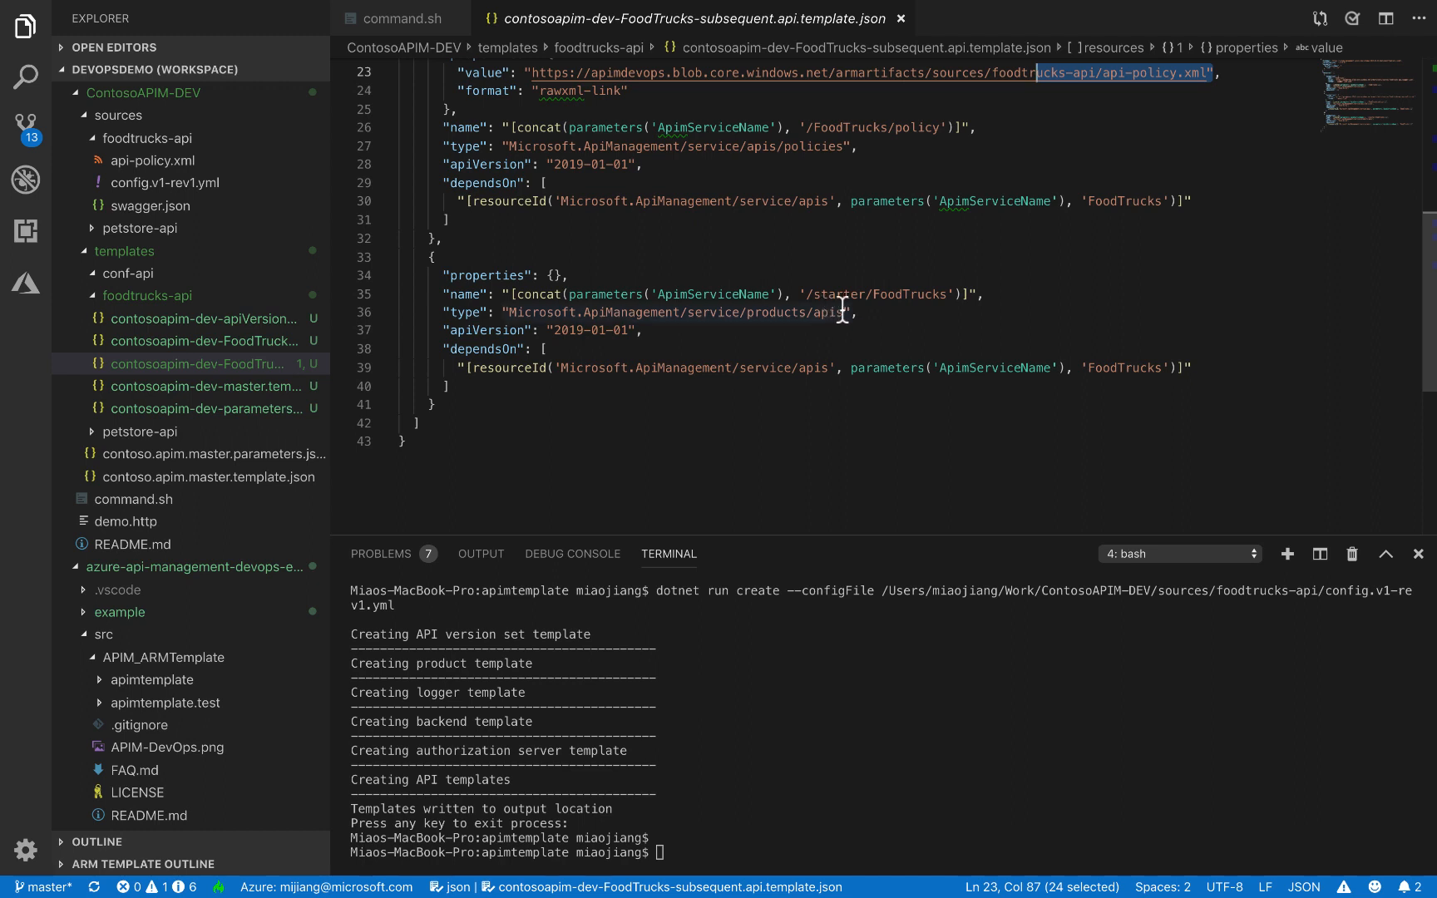
left_click(815, 294)
left_click_drag(815, 294, 949, 296)
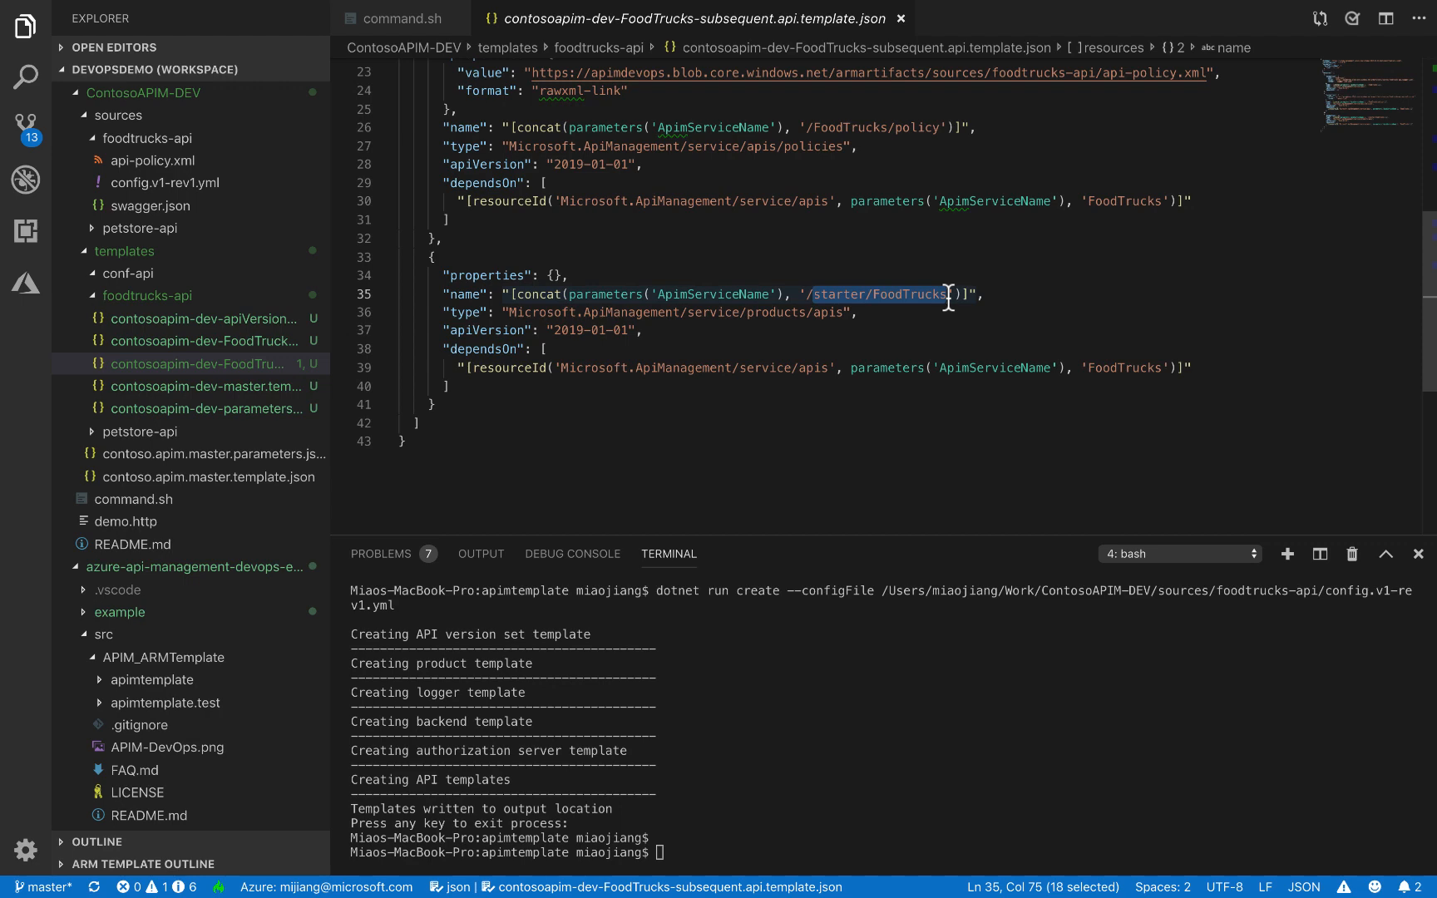
Review the linked deployments in contosoapim-dev-master.template.json, and open contoso.apim.master.parameters.json in the templates folder.
left_click(235, 387)
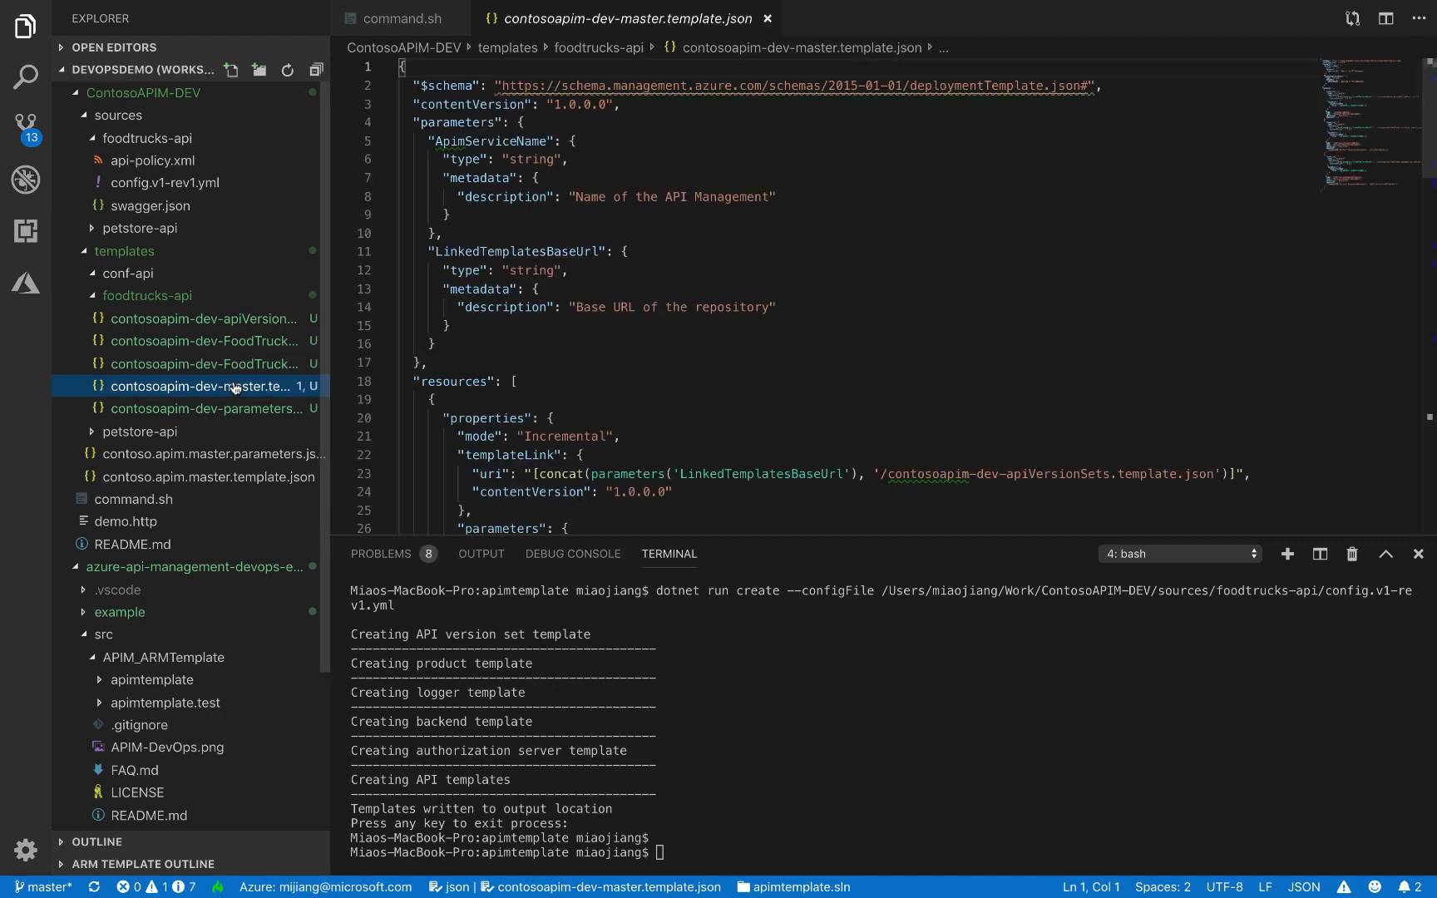
scroll(603, 343, "down", 3)
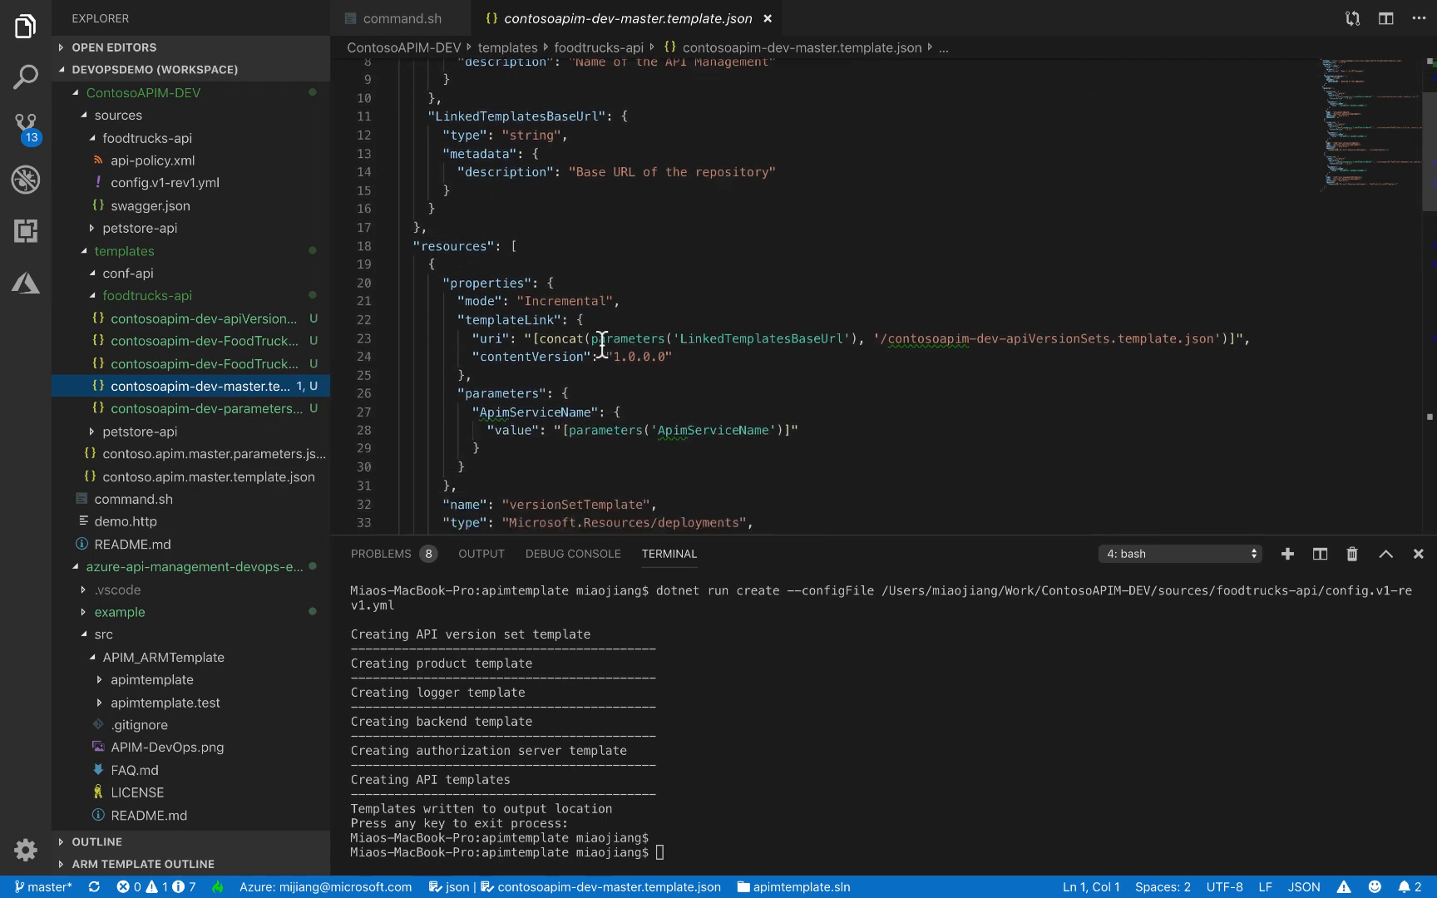
scroll(602, 343, "down", 10)
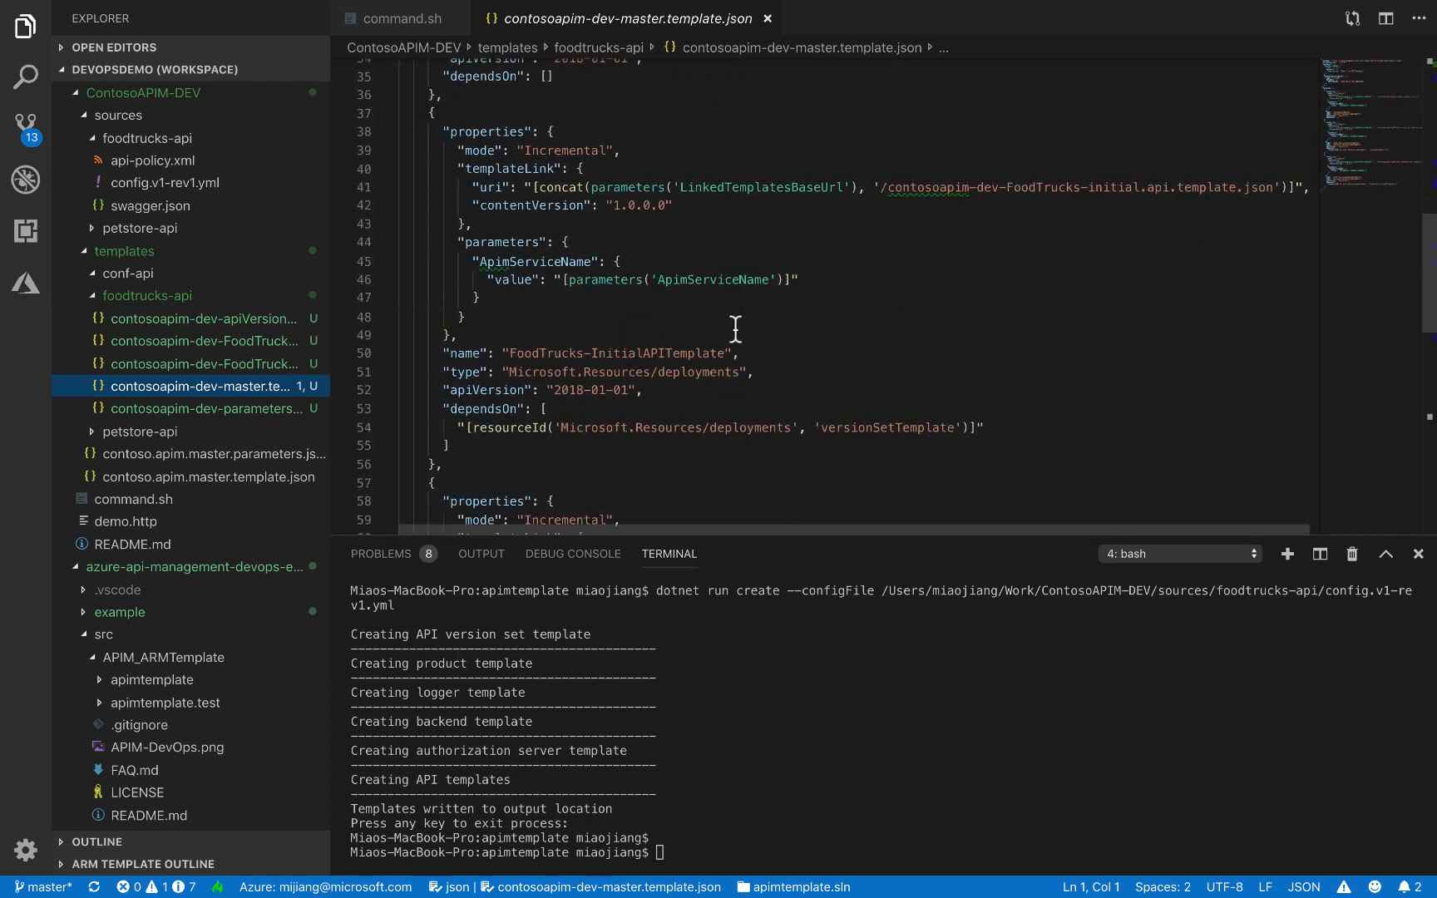
scroll(735, 328, "down", 7)
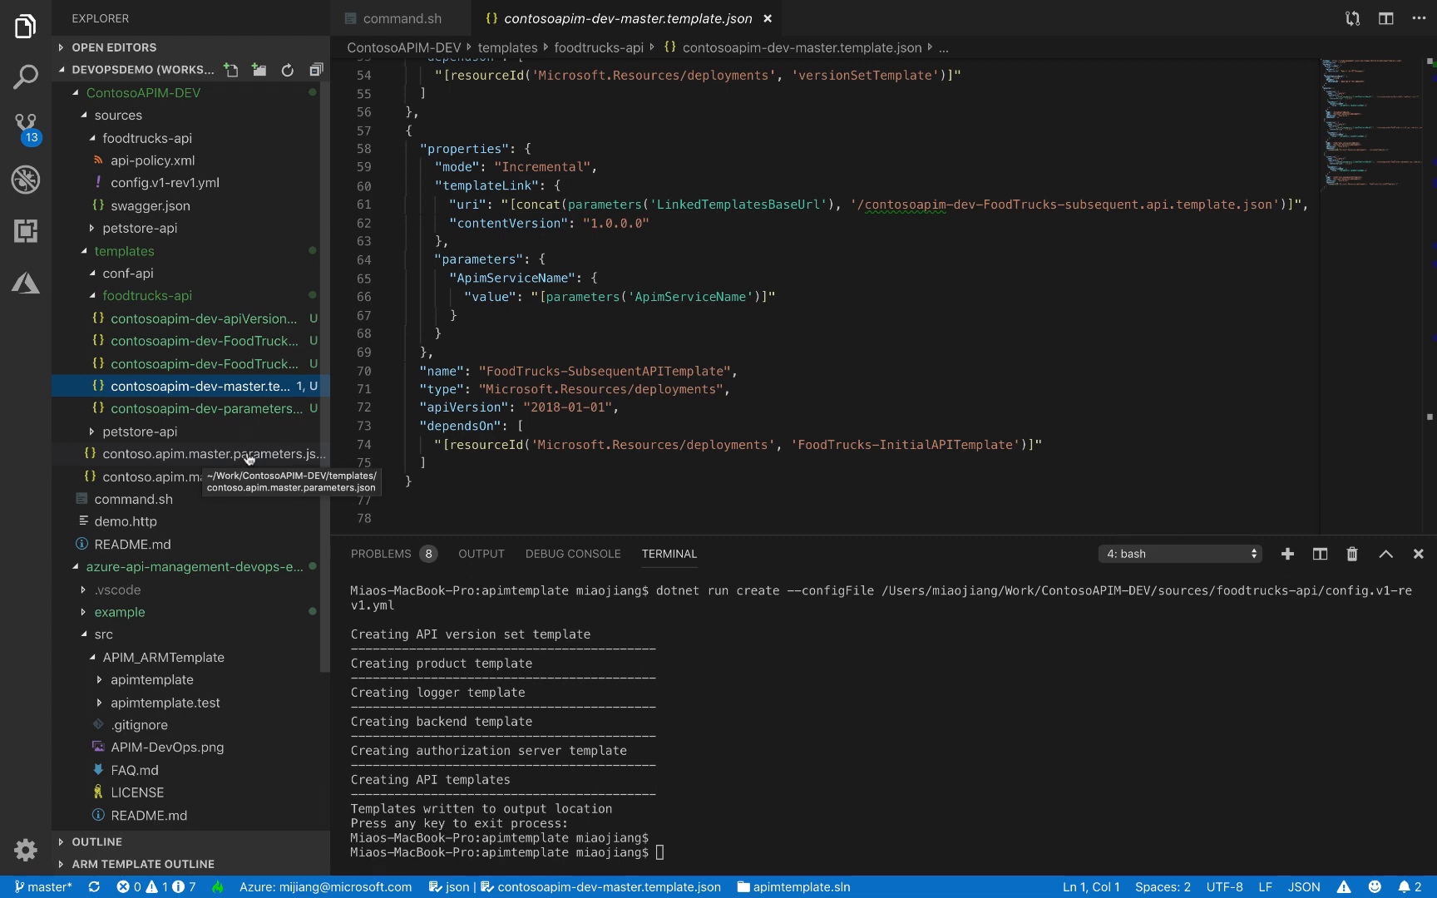
left_click(221, 455)
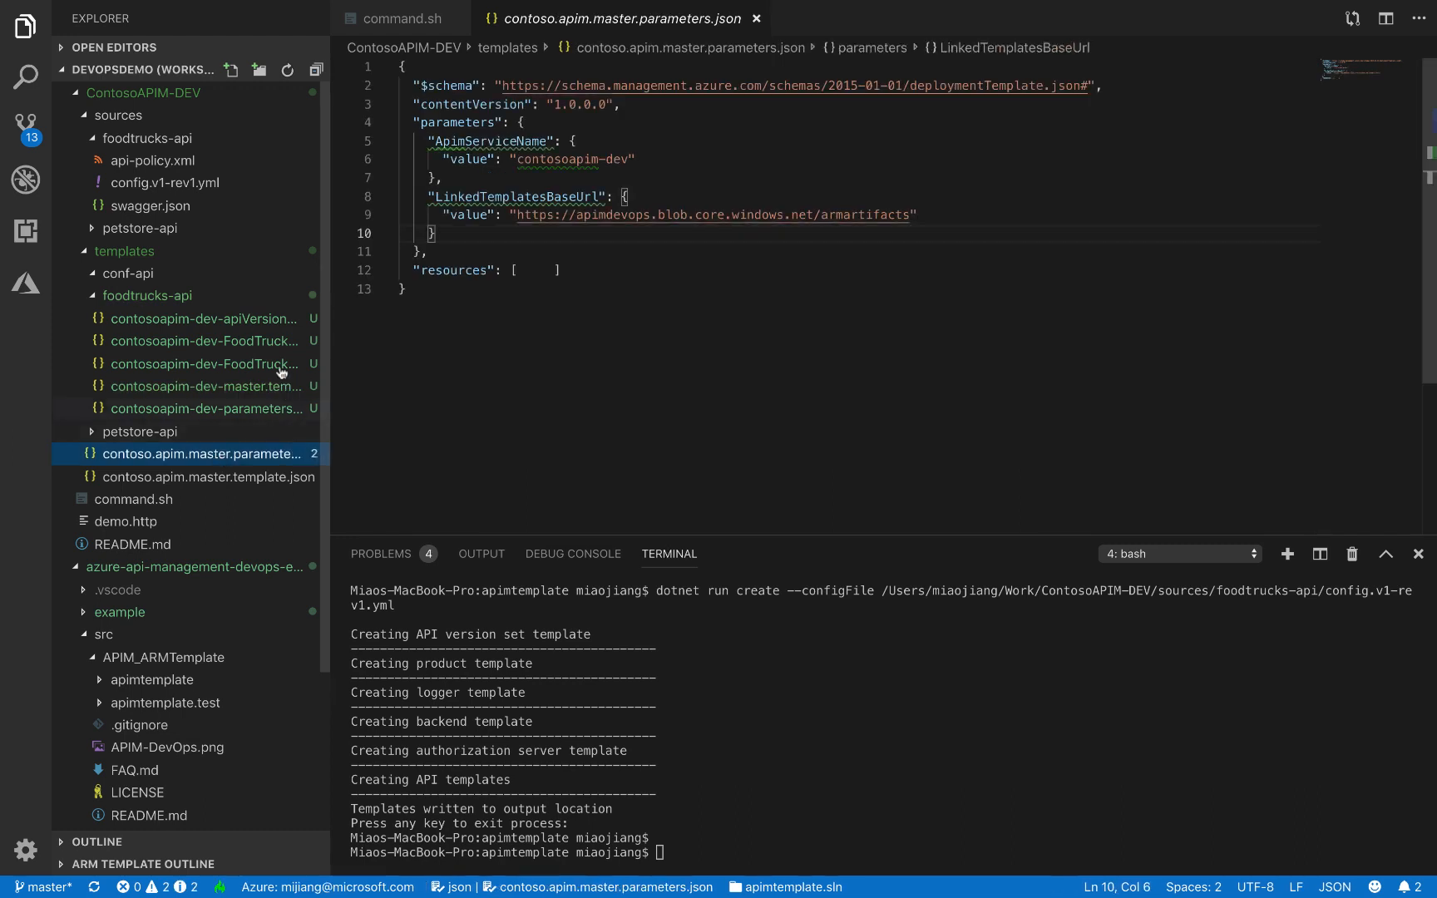
Insert the foodtruck snippet into the empty resources array of contoso.apim.master.template.json, linking the foodtrucks-api master template, and save the file.
left_click(229, 478)
left_click(619, 113)
key("Return")
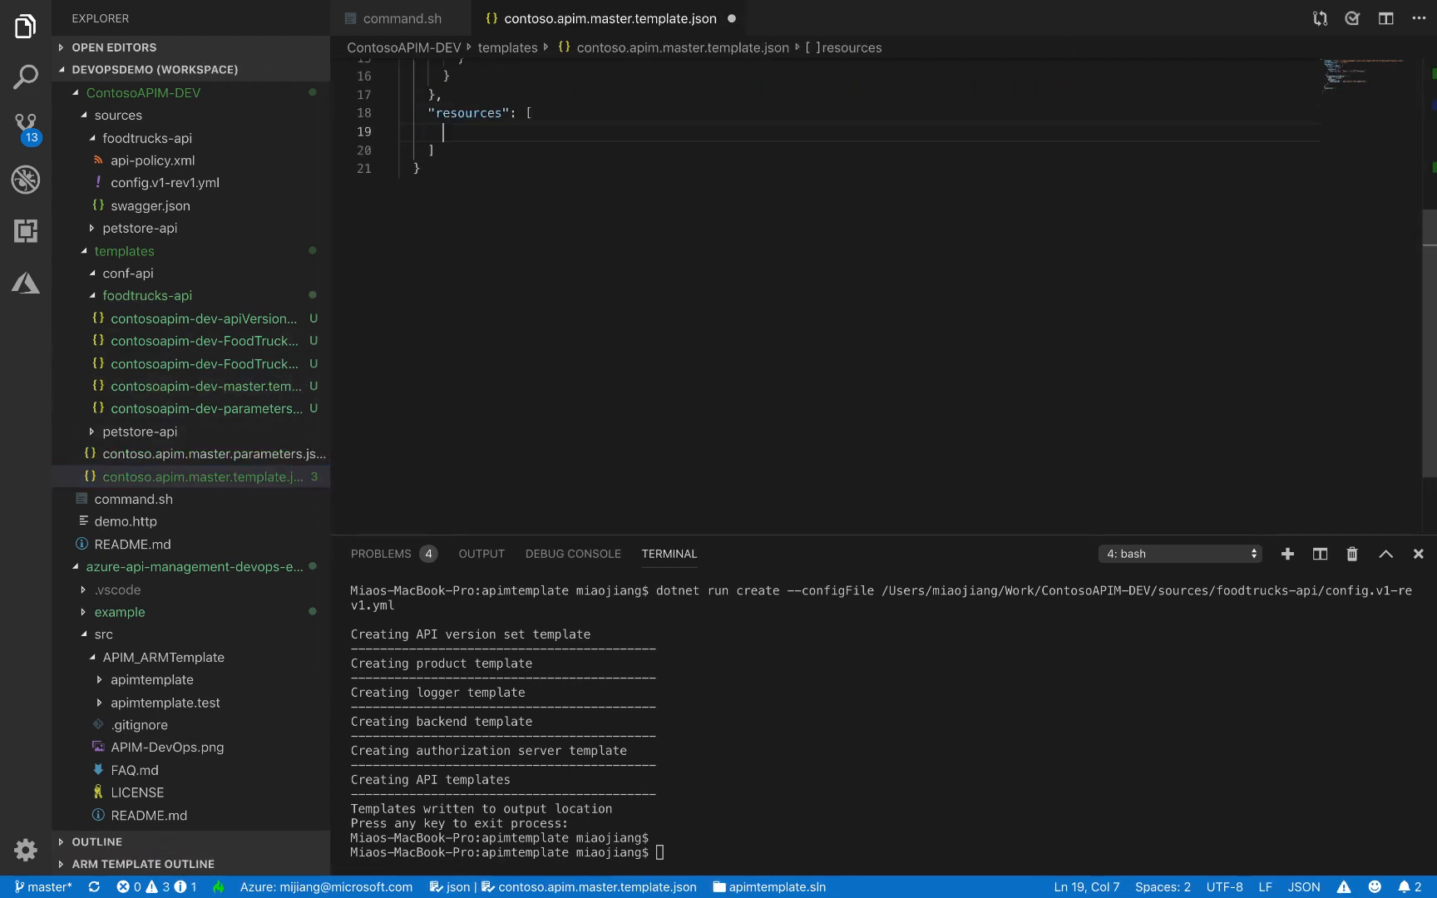
type("foodtruck")
key("Return")
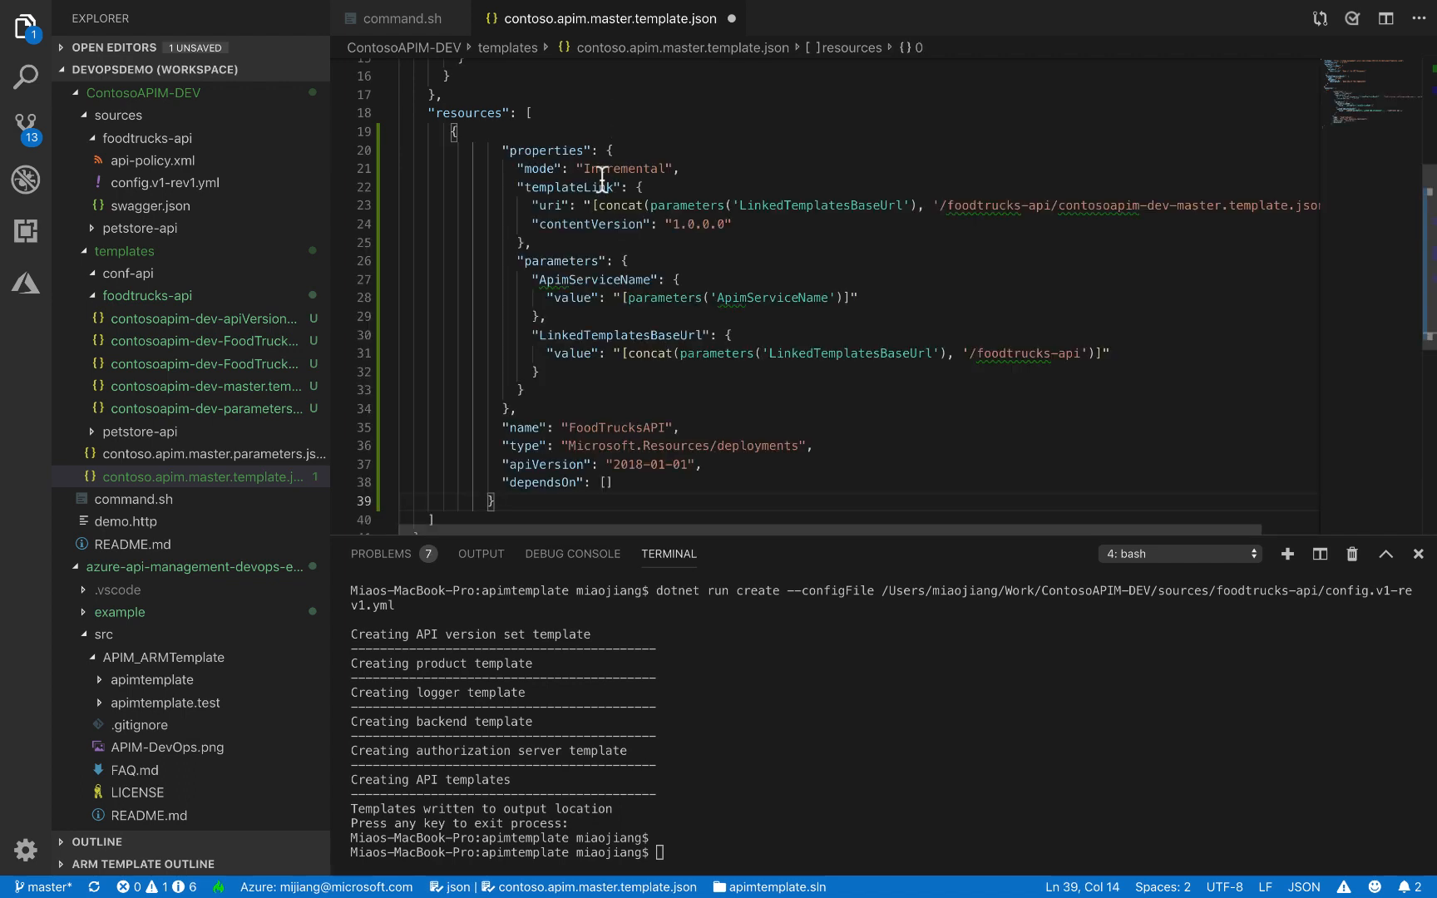
scroll(596, 265, "down", 1)
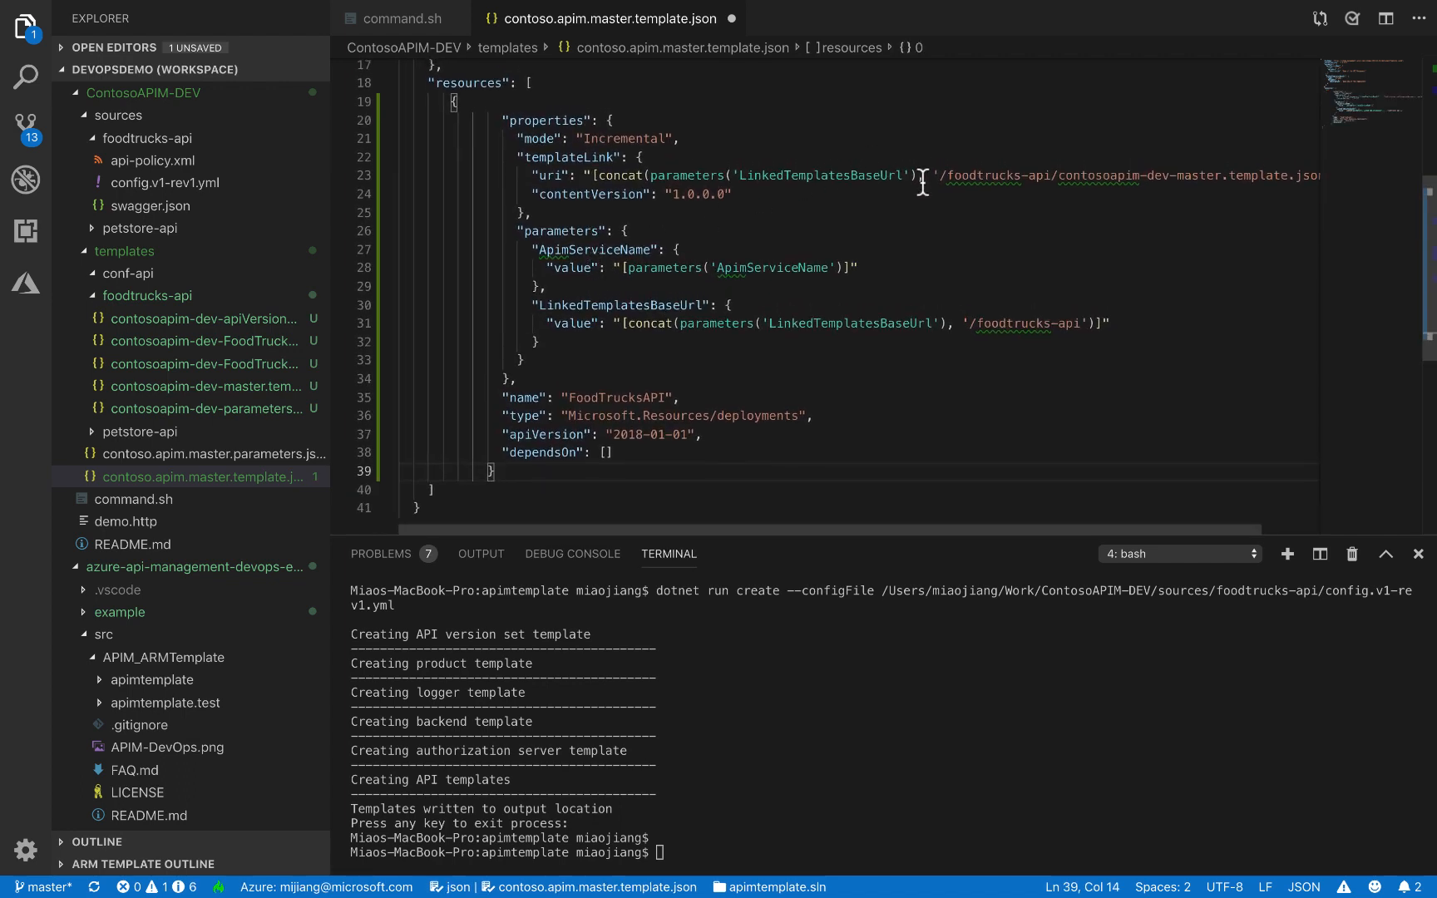
scroll(922, 183, "right", 2)
scroll(900, 195, "right", 1)
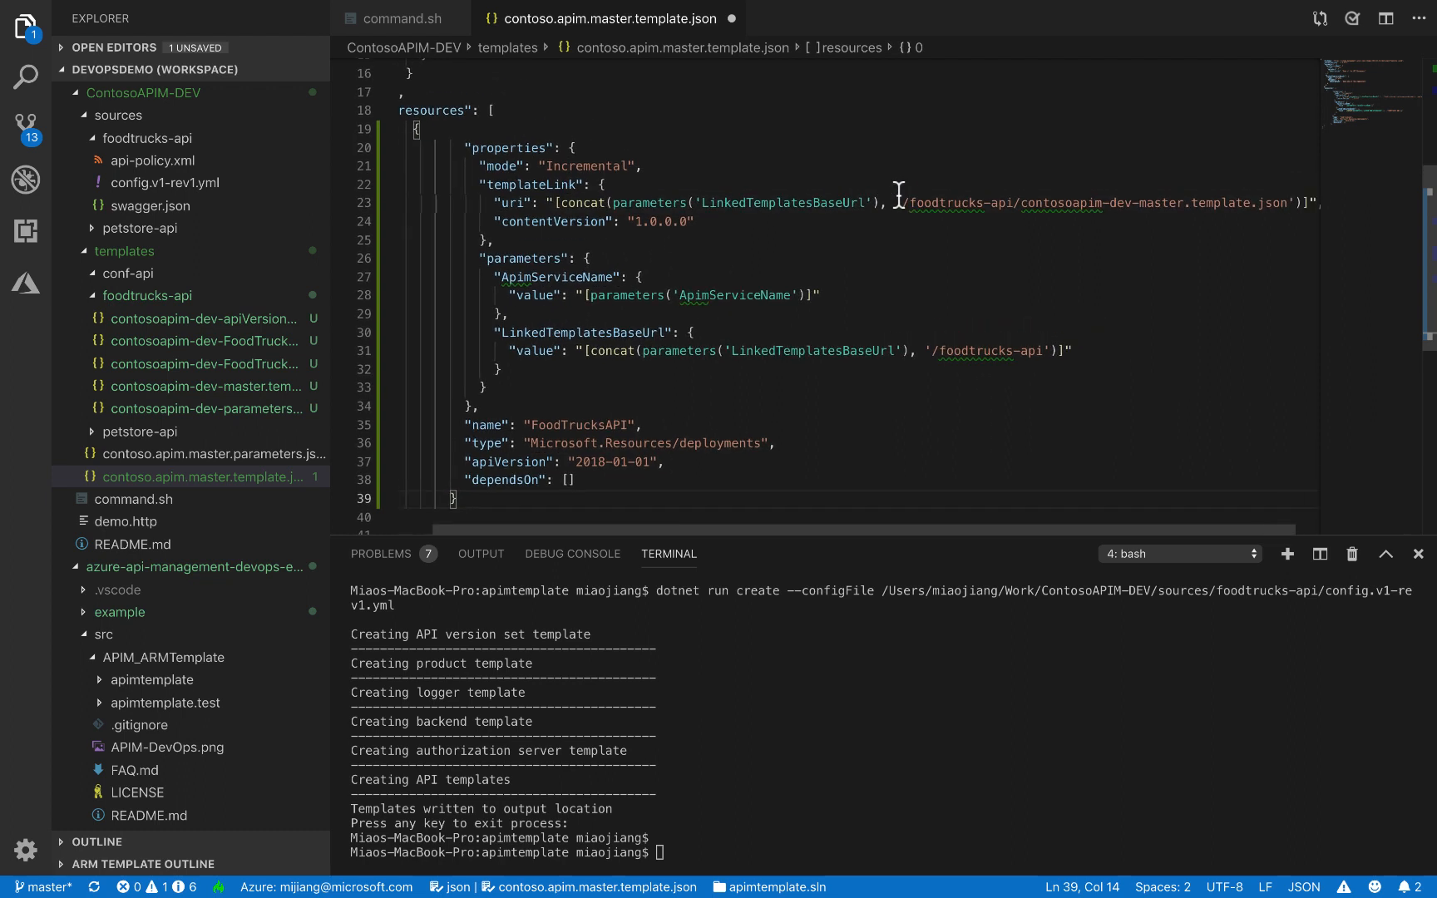
scroll(899, 195, "left", 1)
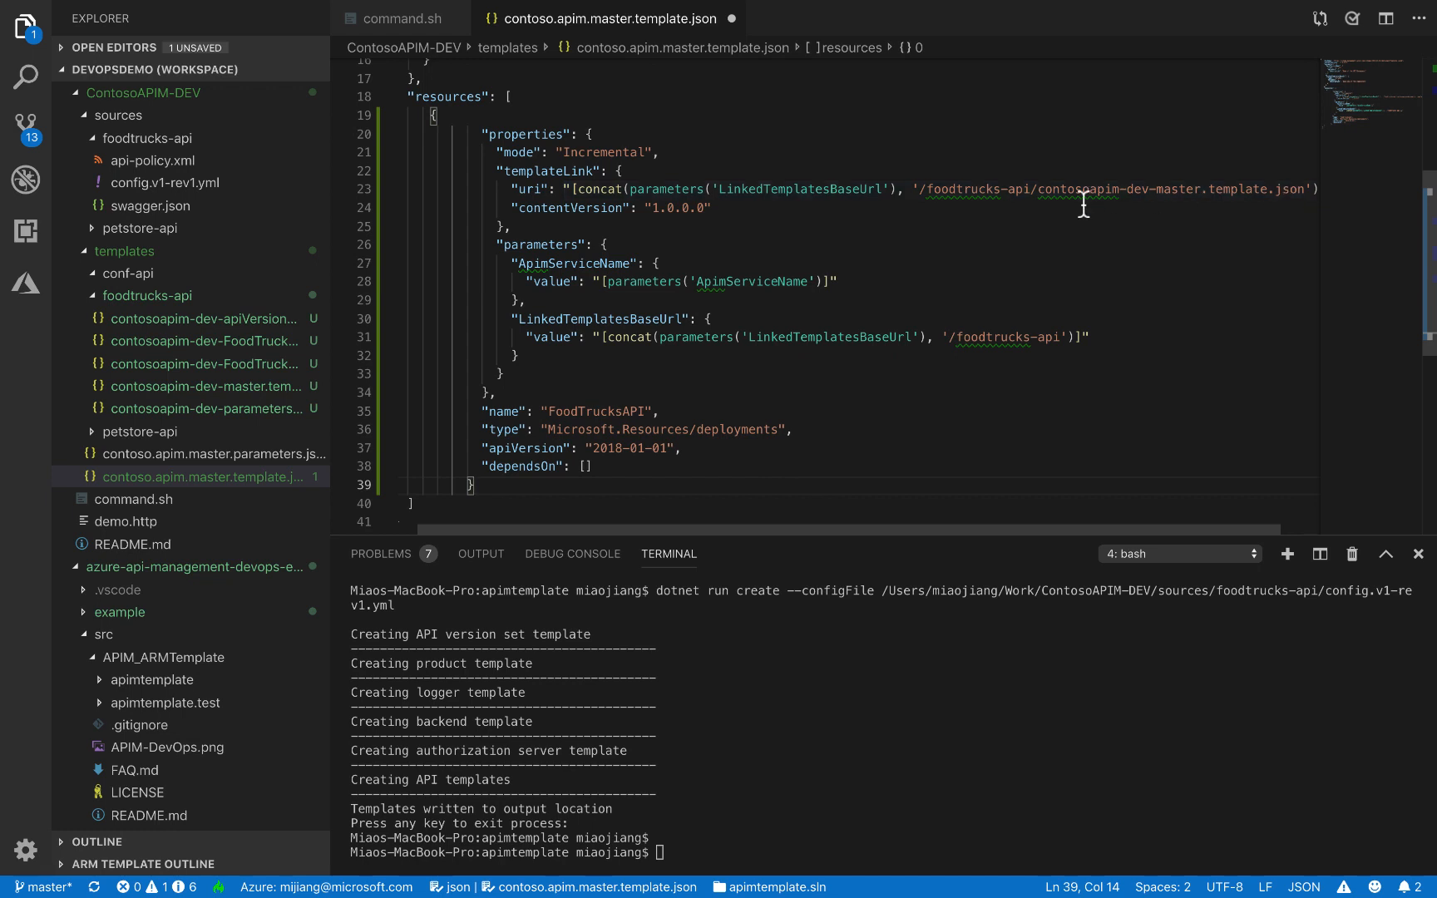
key("super+s")
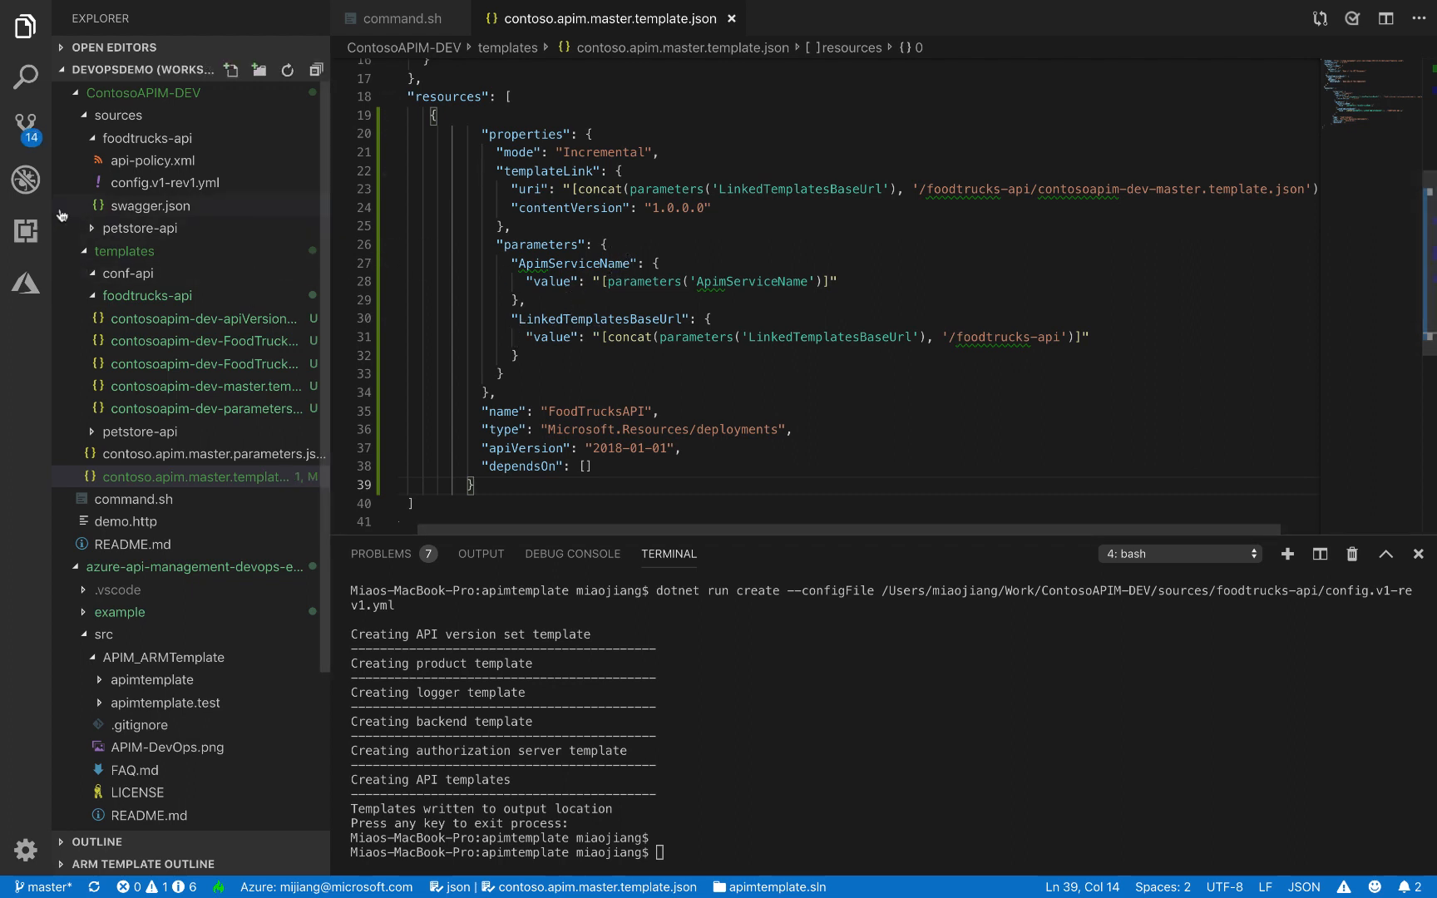
Stage all changes in the ContosoAPIM-DEV repository and commit them with the message "added a new api".
left_click(25, 140)
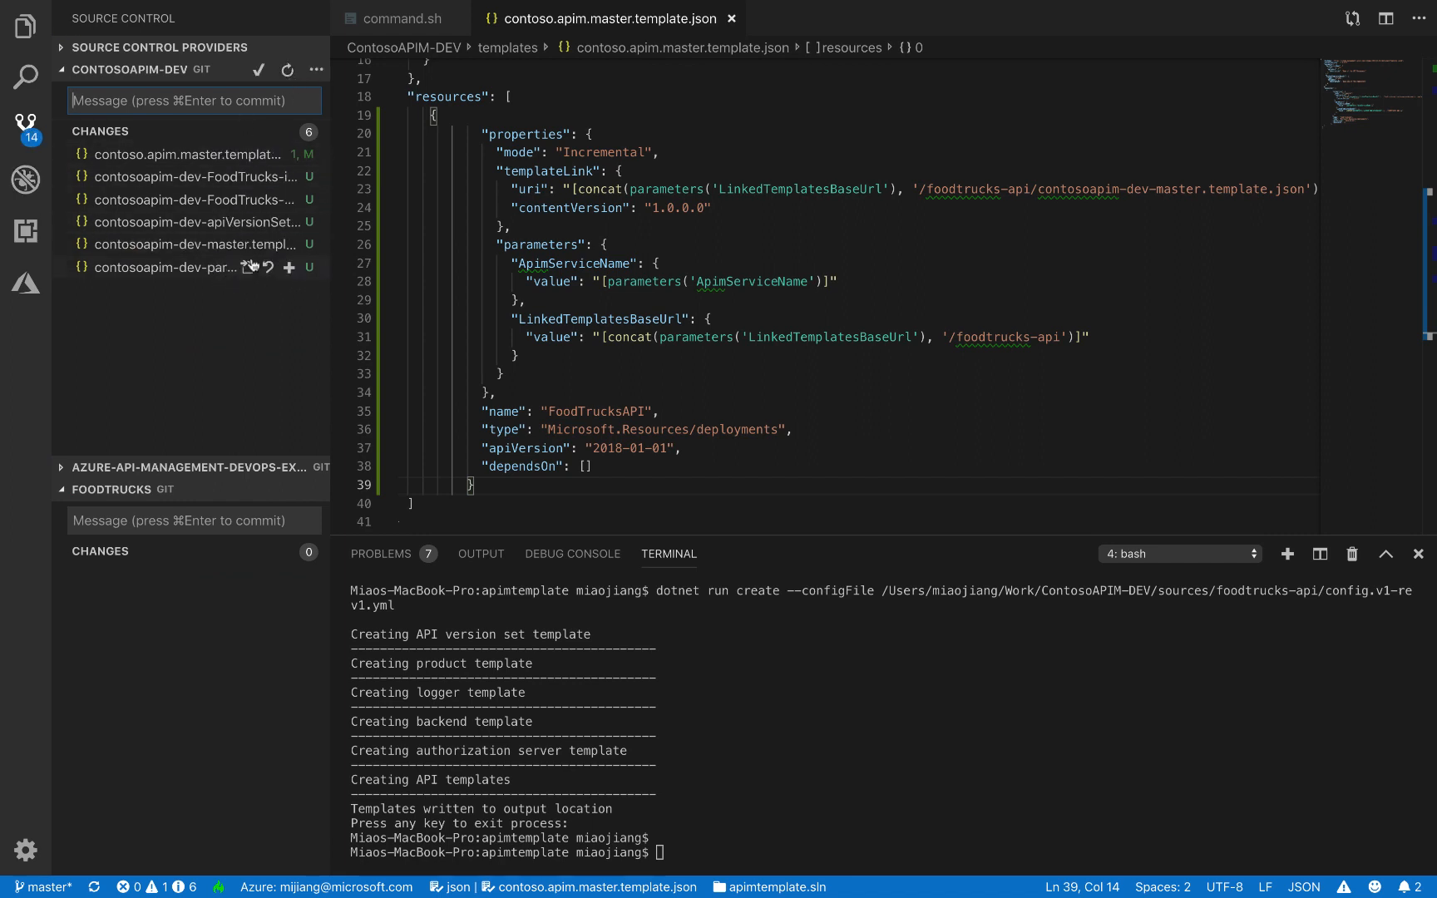
left_click(289, 133)
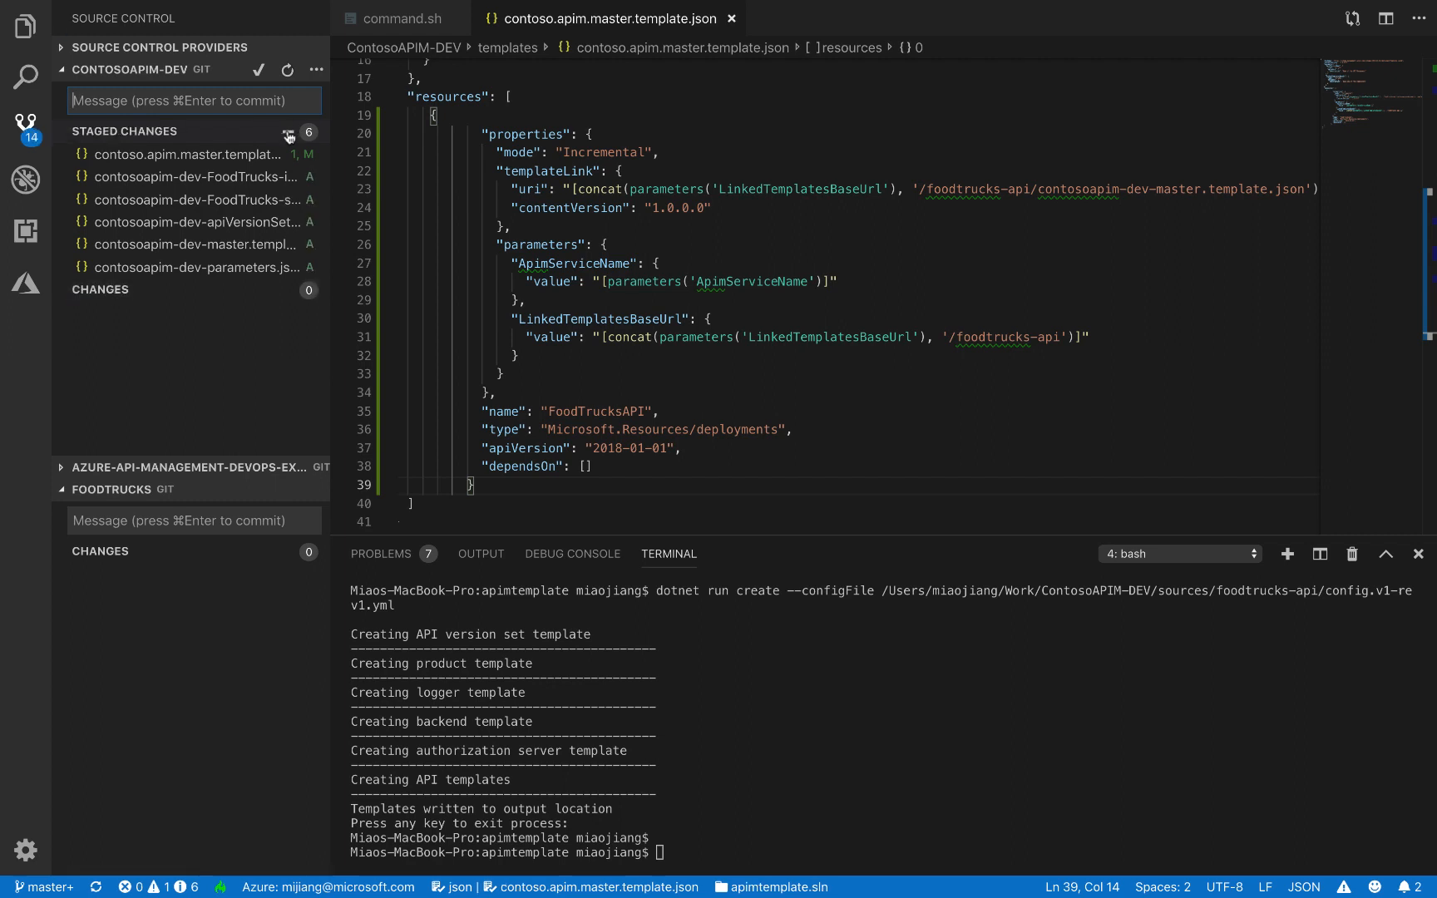
type("added a new api")
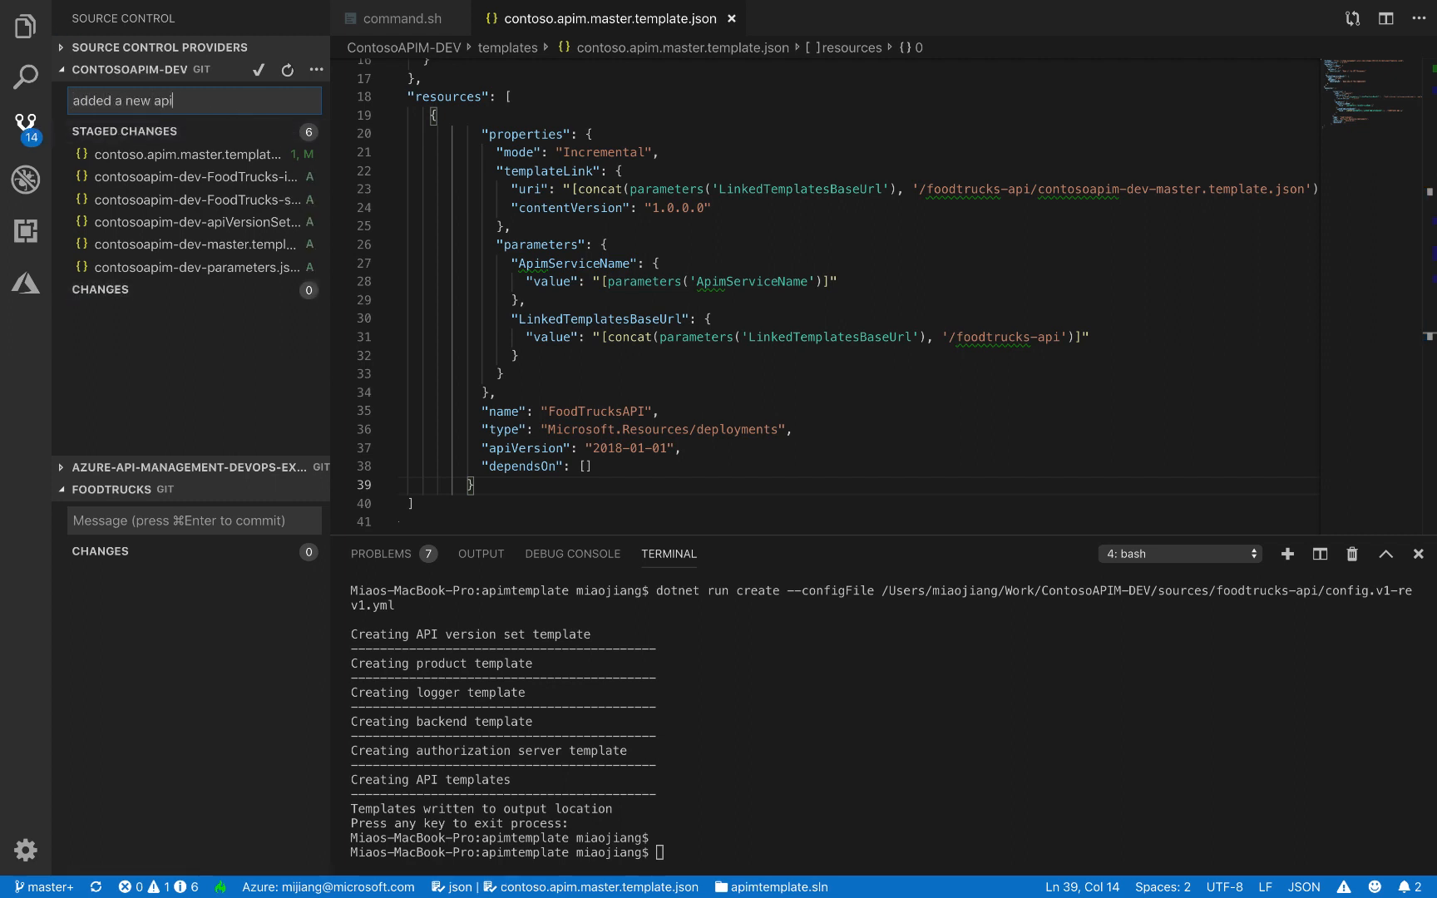
key("super+Return")
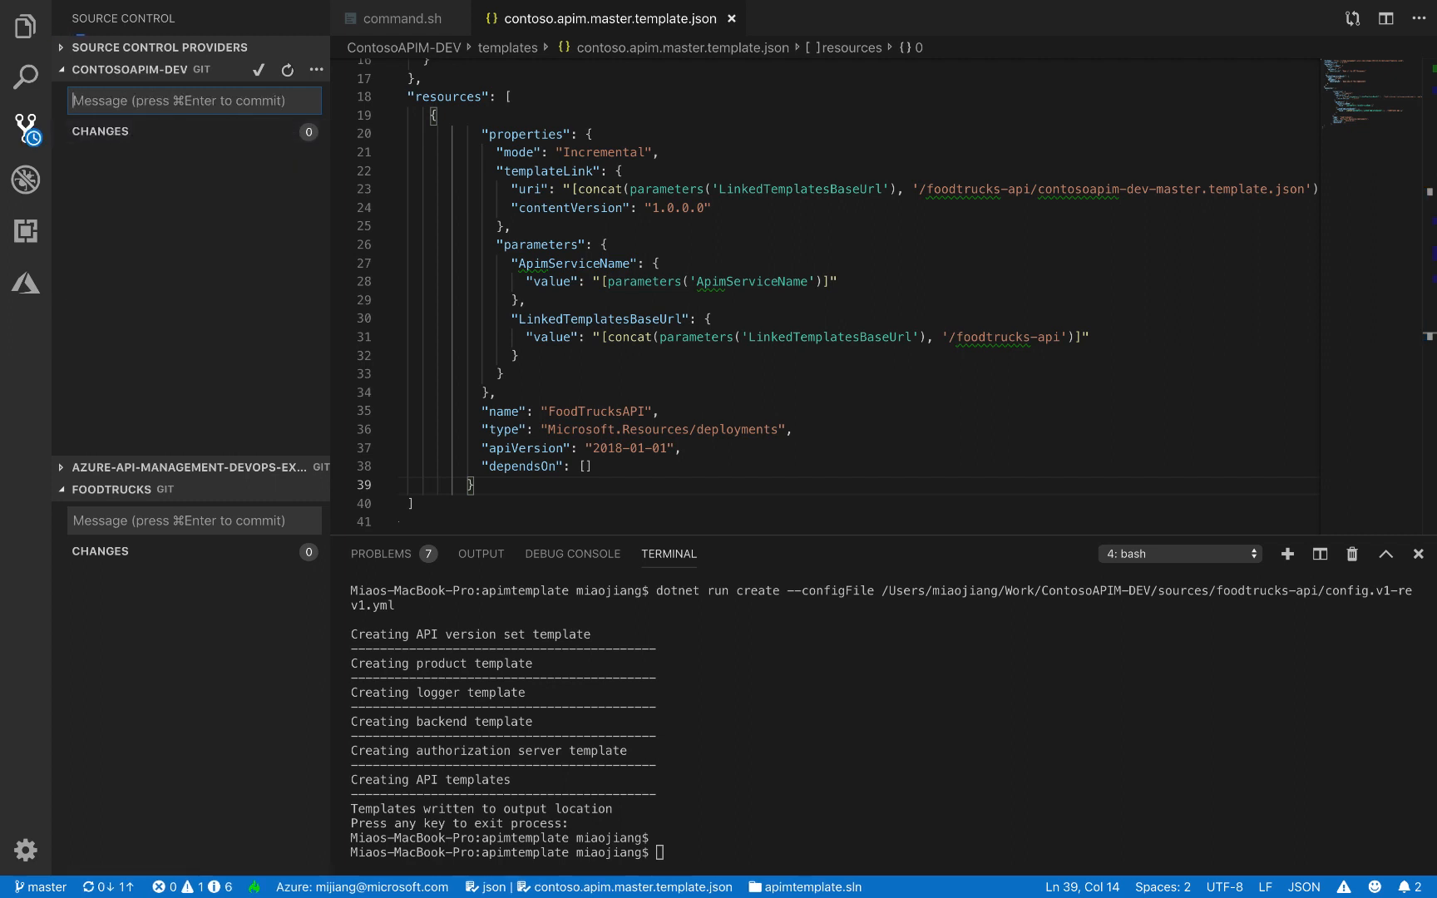
Push the ContosoAPIM-DEV repository's master branch to the origin remote.
left_click(316, 69)
left_click(328, 160)
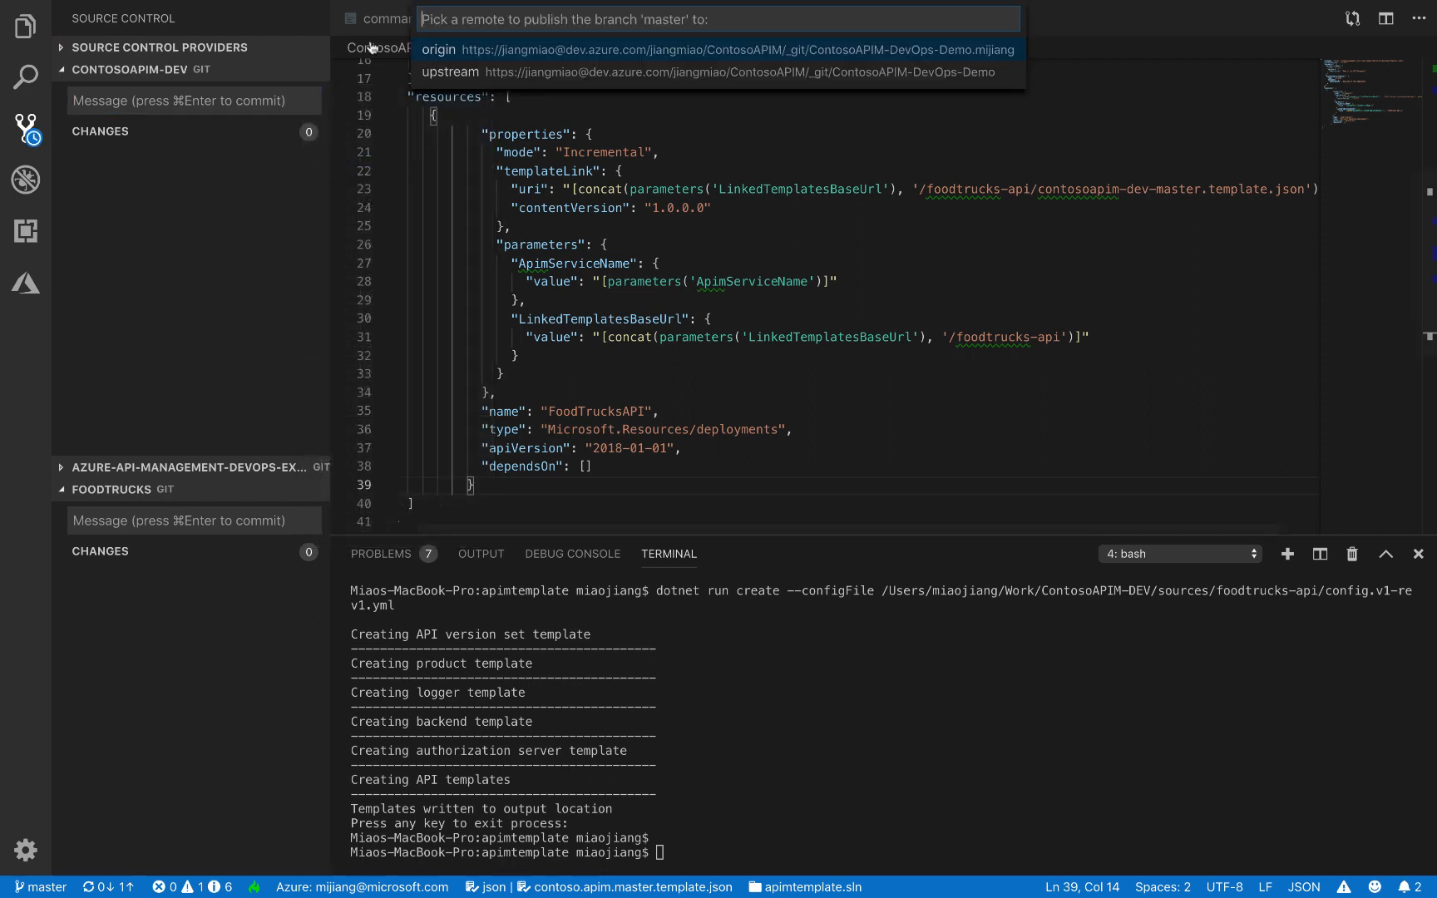
key("Return")
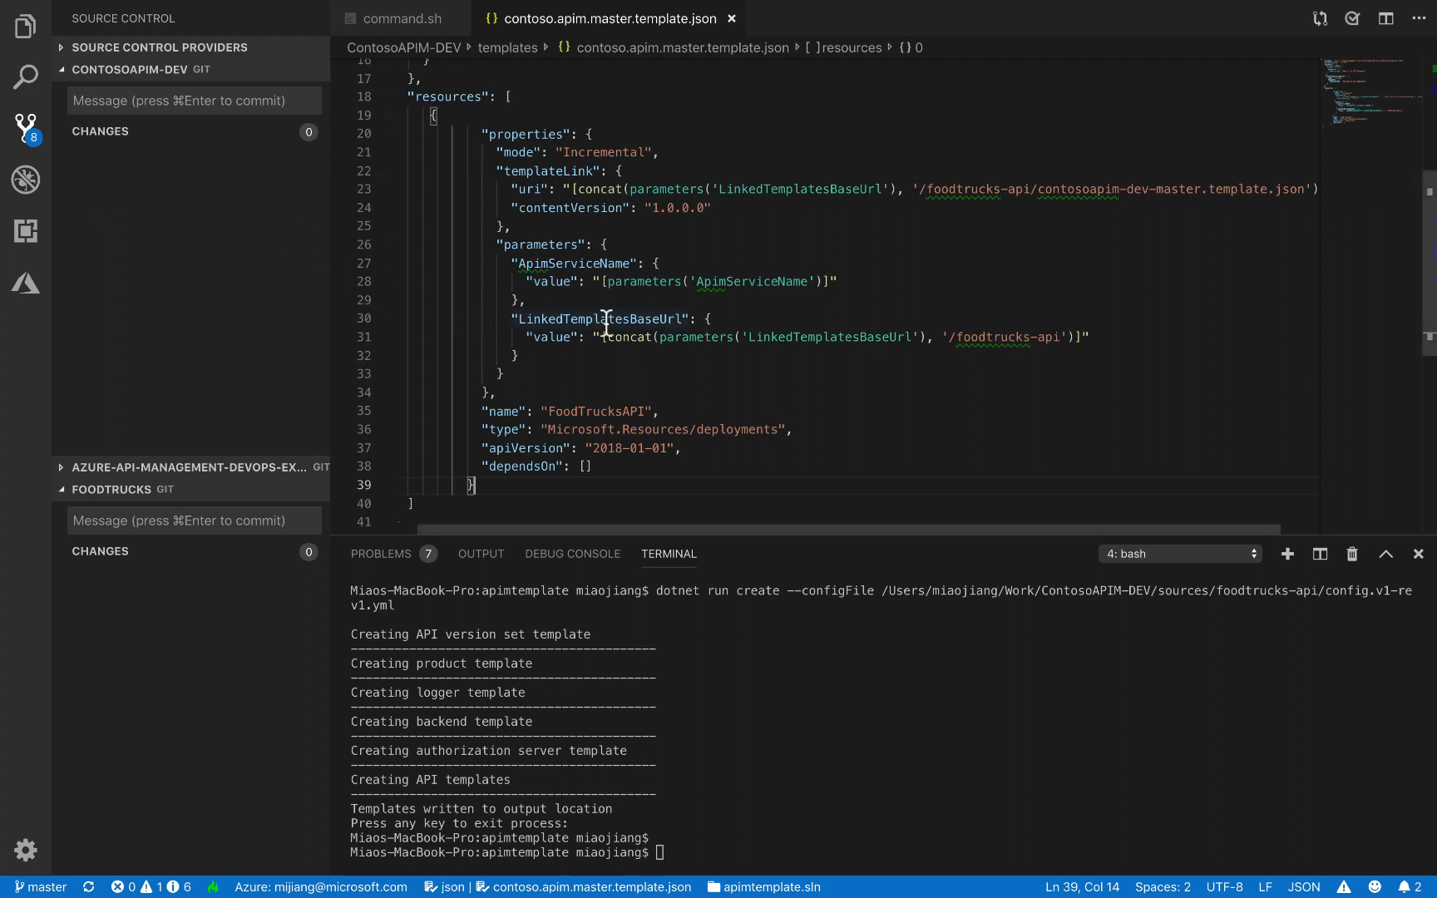
Switch to Azure DevOps in the browser and open the ContosoAPIM-DEV-Validation build pipeline of the ContosoAPIM project for editing.
key("super+Tab")
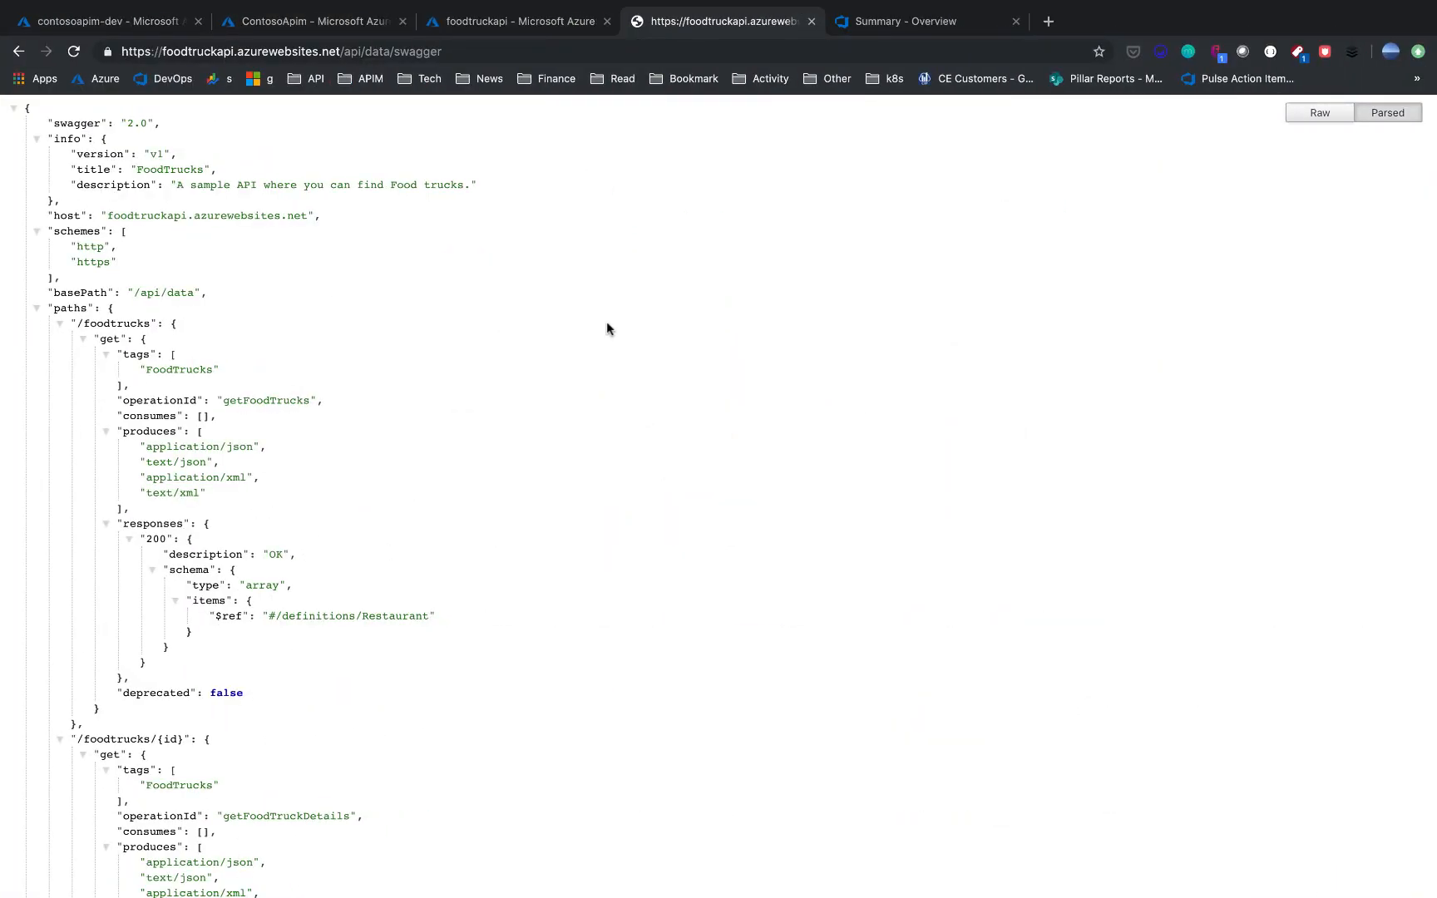
left_click(905, 25)
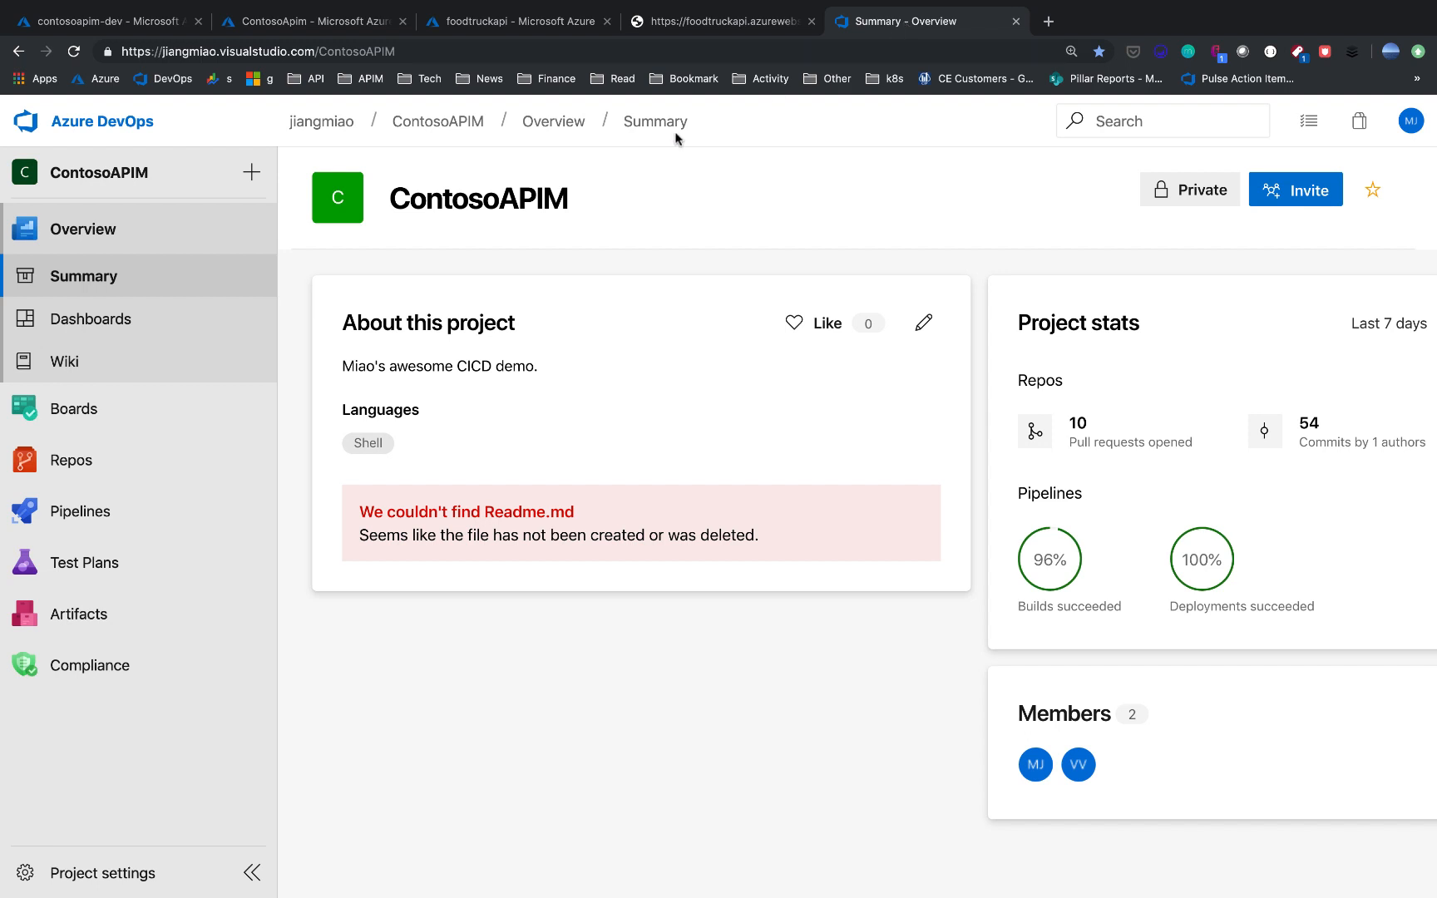
mouse_move(107, 478)
mouse_move(100, 510)
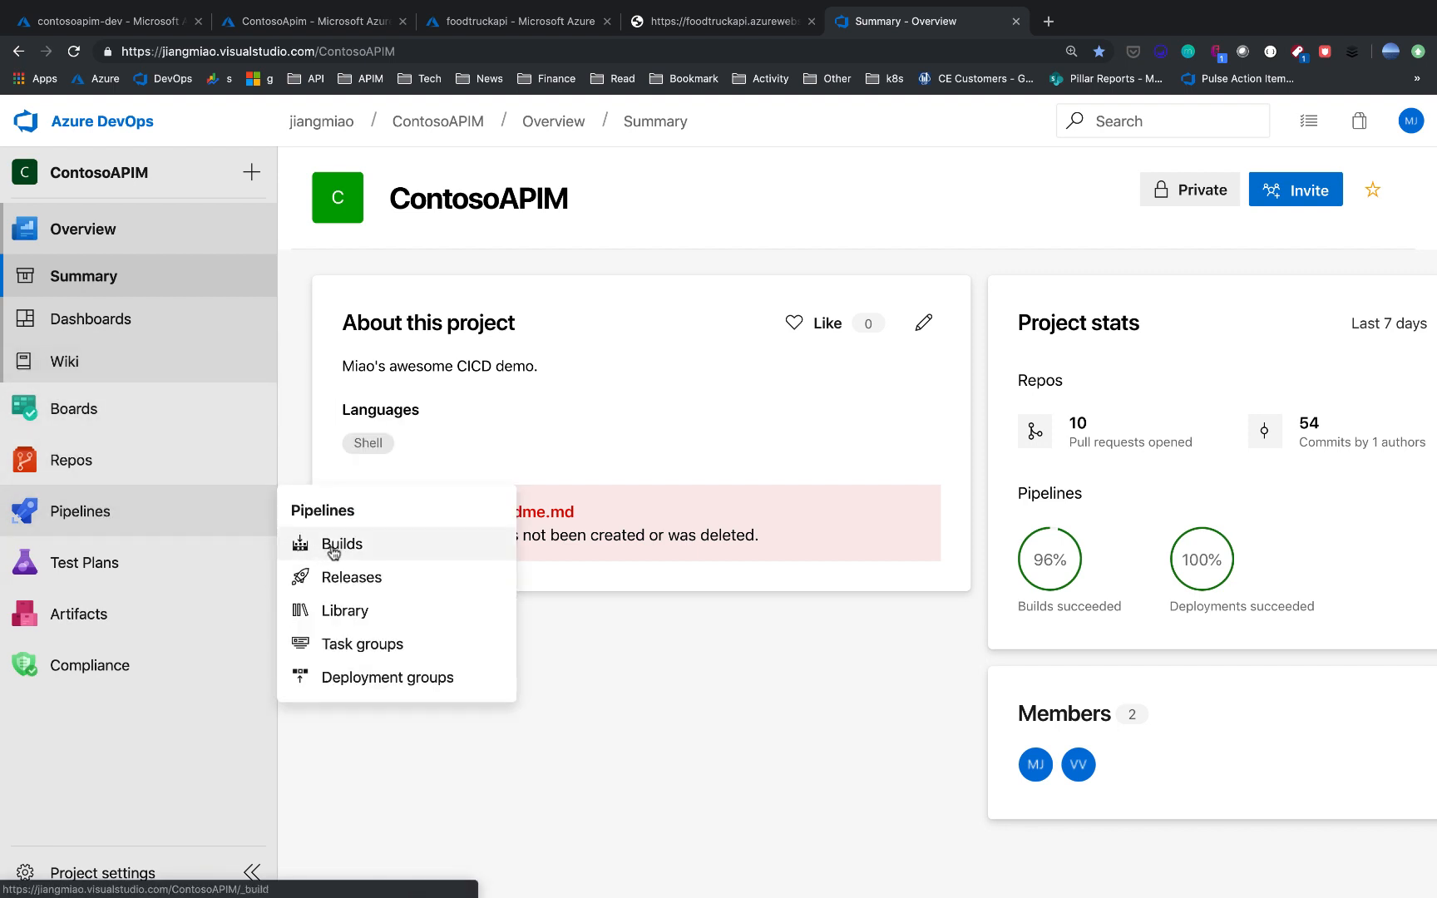
left_click(332, 545)
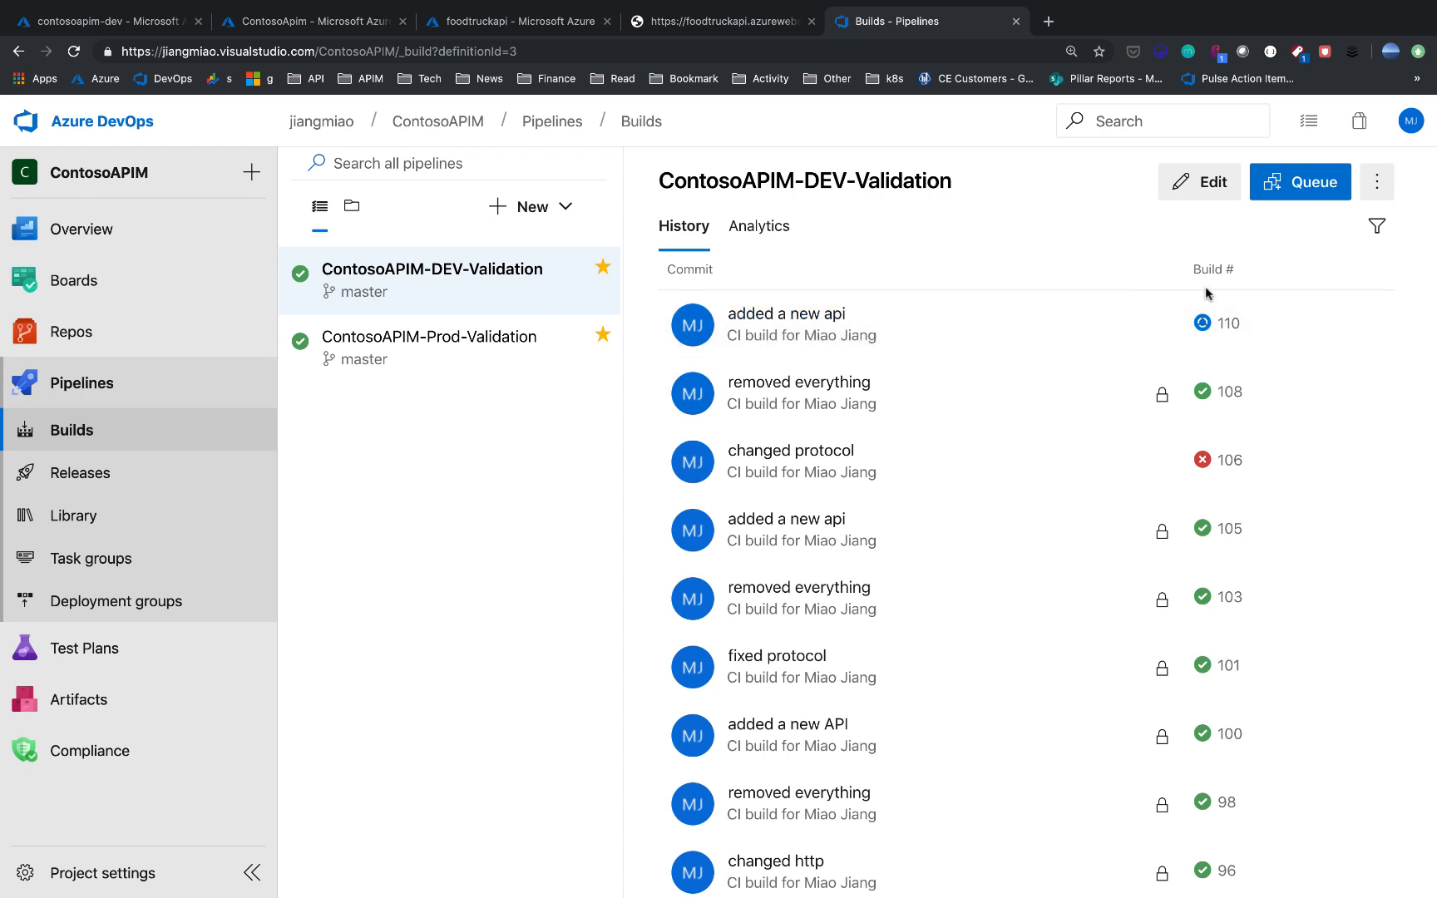
left_click(1202, 186)
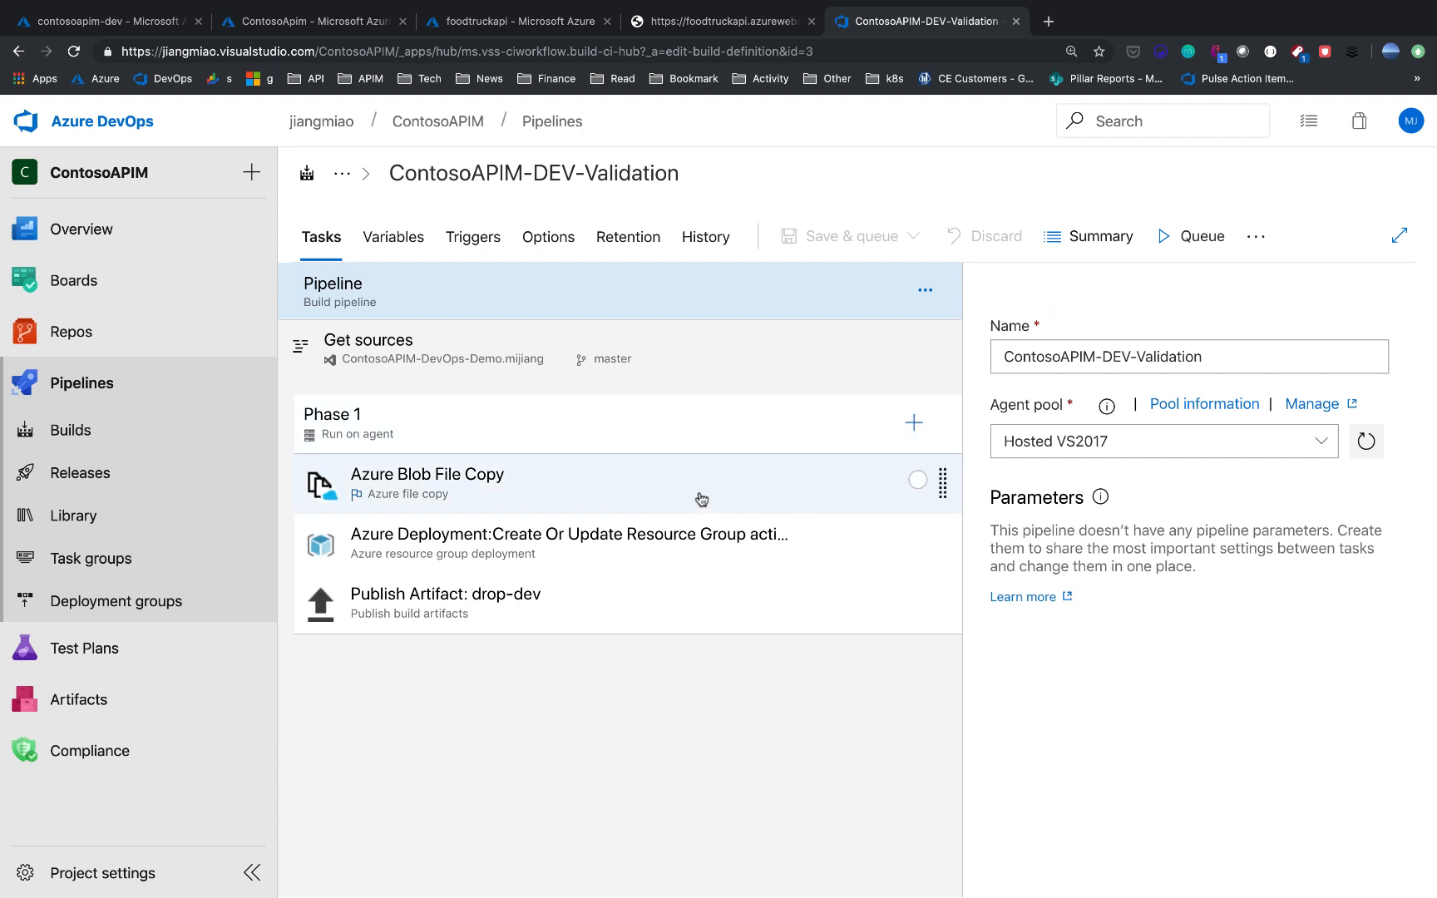
Examine the Azure Blob File Copy task's source folder, subscription, destination type, storage account and container name.
left_click(601, 502)
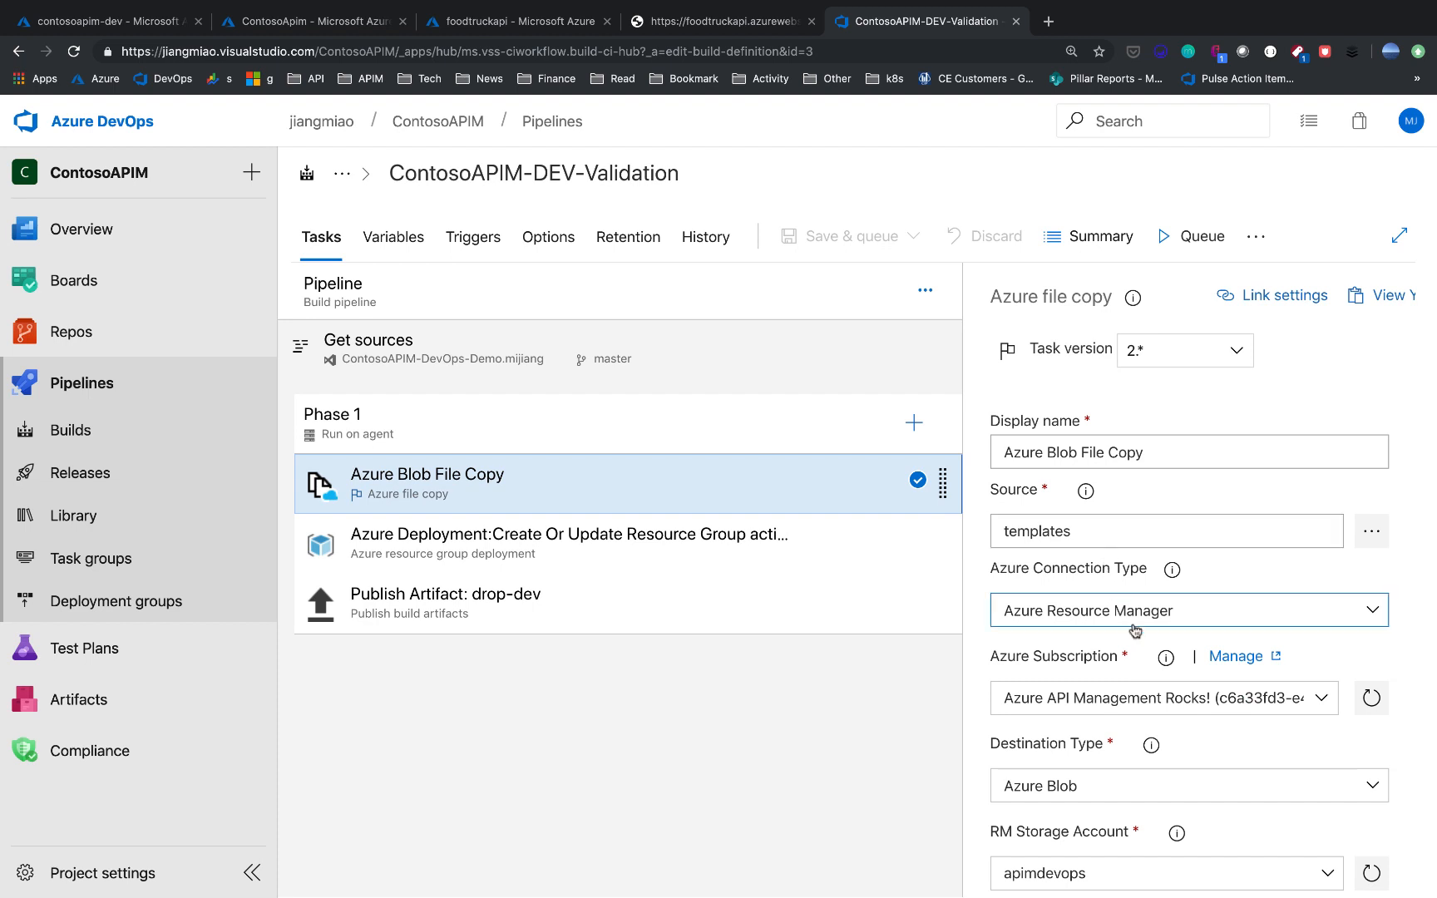
scroll(1136, 630, "down", 5)
scroll(1135, 630, "up", 3)
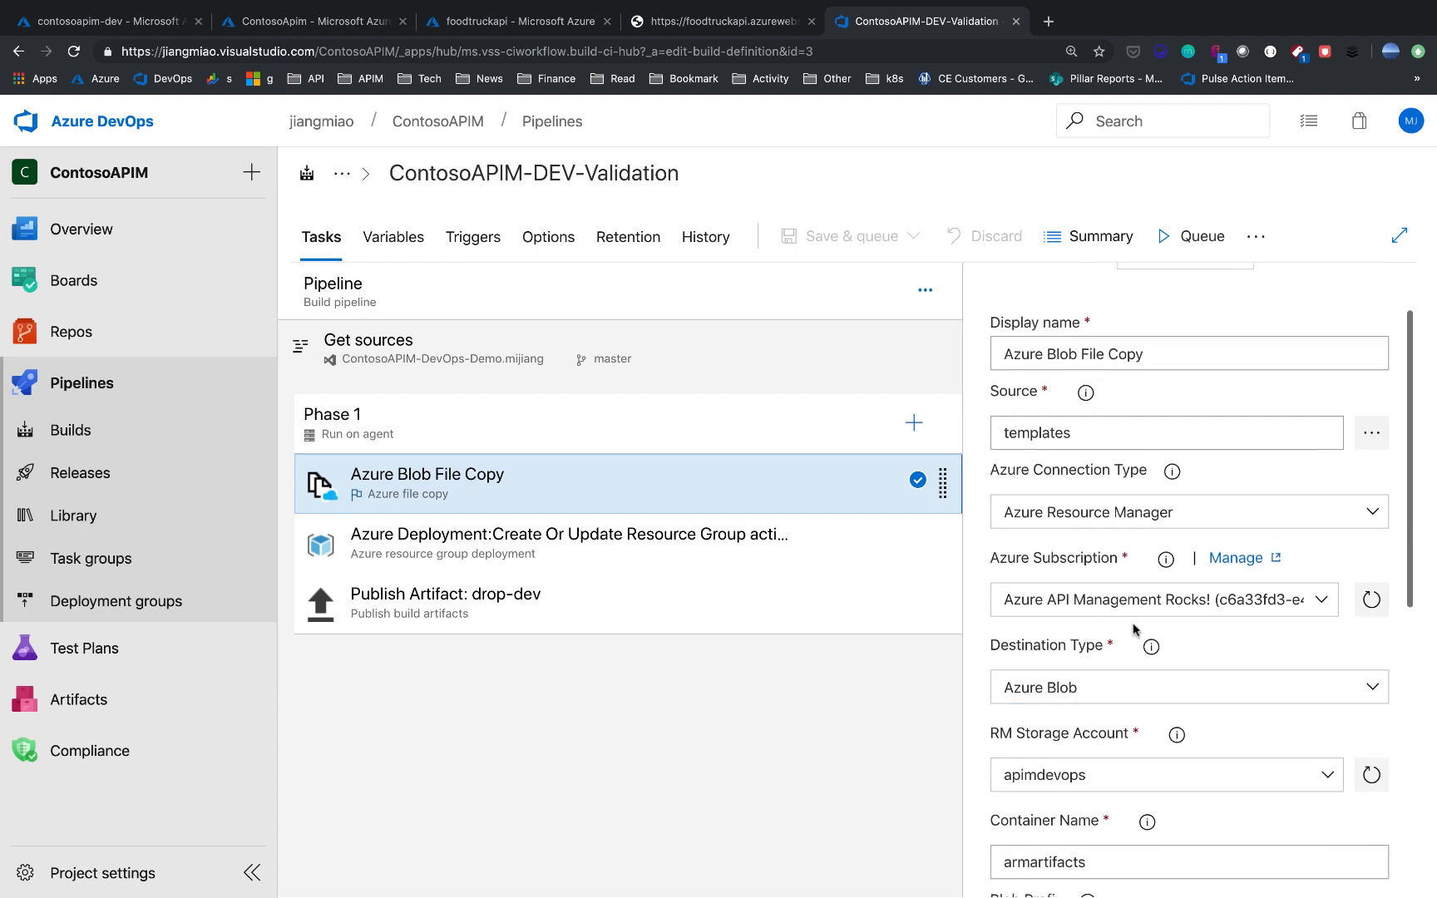
left_click_drag(1094, 434, 993, 435)
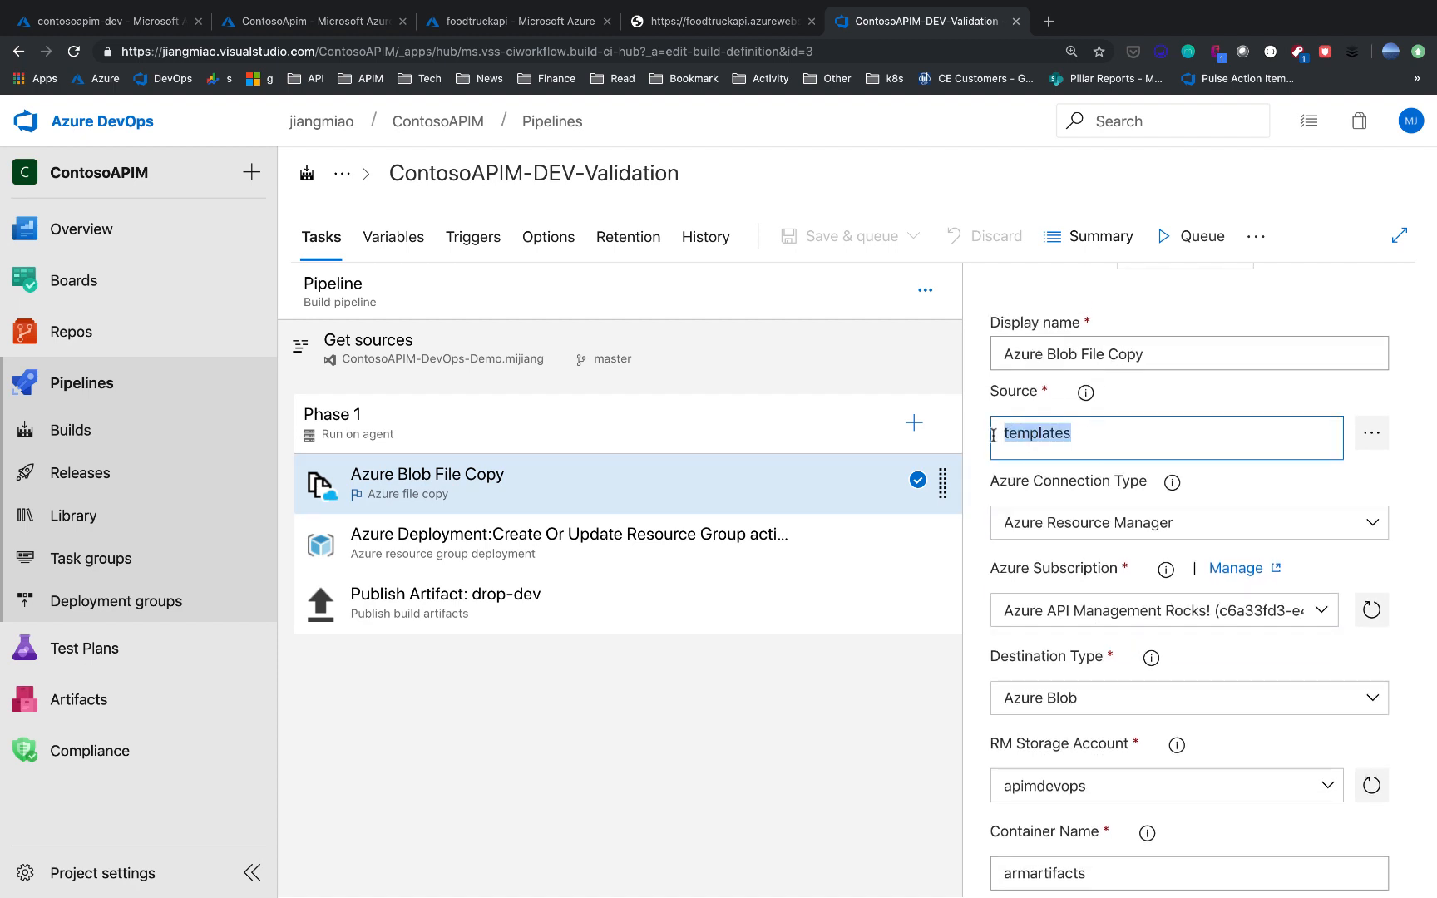
scroll(1078, 643, "down", 3)
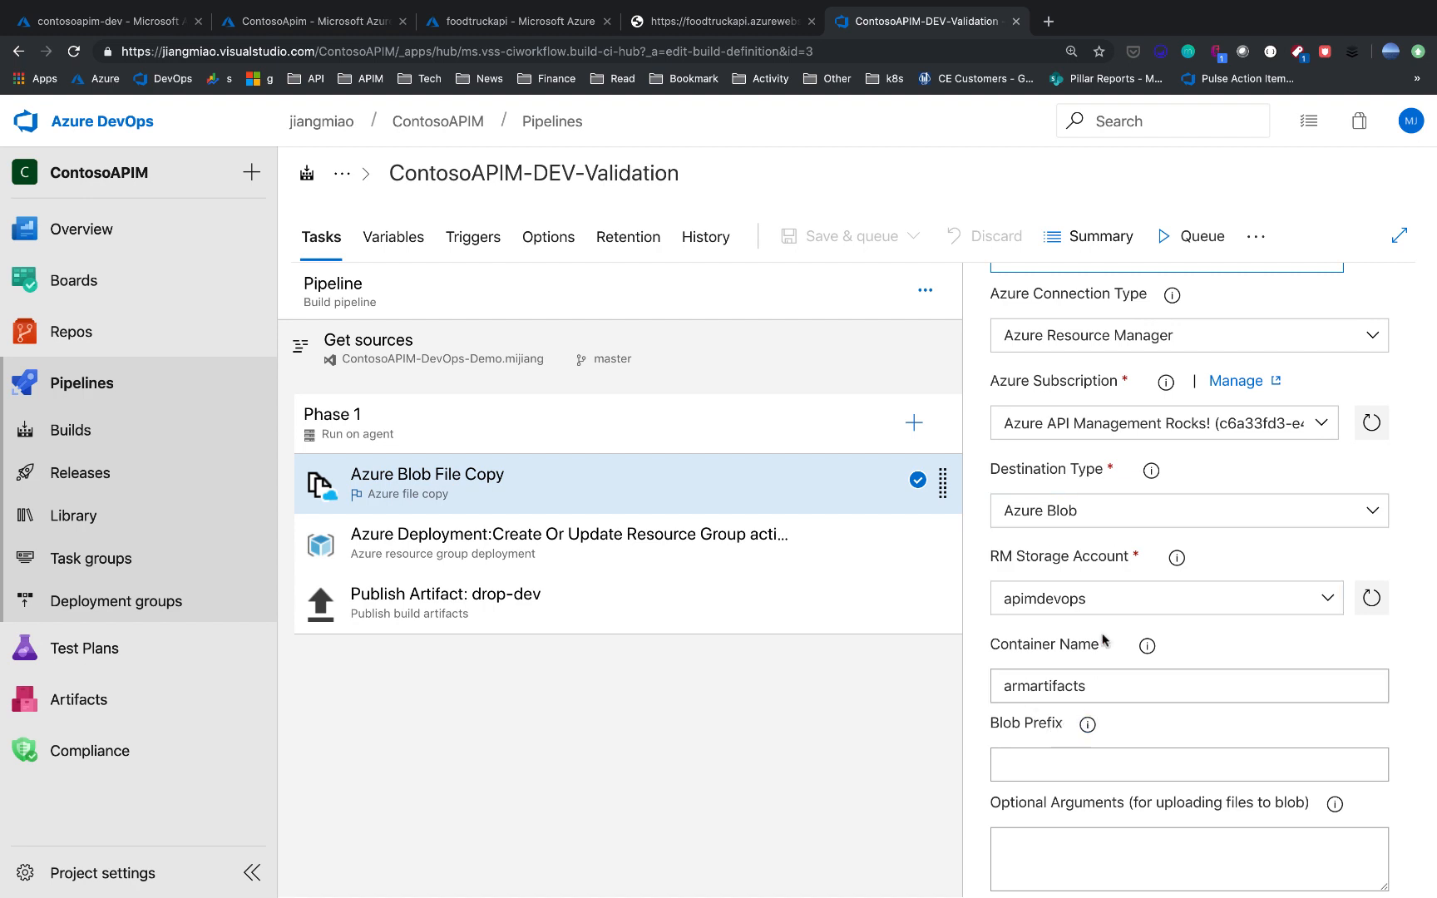
scroll(1104, 640, "down", 2)
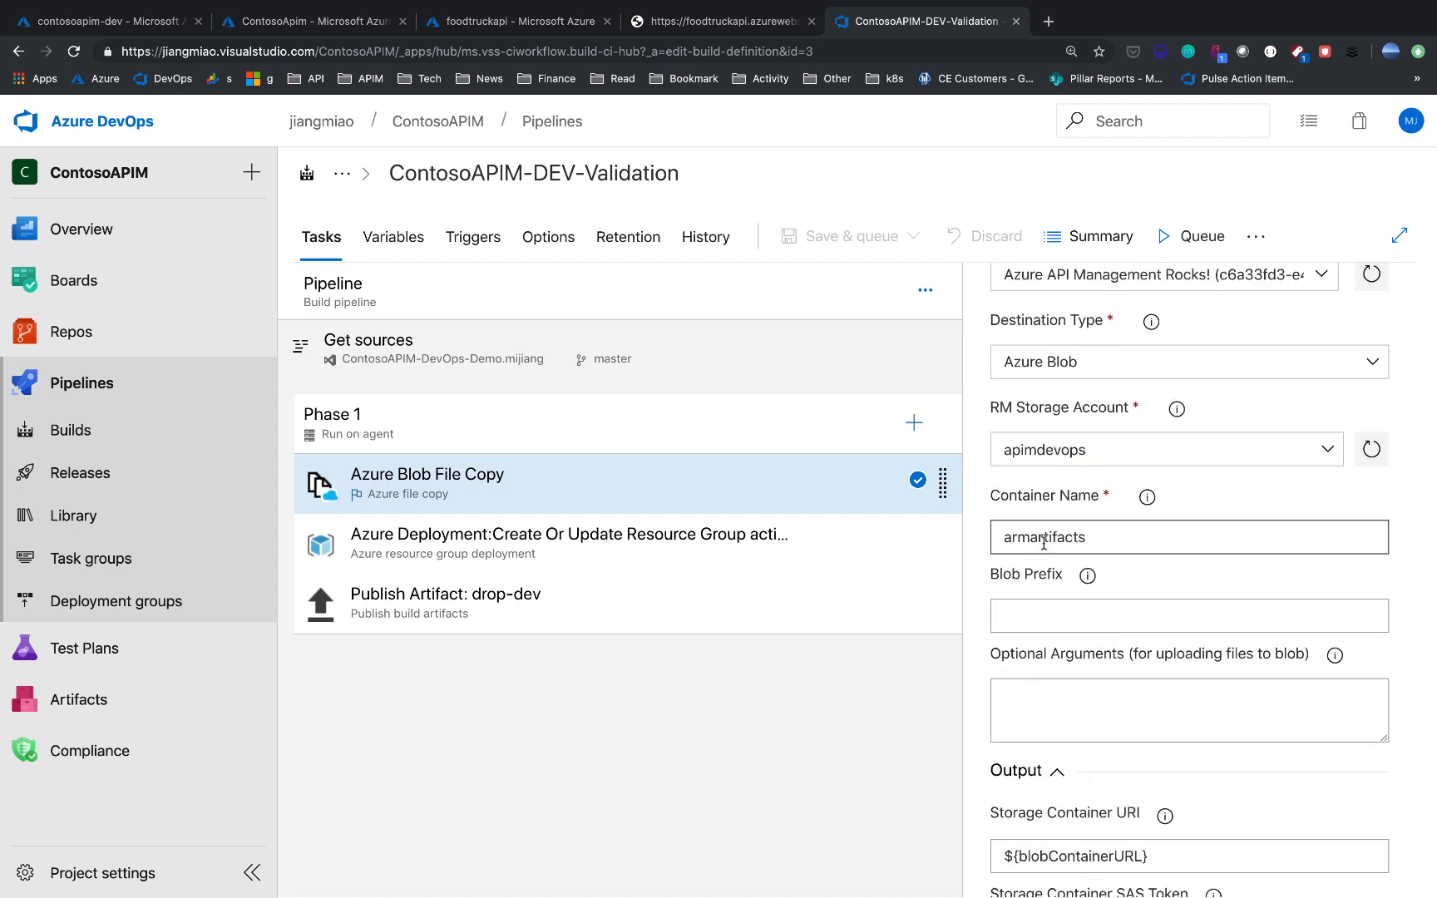
scroll(1032, 607, "up", 2)
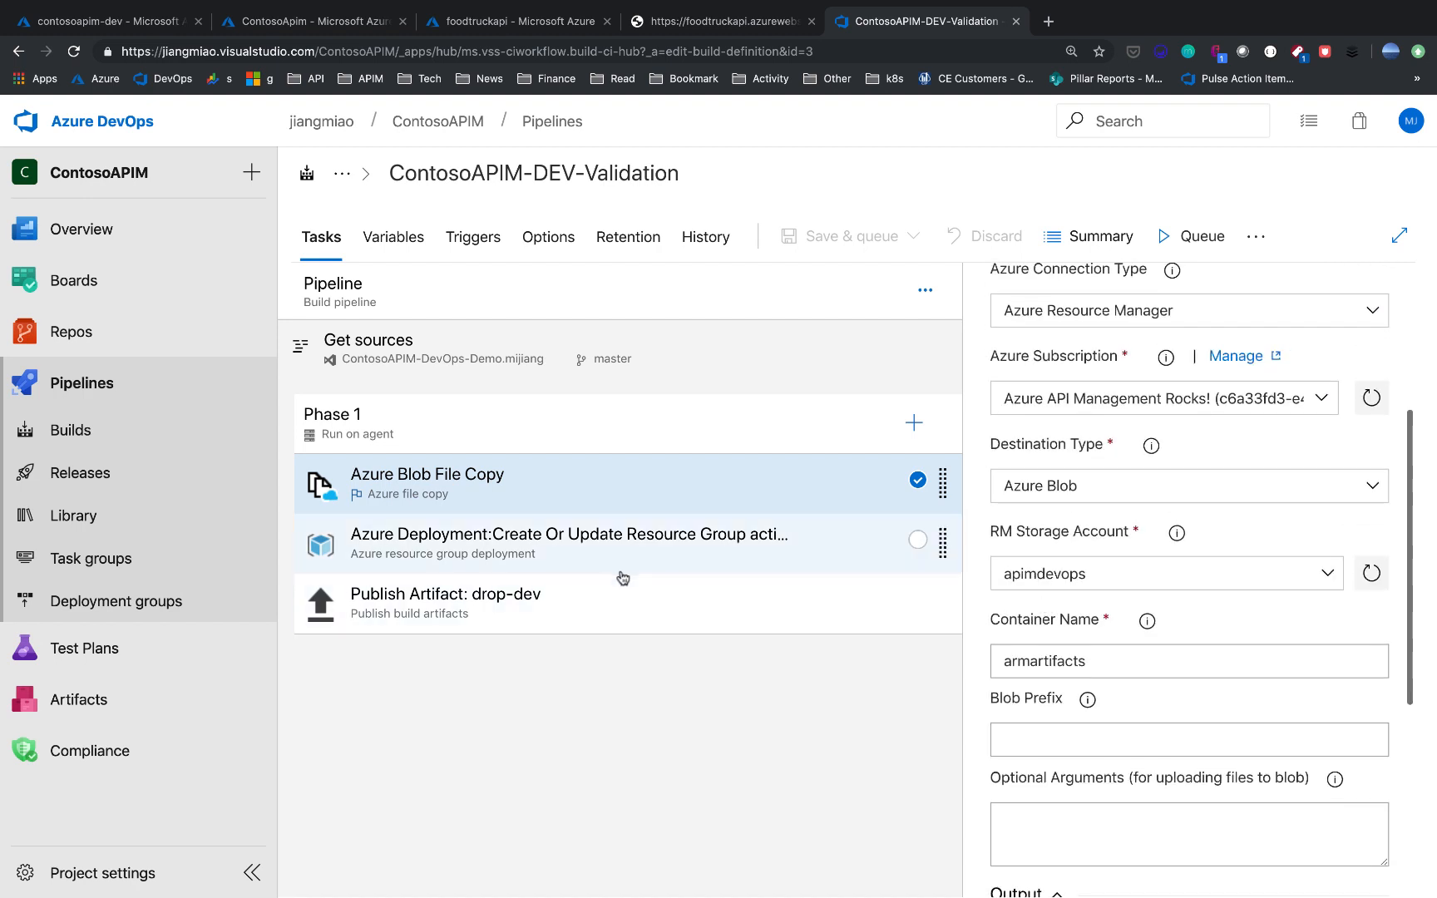
Examine the Azure Deployment task's template files and deployment mode options, and the settings of the Publish Artifact: drop-dev task.
left_click(626, 545)
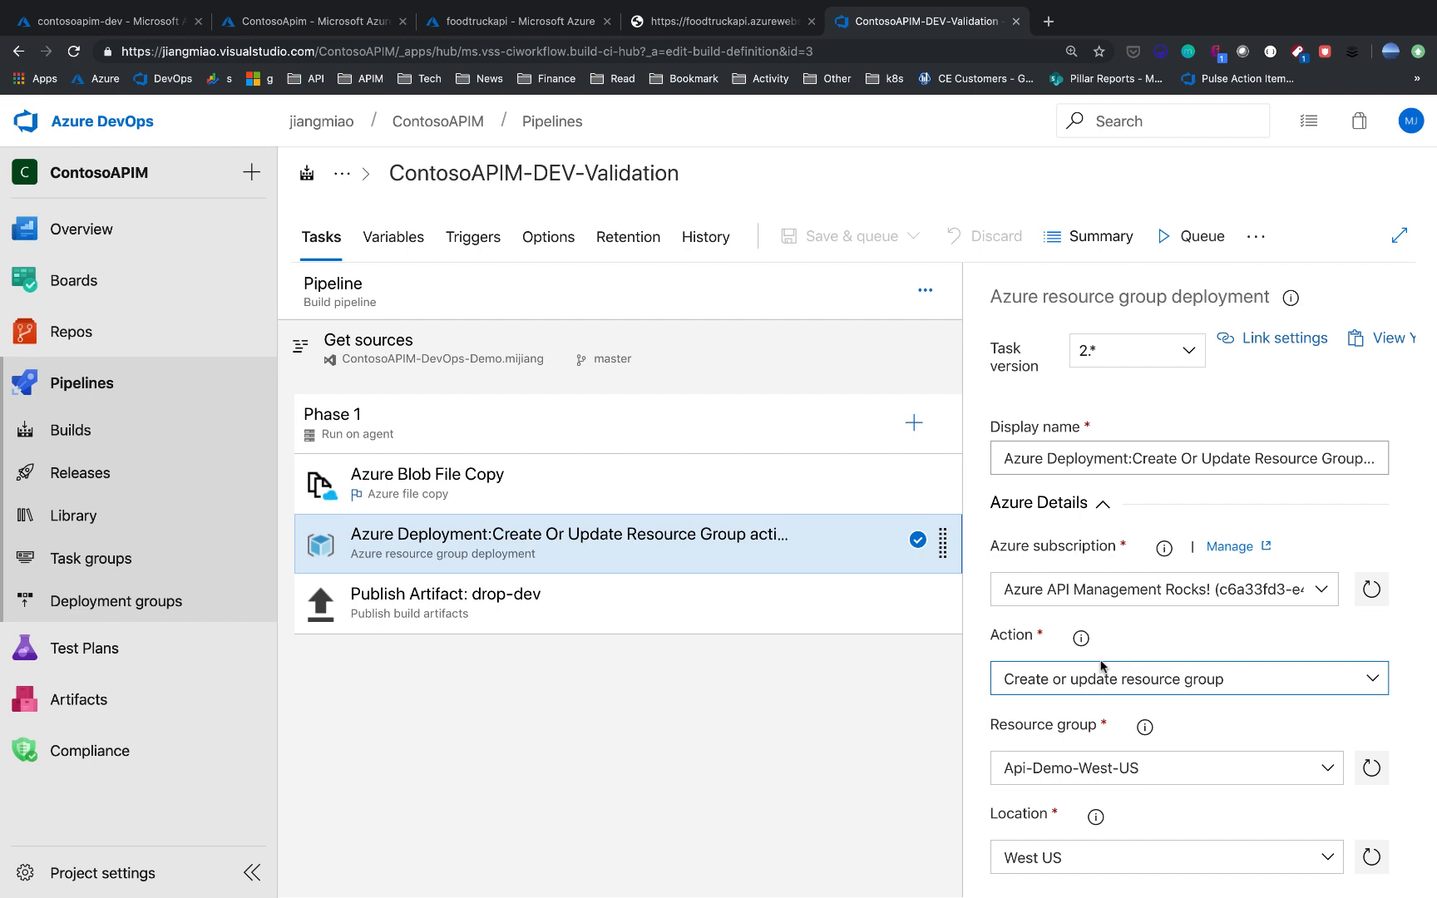
scroll(1100, 665, "down", 7)
scroll(1106, 622, "up", 1)
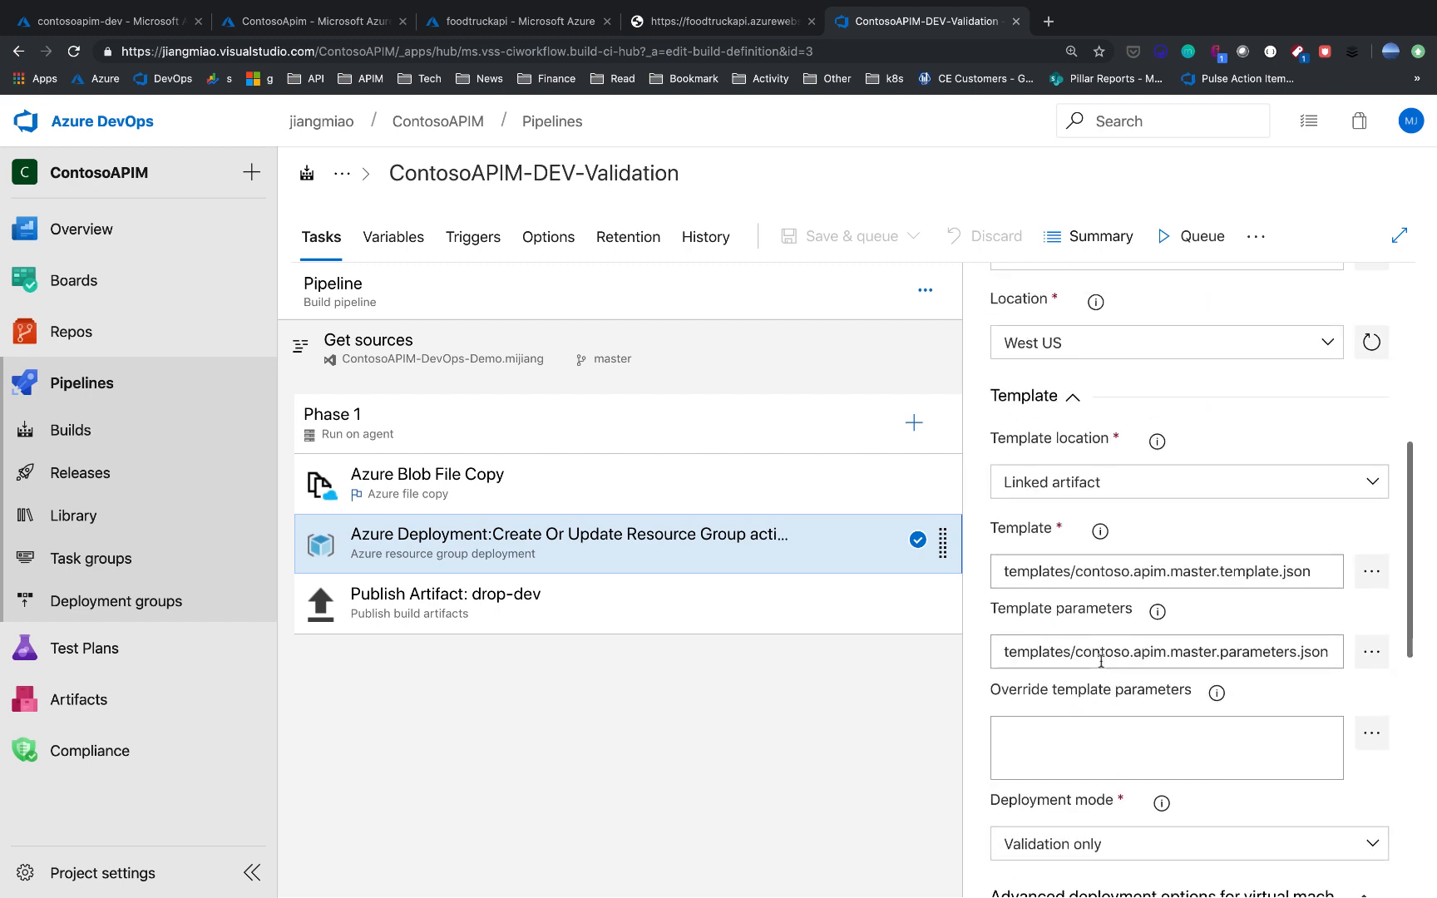
scroll(1106, 623, "down", 3)
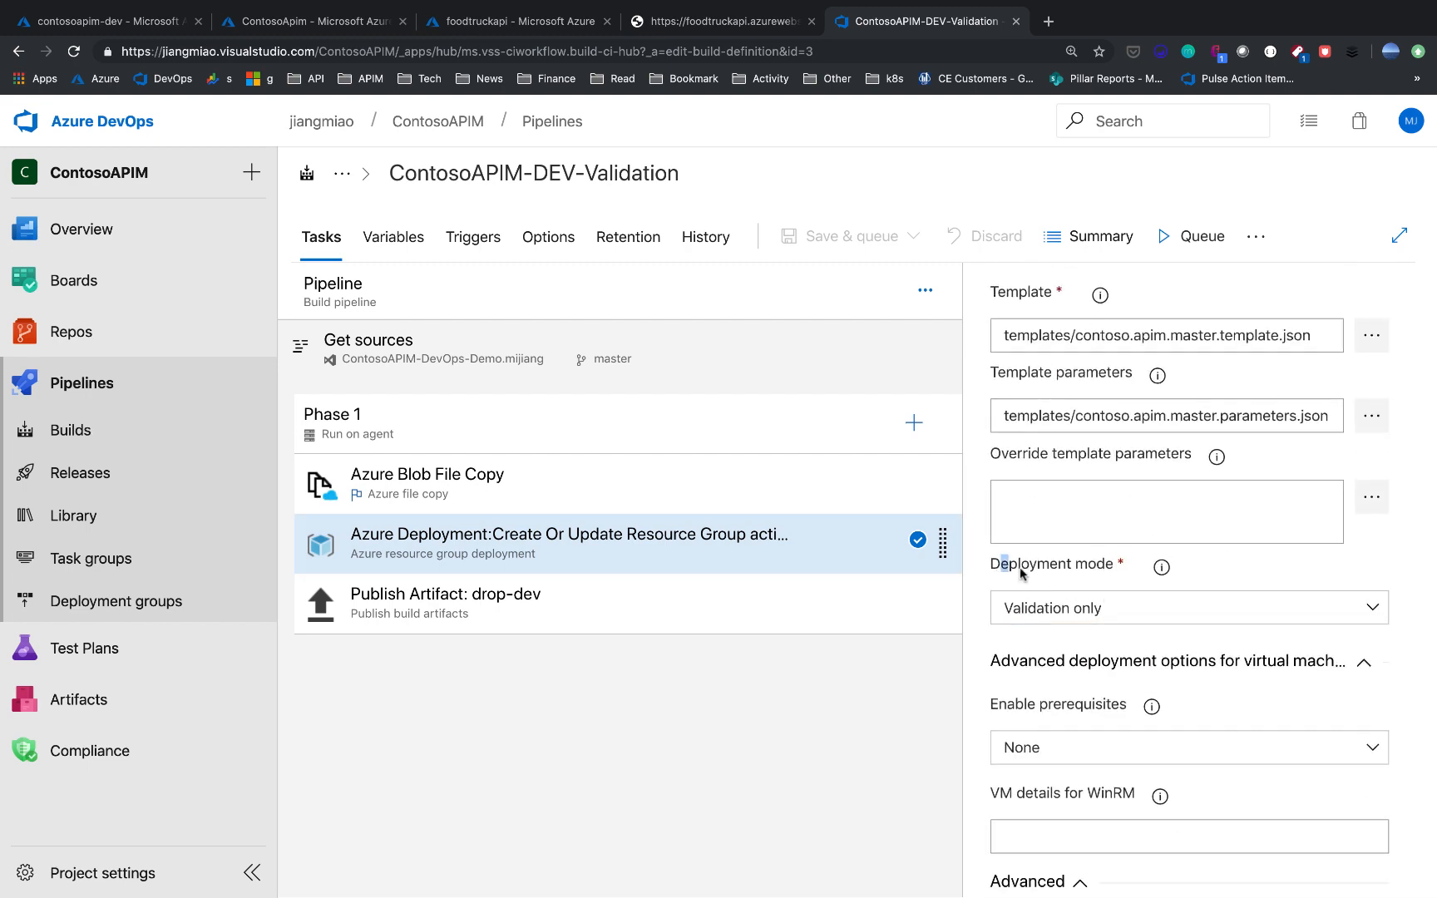
left_click_drag(1001, 563, 1124, 571)
left_click(1095, 605)
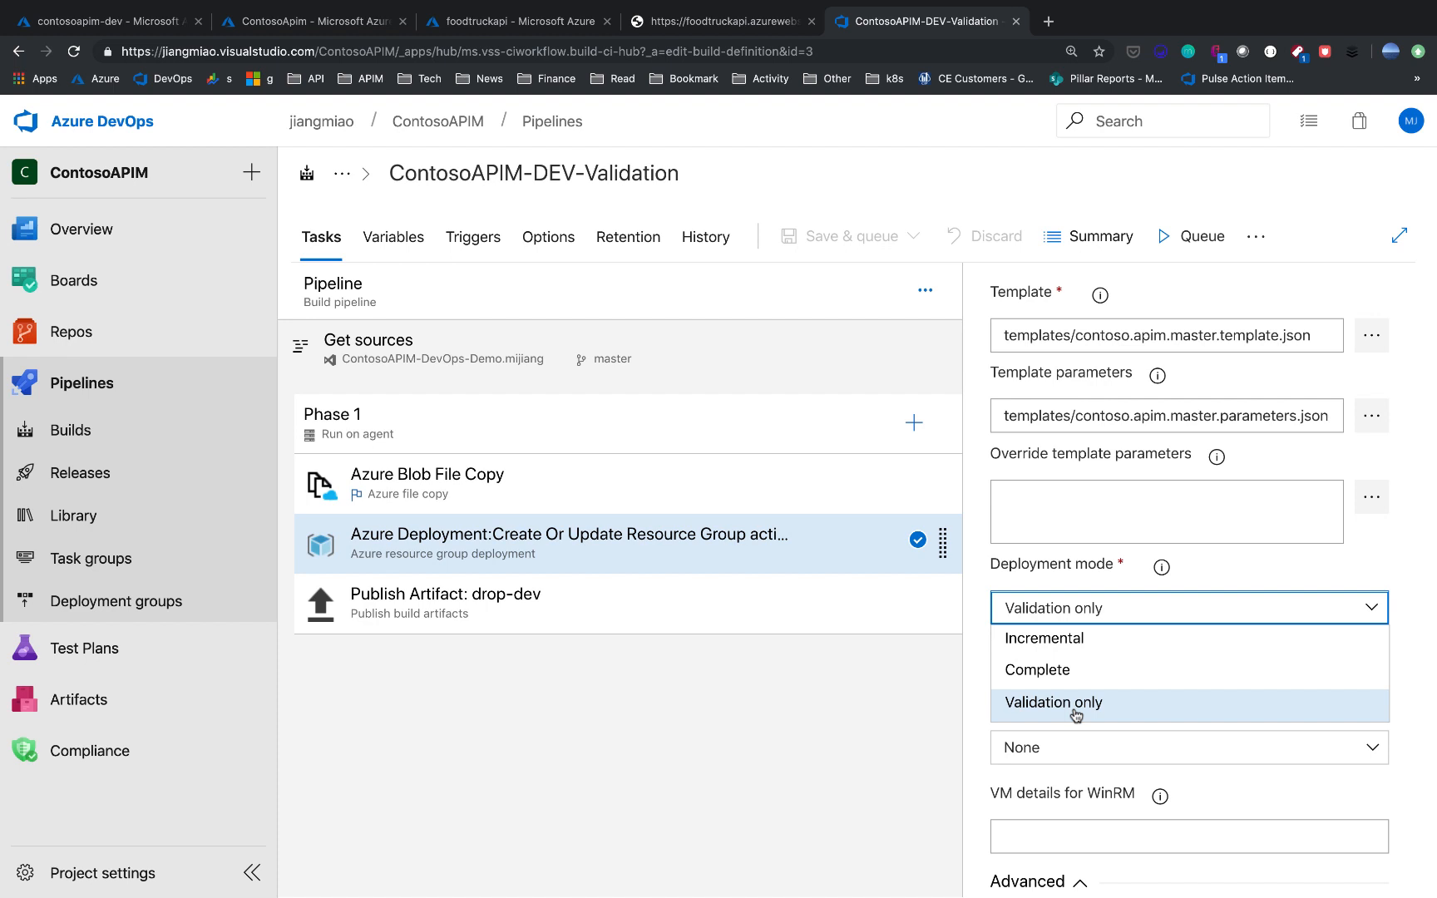
left_click(852, 809)
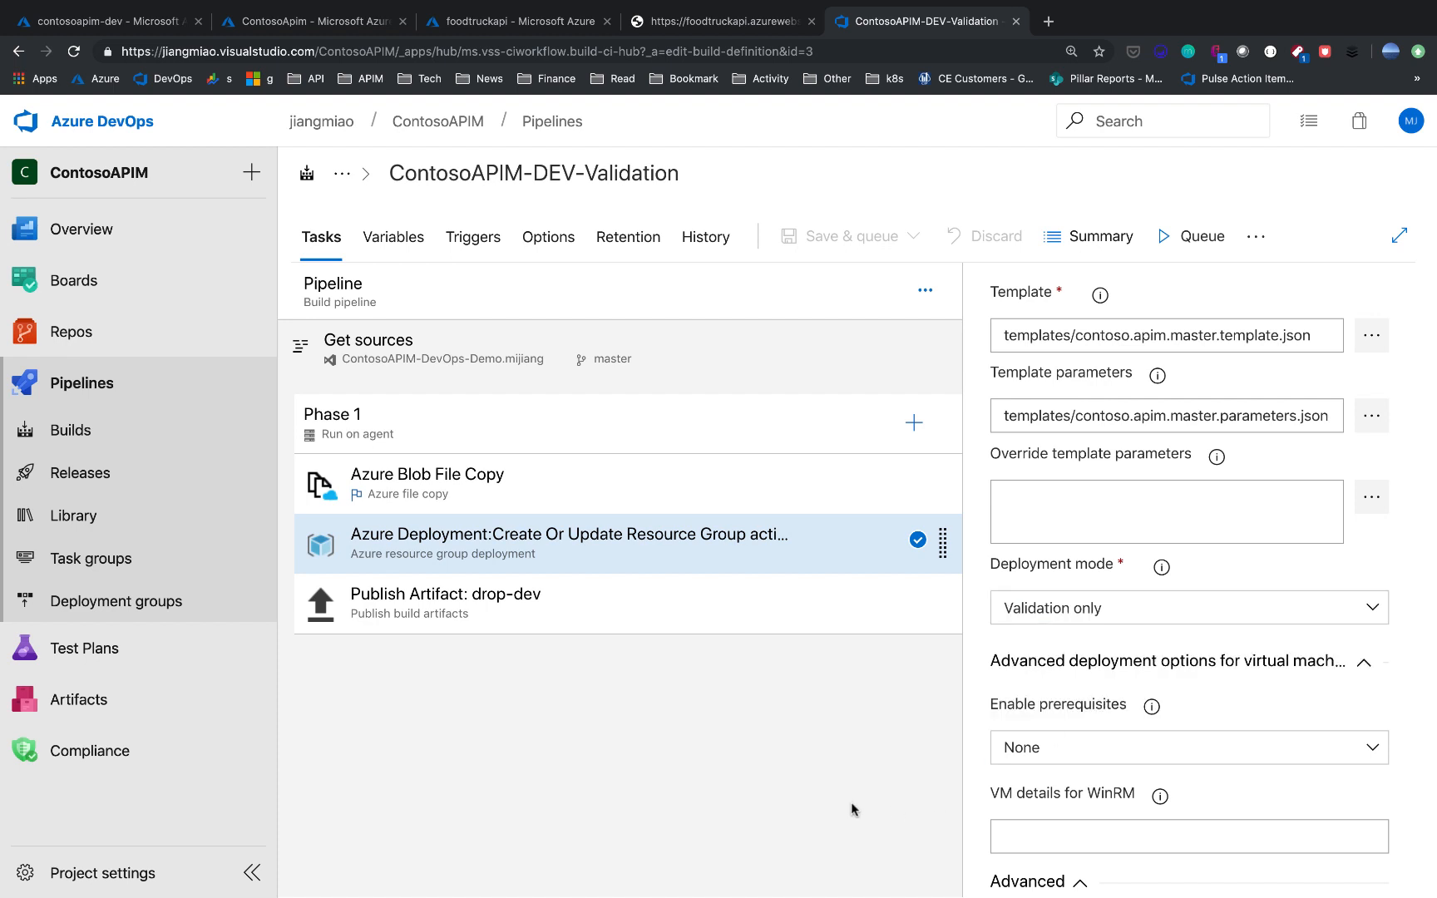
left_click(572, 621)
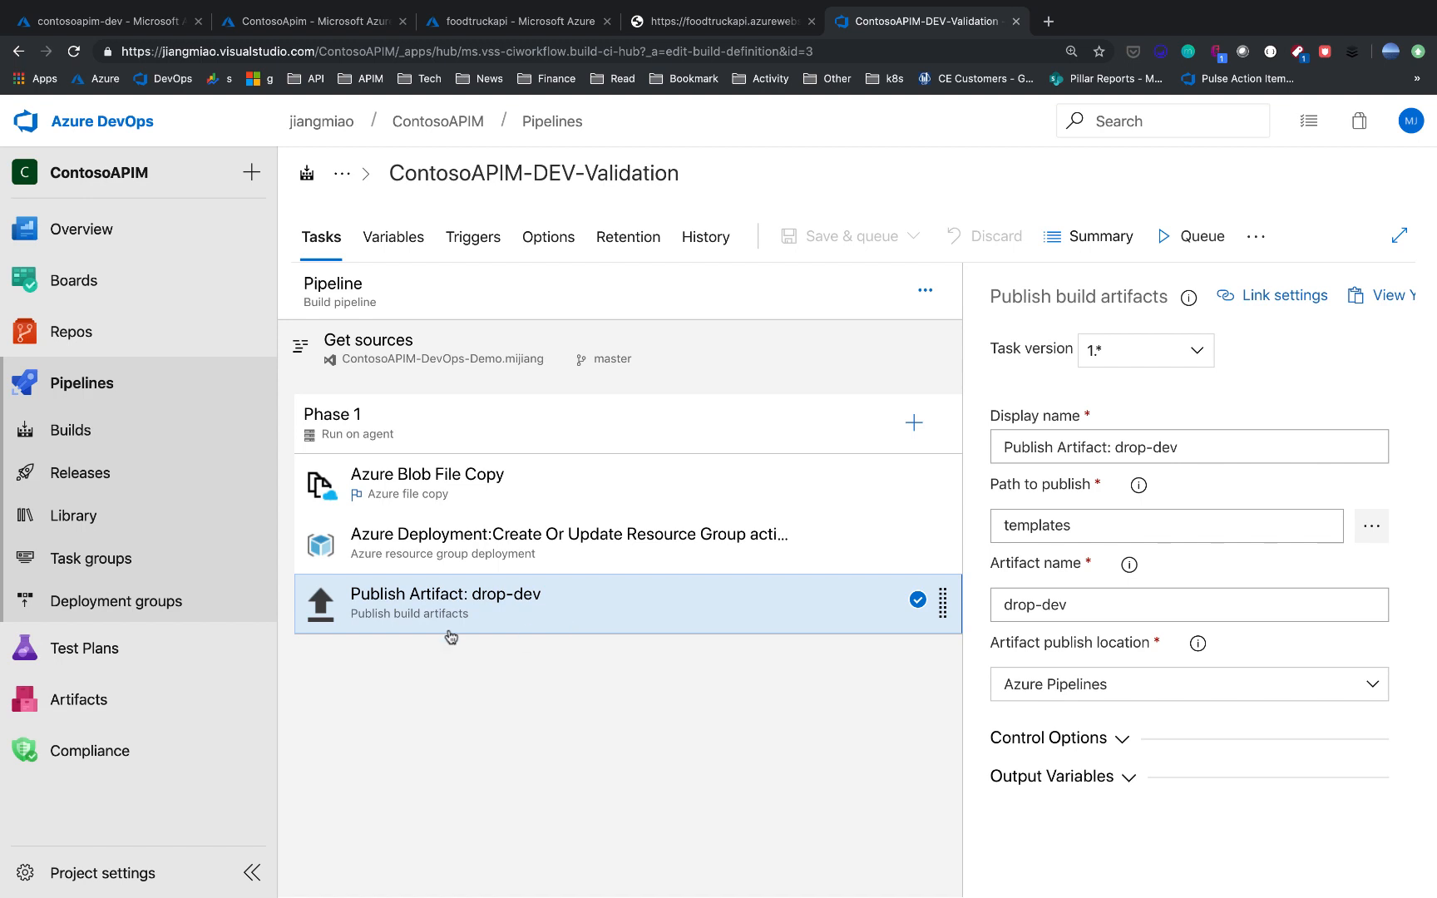
Open the ContosoAPIM DEV Release pipeline's Development stage and examine its Azure Deployment task's template paths, parameter override and deployment mode.
left_click(97, 473)
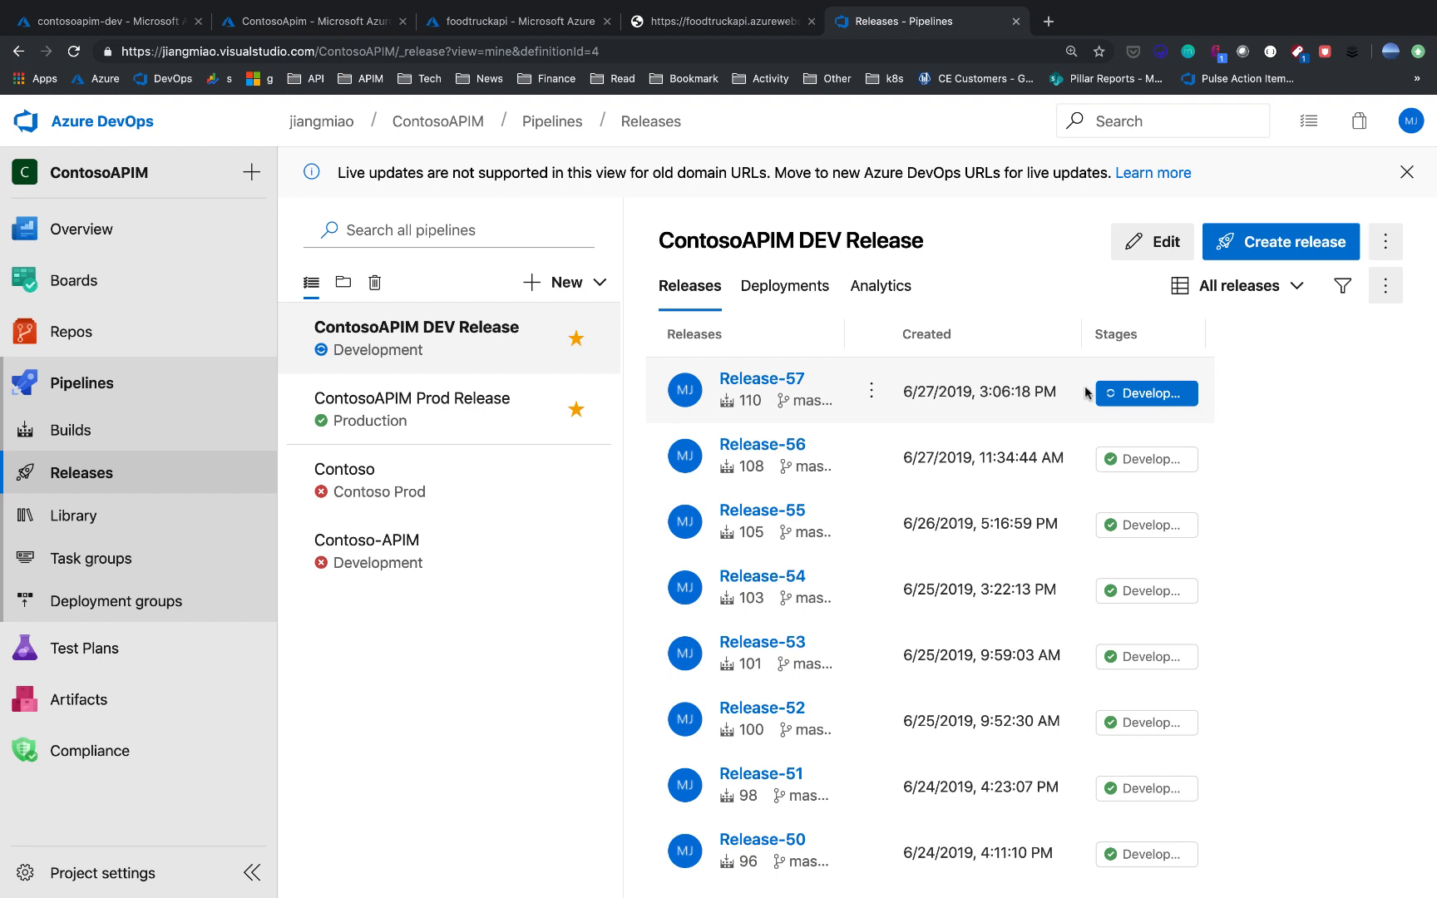
left_click(1153, 244)
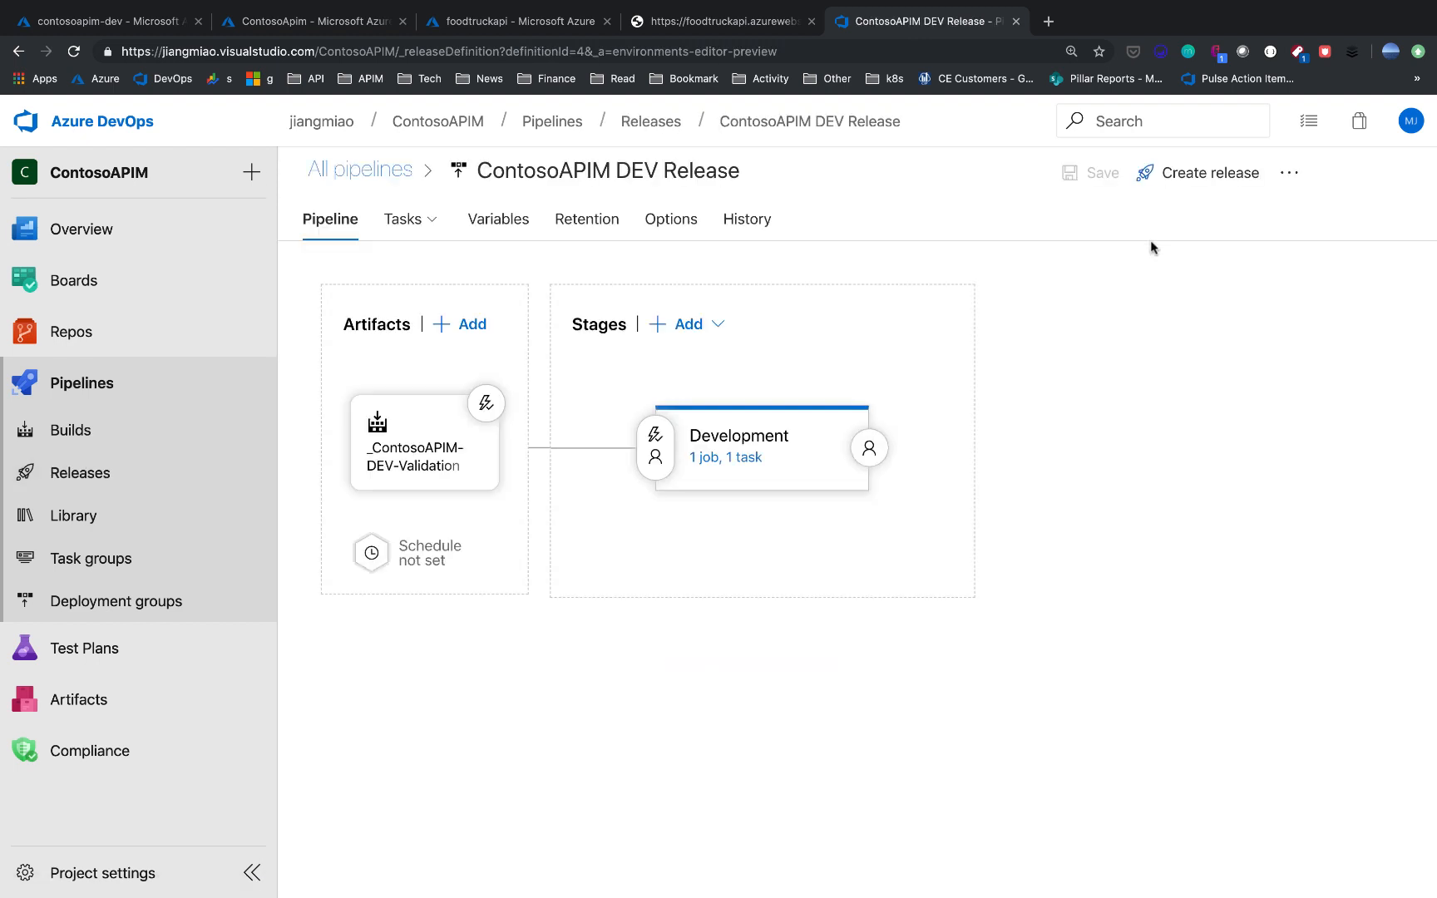
left_click(722, 458)
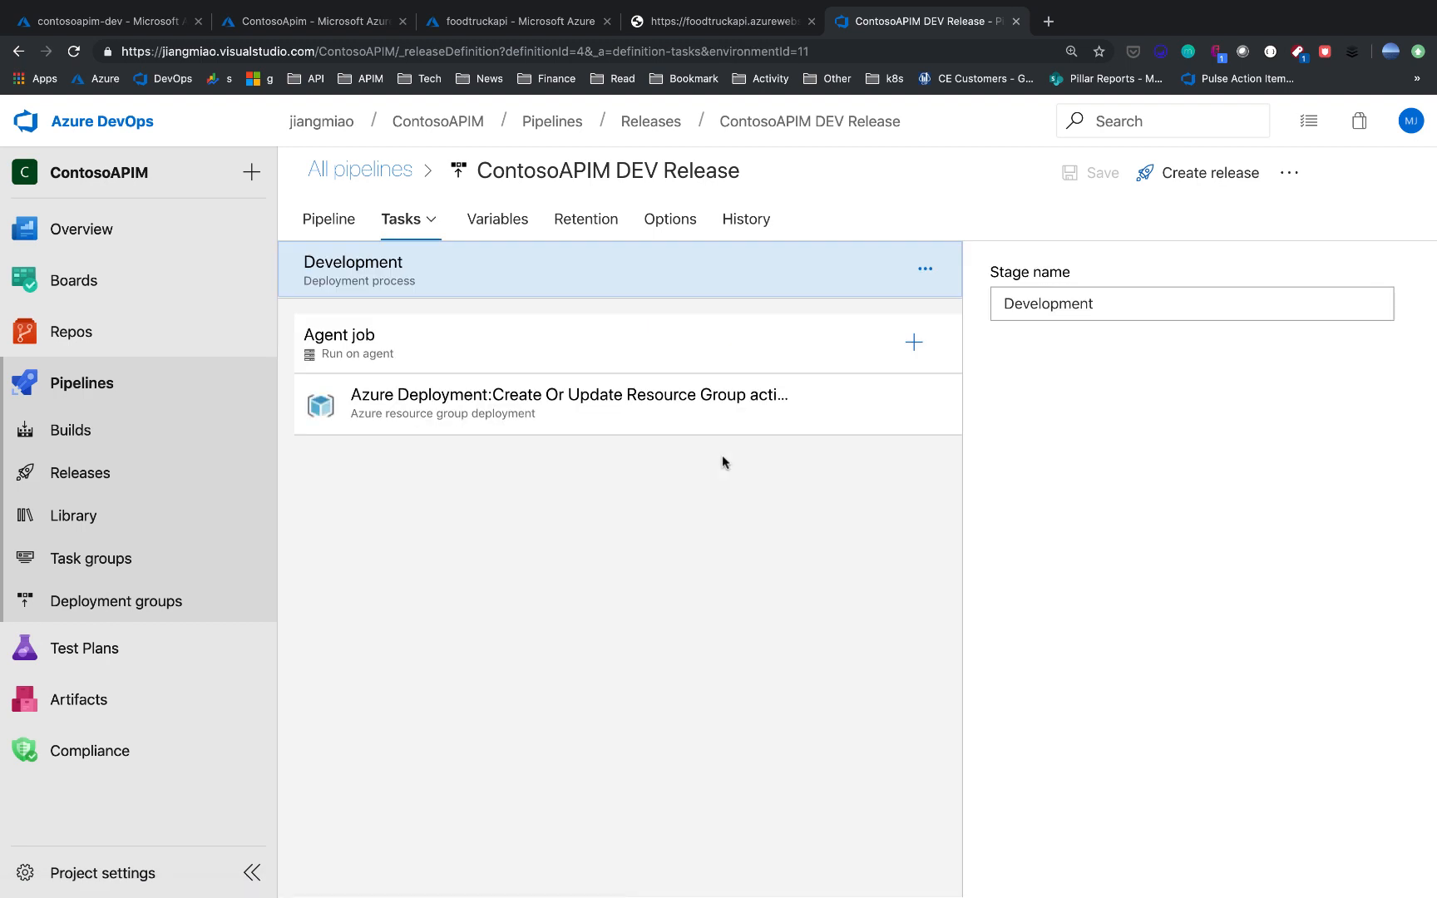
left_click(683, 414)
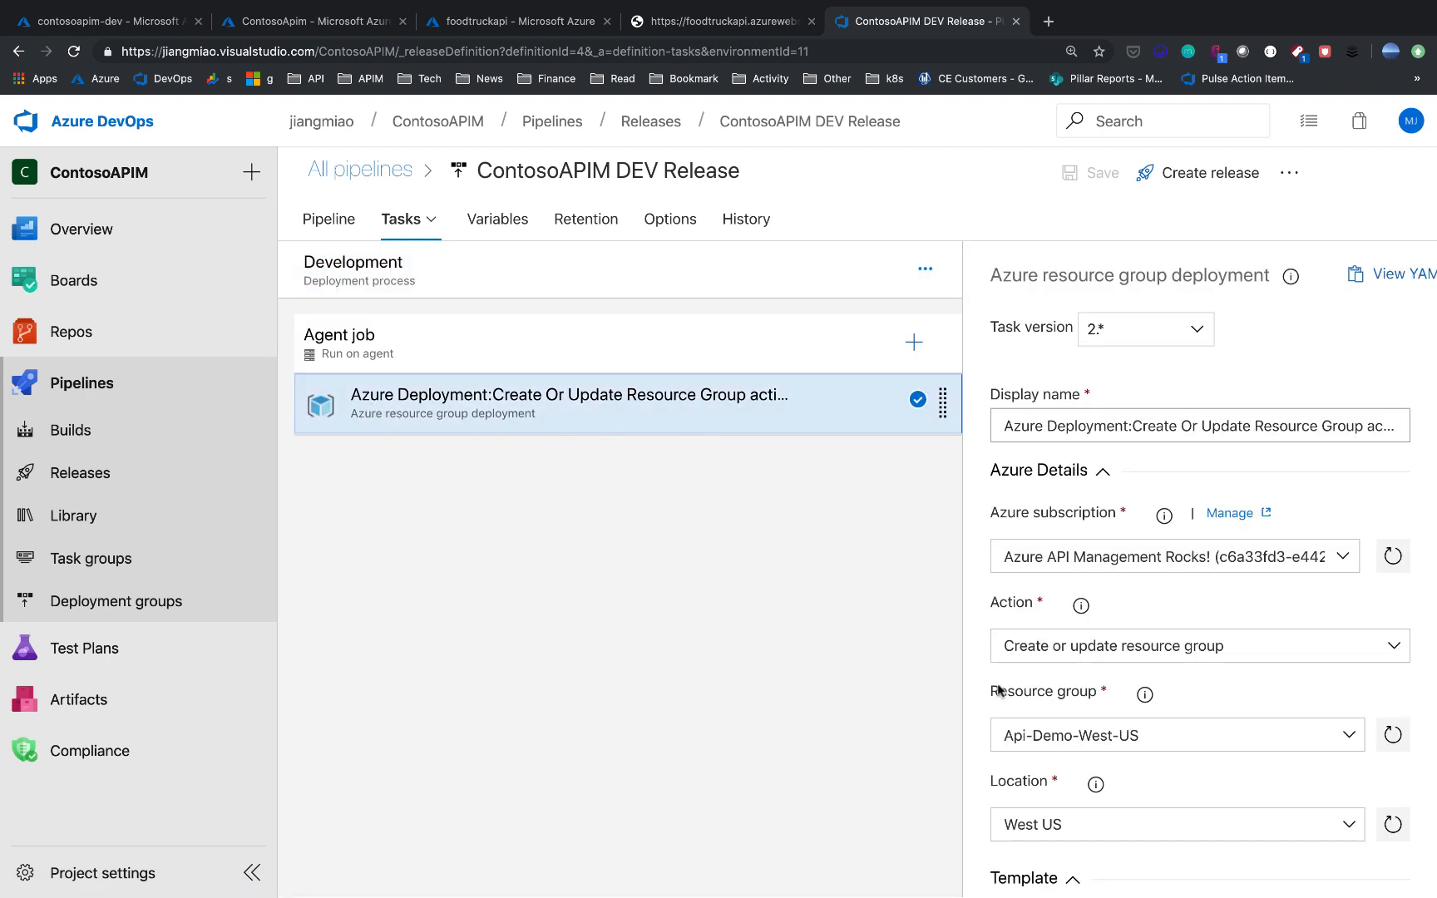
scroll(997, 685, "down", 5)
scroll(998, 685, "down", 7)
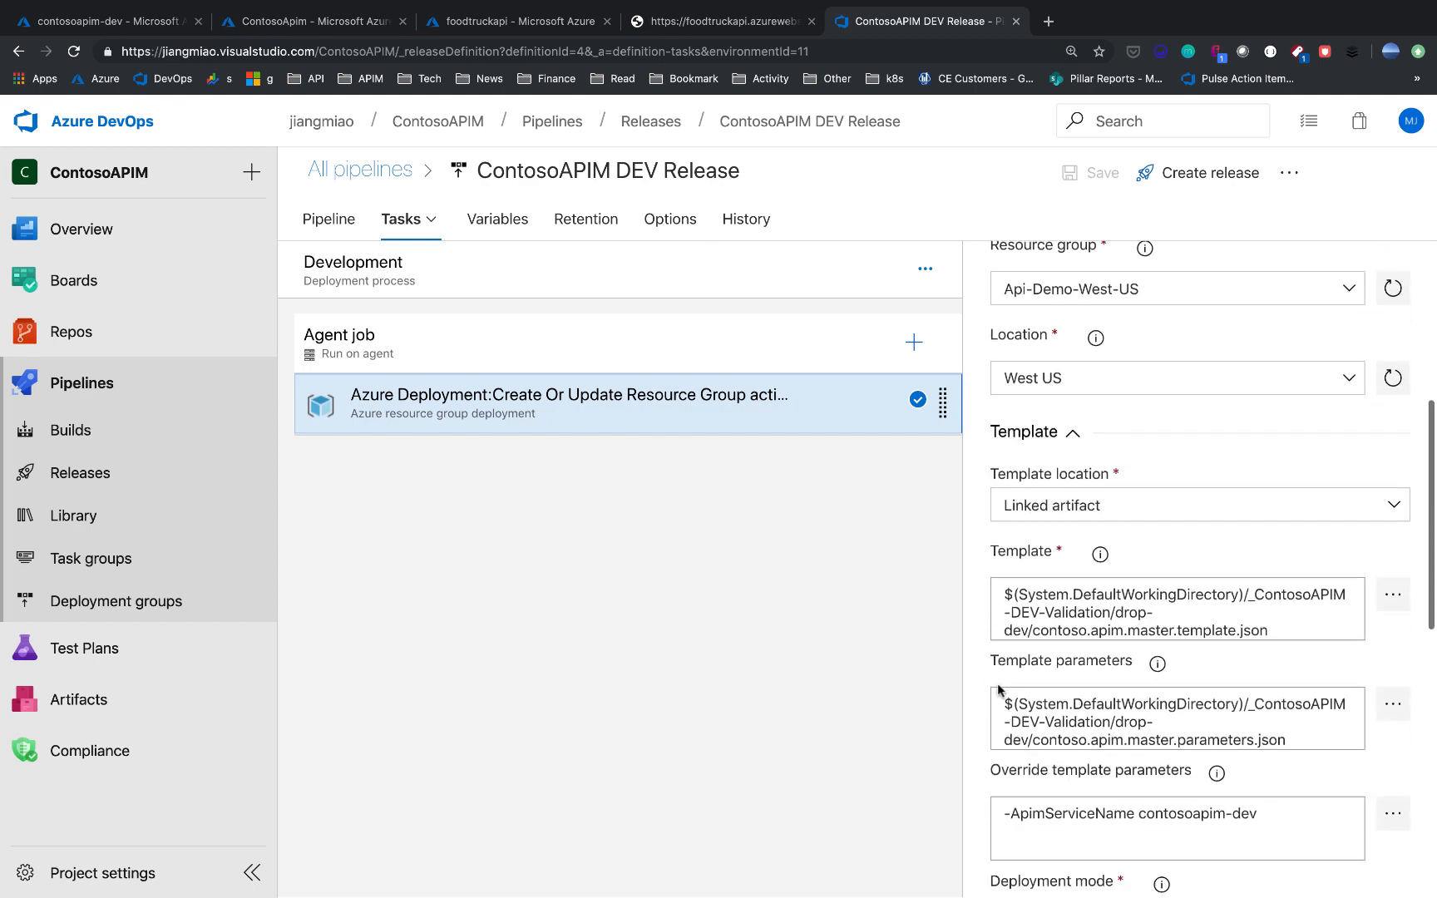
left_click_drag(1001, 574, 1113, 574)
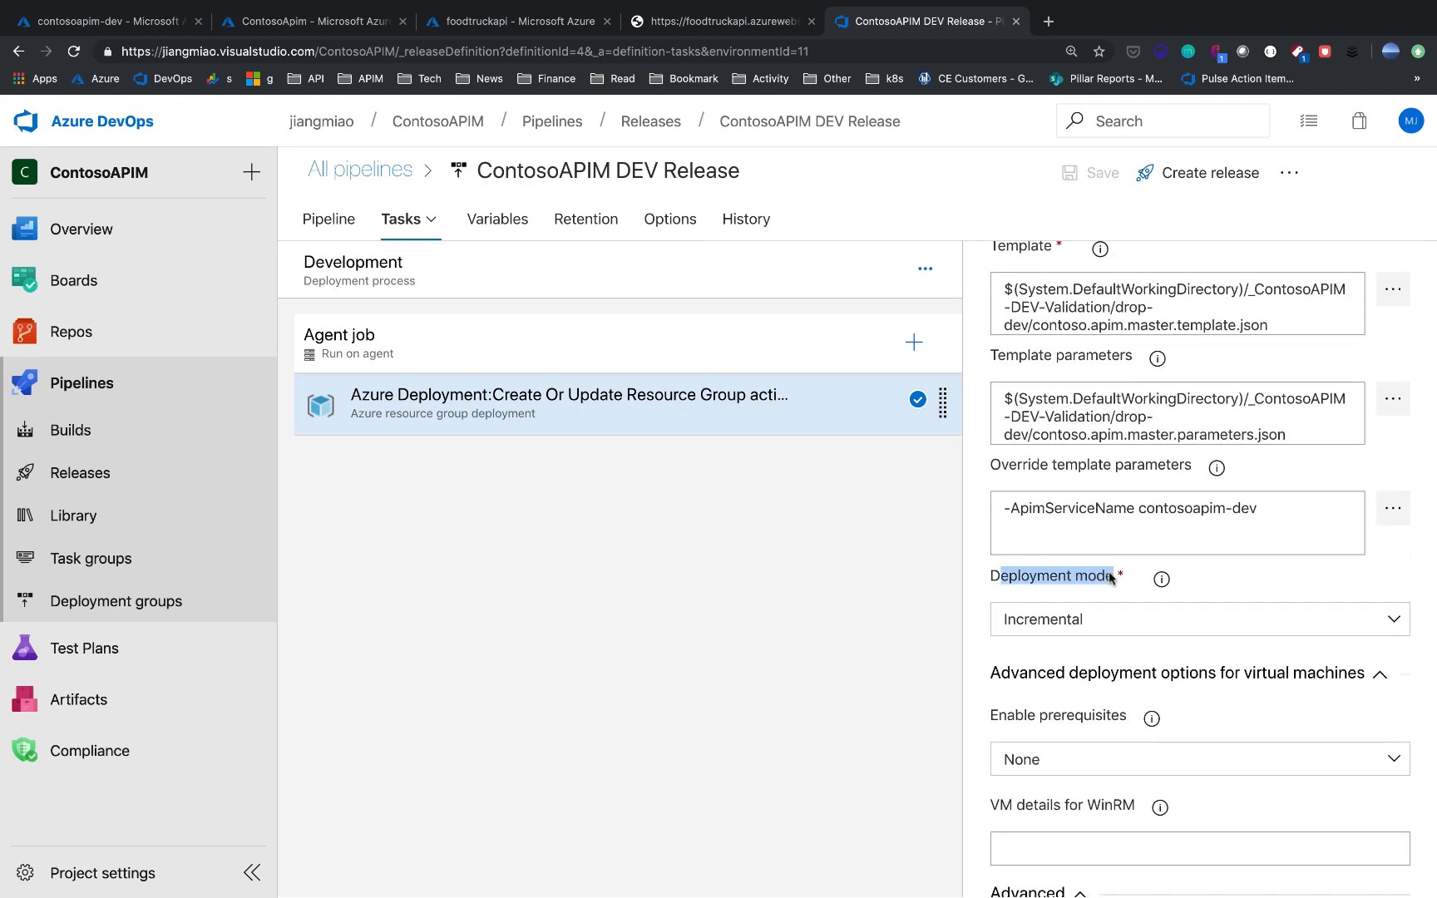
Examine the Azure Deployment task's deployment mode options, action, resource group, location and linked template paths.
left_click(1091, 620)
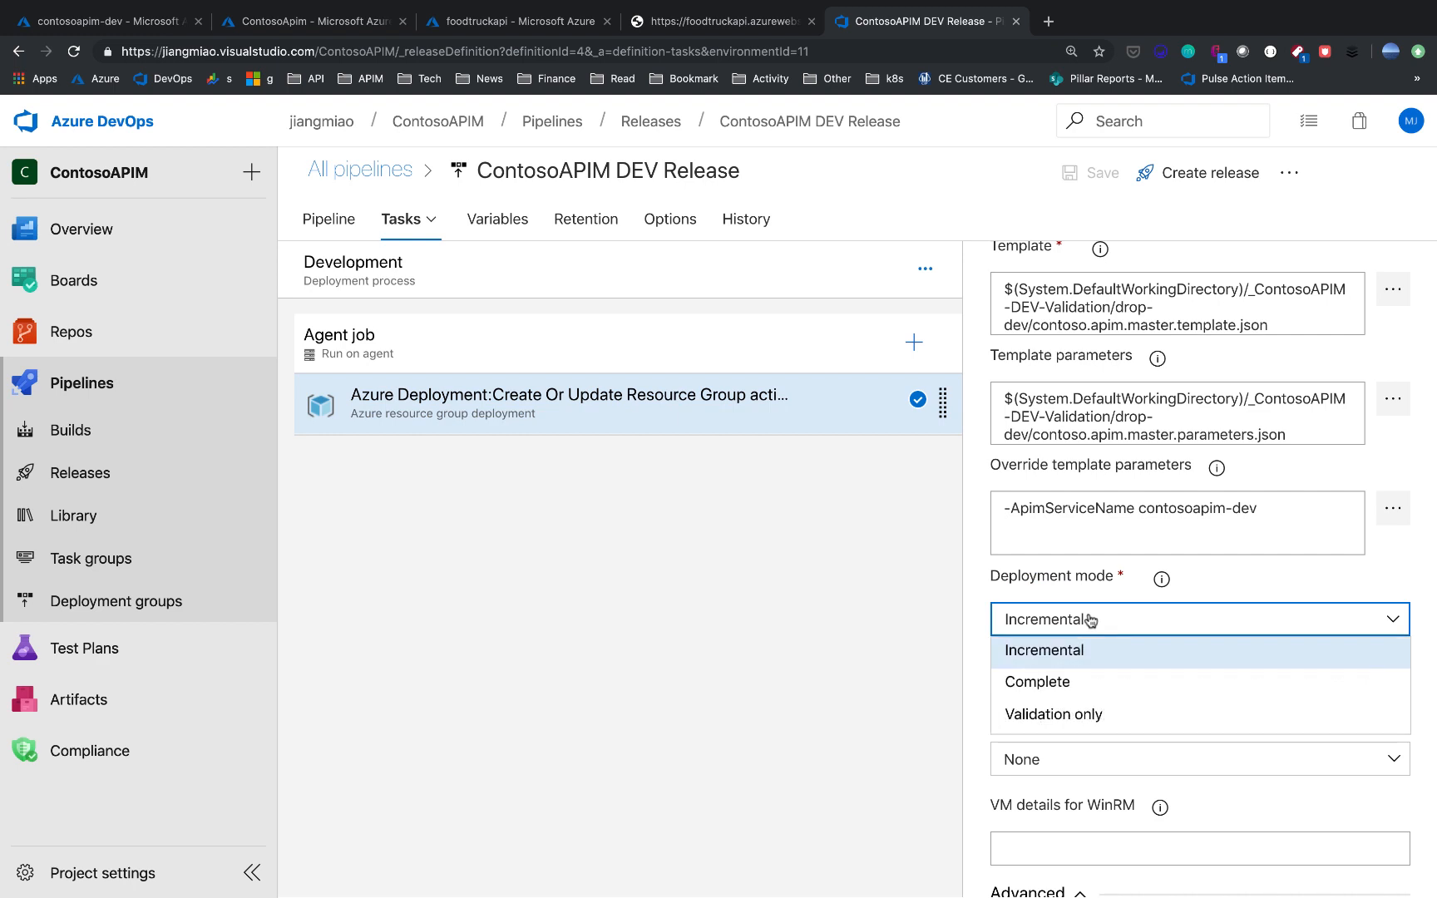
left_click(886, 608)
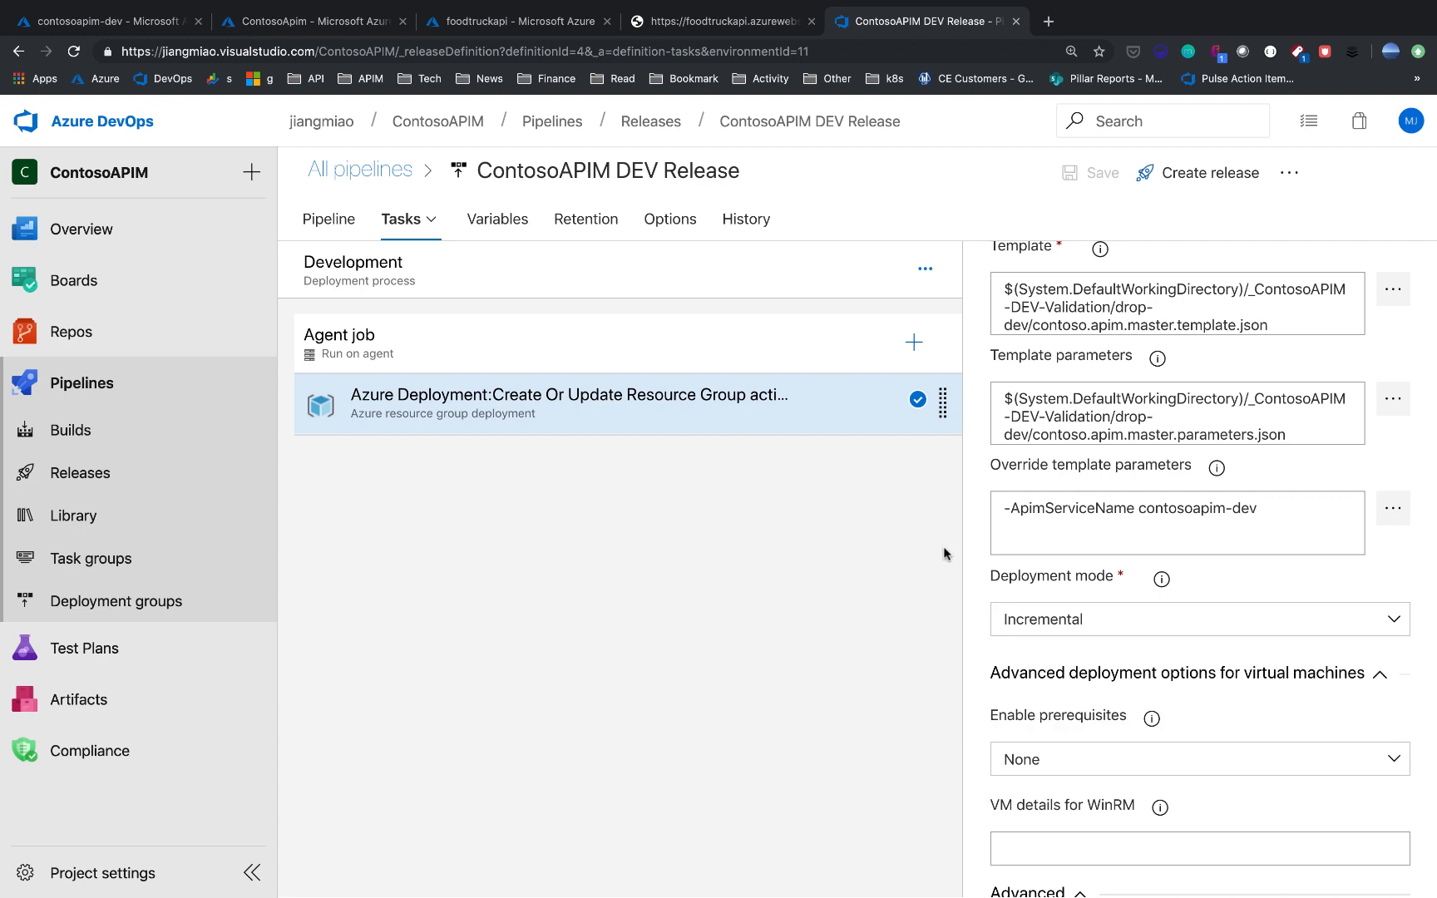
scroll(1048, 494, "up", 8)
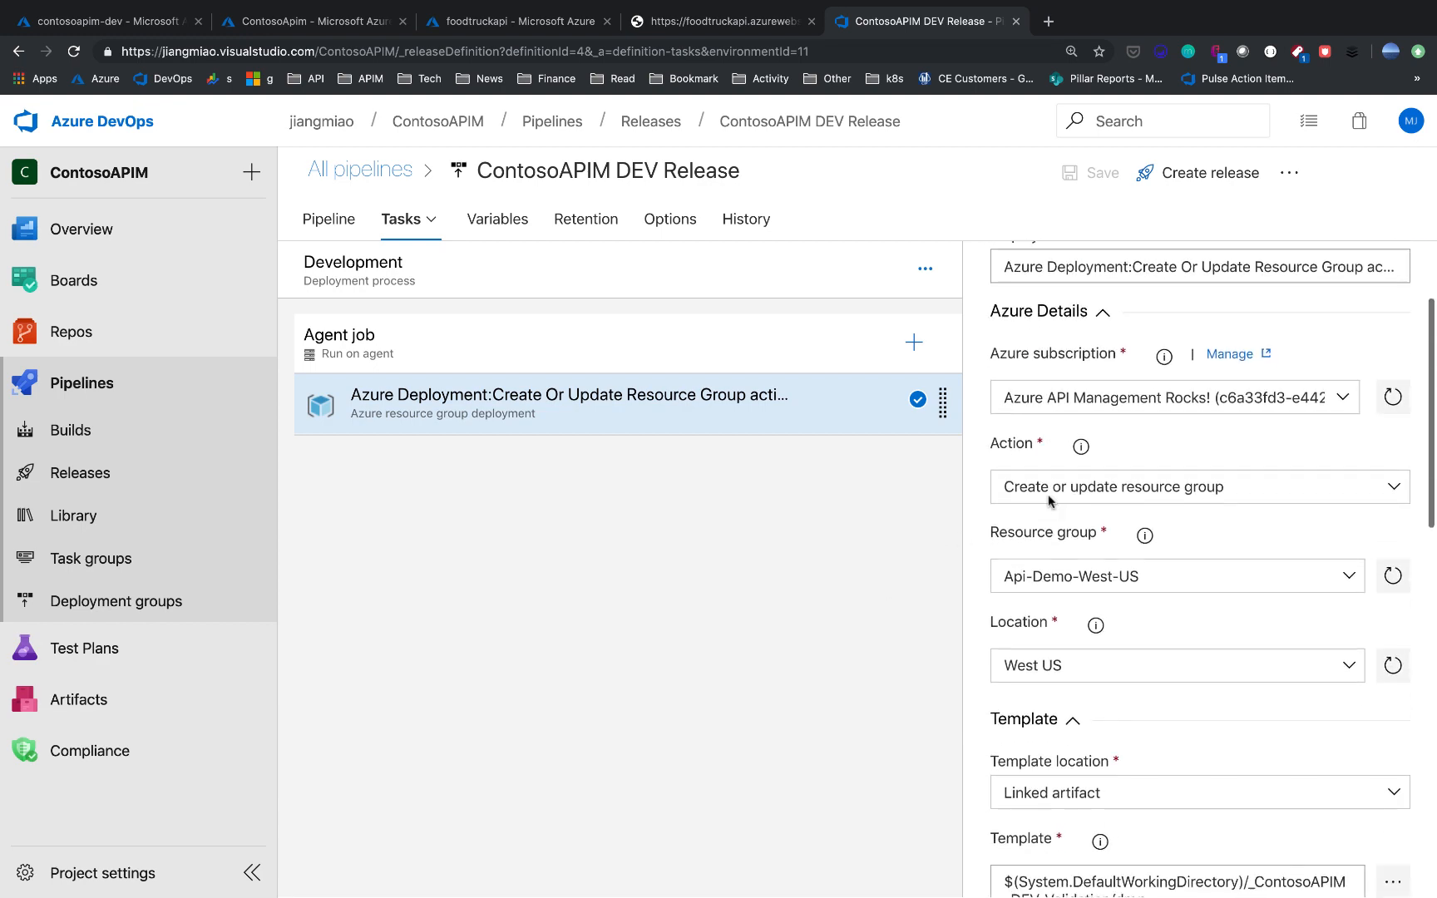
scroll(1048, 494, "down", 4)
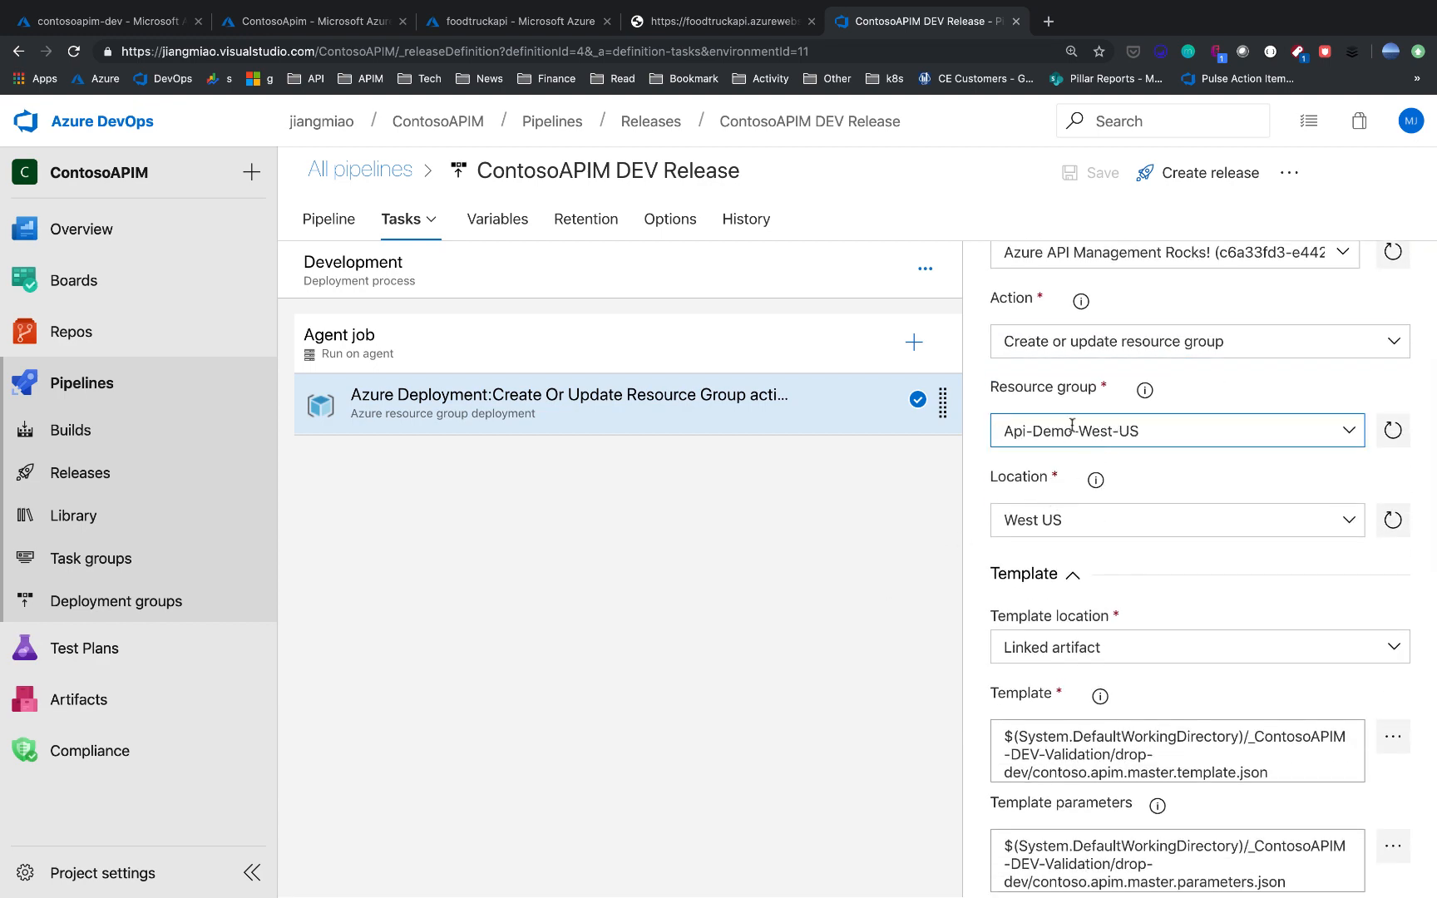
scroll(1085, 445, "down", 1)
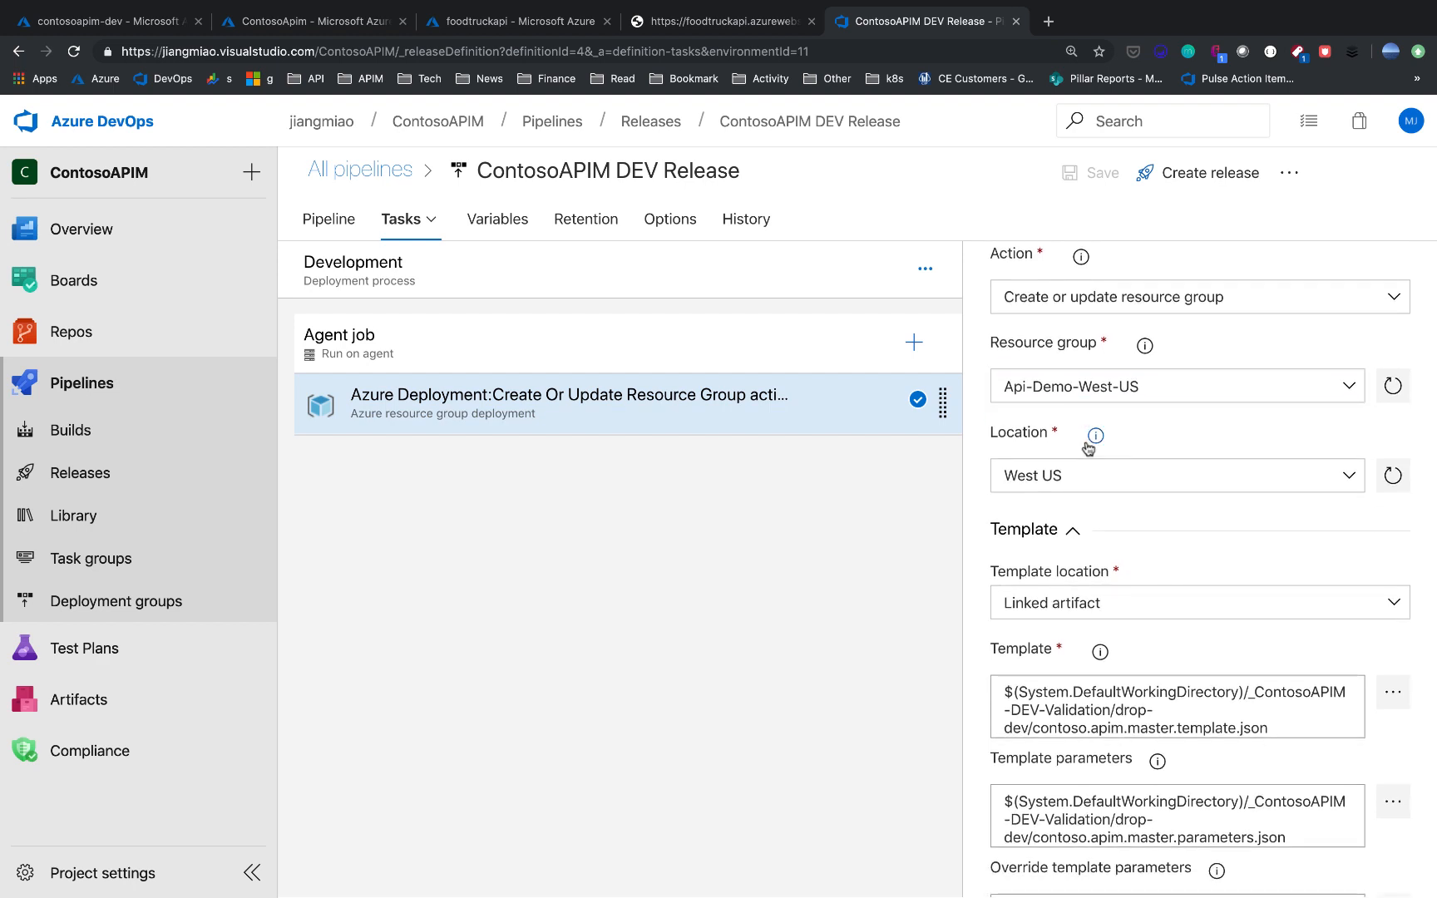
scroll(1088, 447, "down", 5)
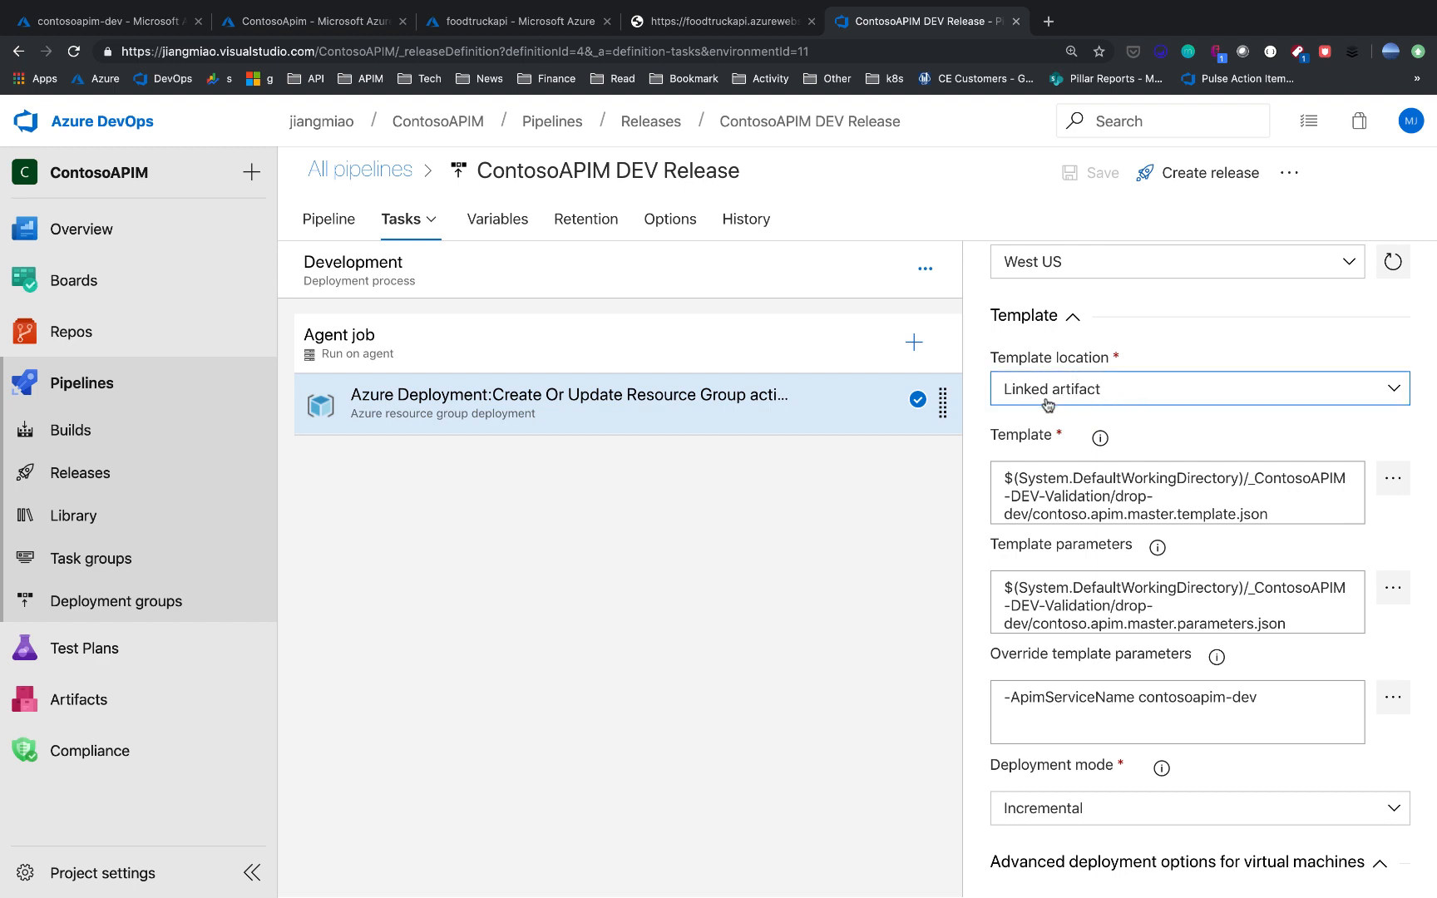
scroll(1096, 408, "down", 3)
scroll(1096, 407, "down", 1)
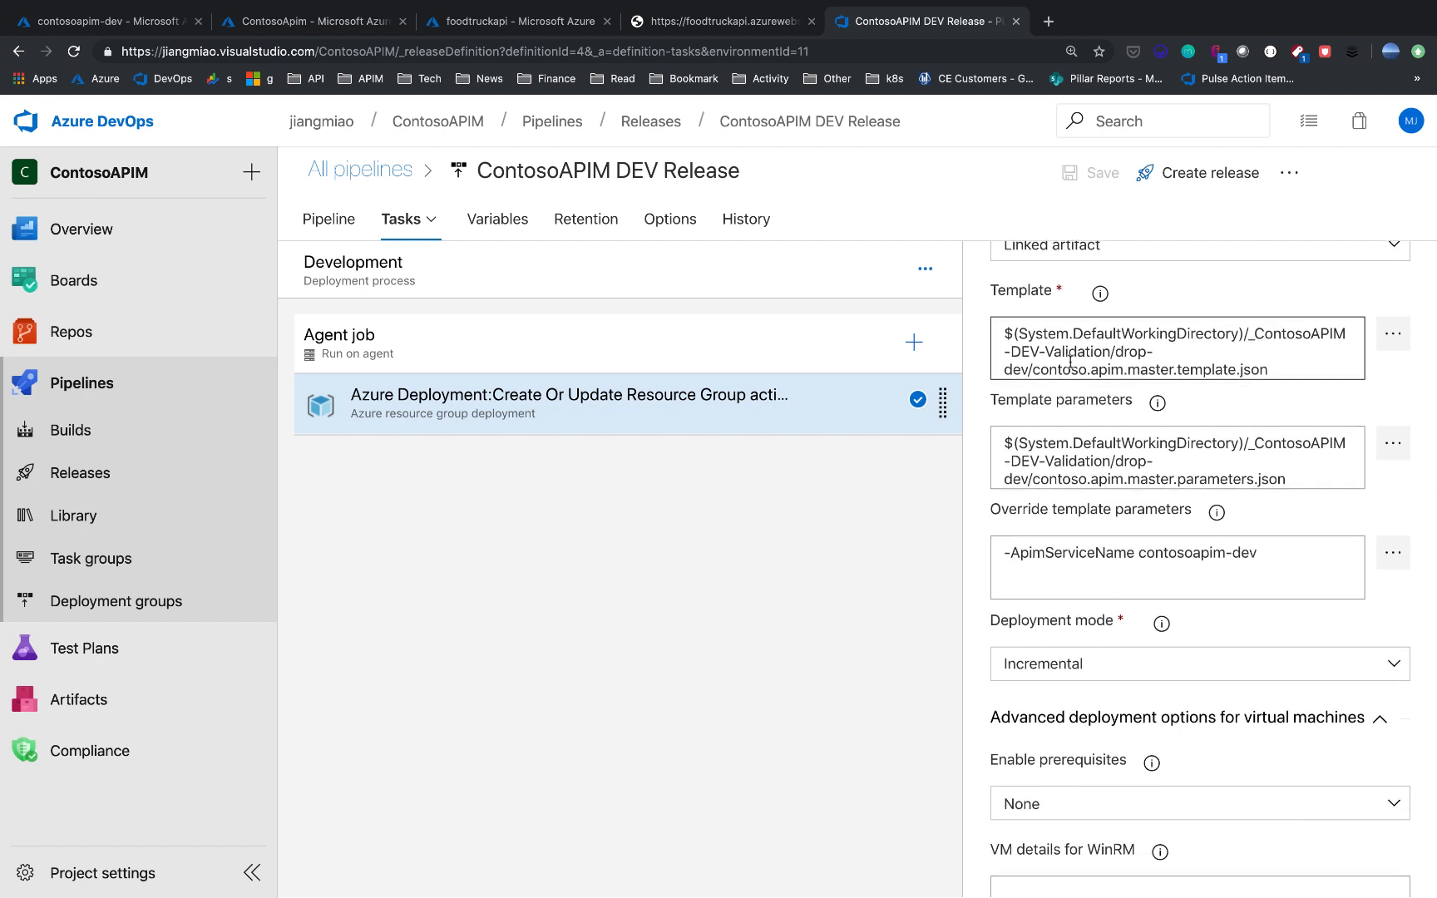
scroll(1138, 403, "down", 2)
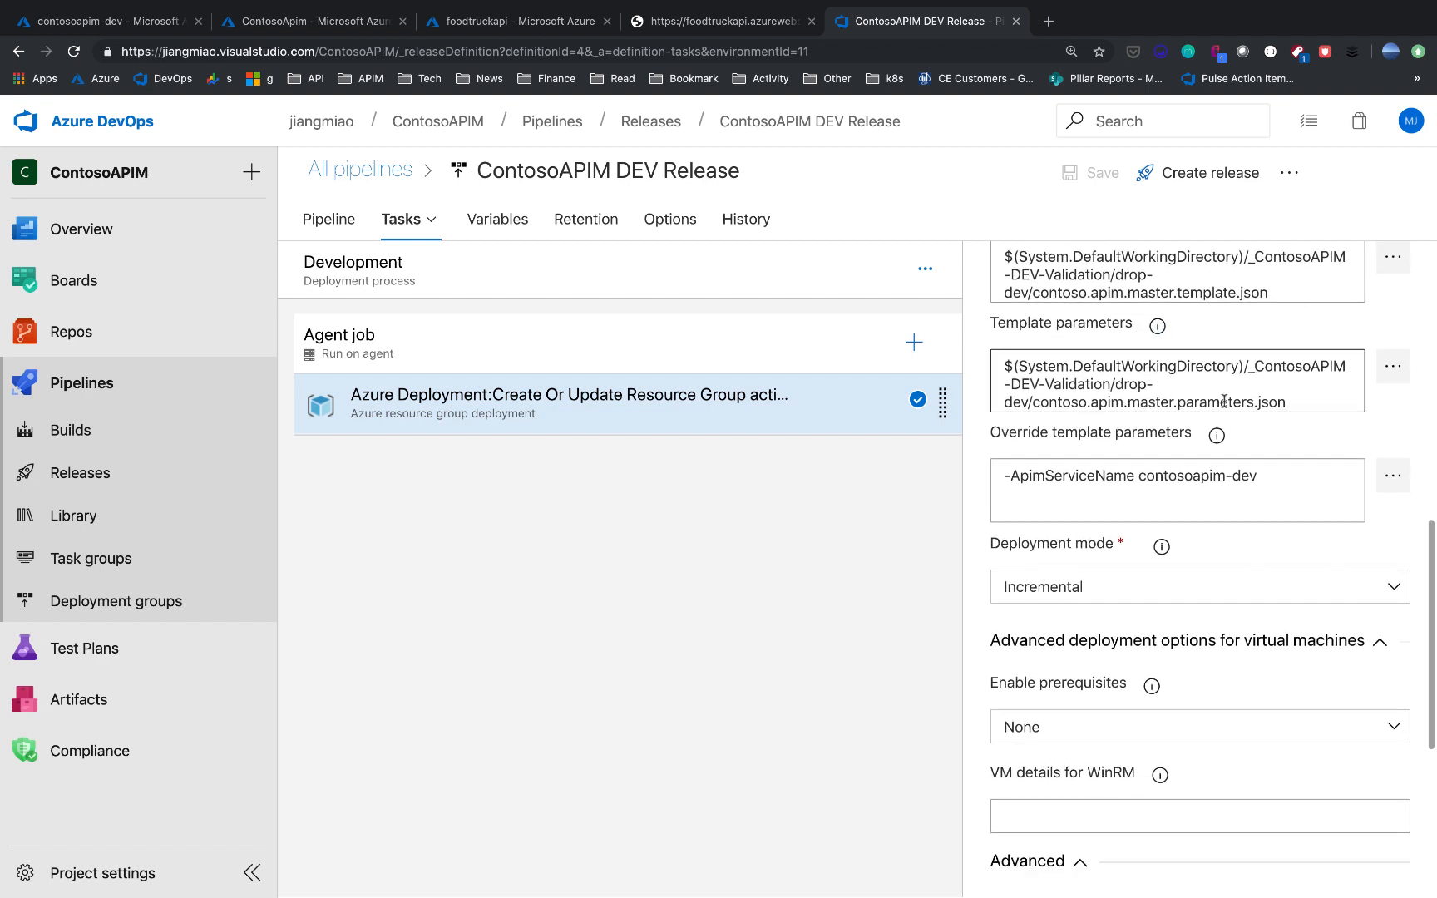
Examine the ApimServiceName entry in the task's override template parameters and open the ContosoAPIM DEV Release pipeline's list of releases.
scroll(1144, 440, "down", 3)
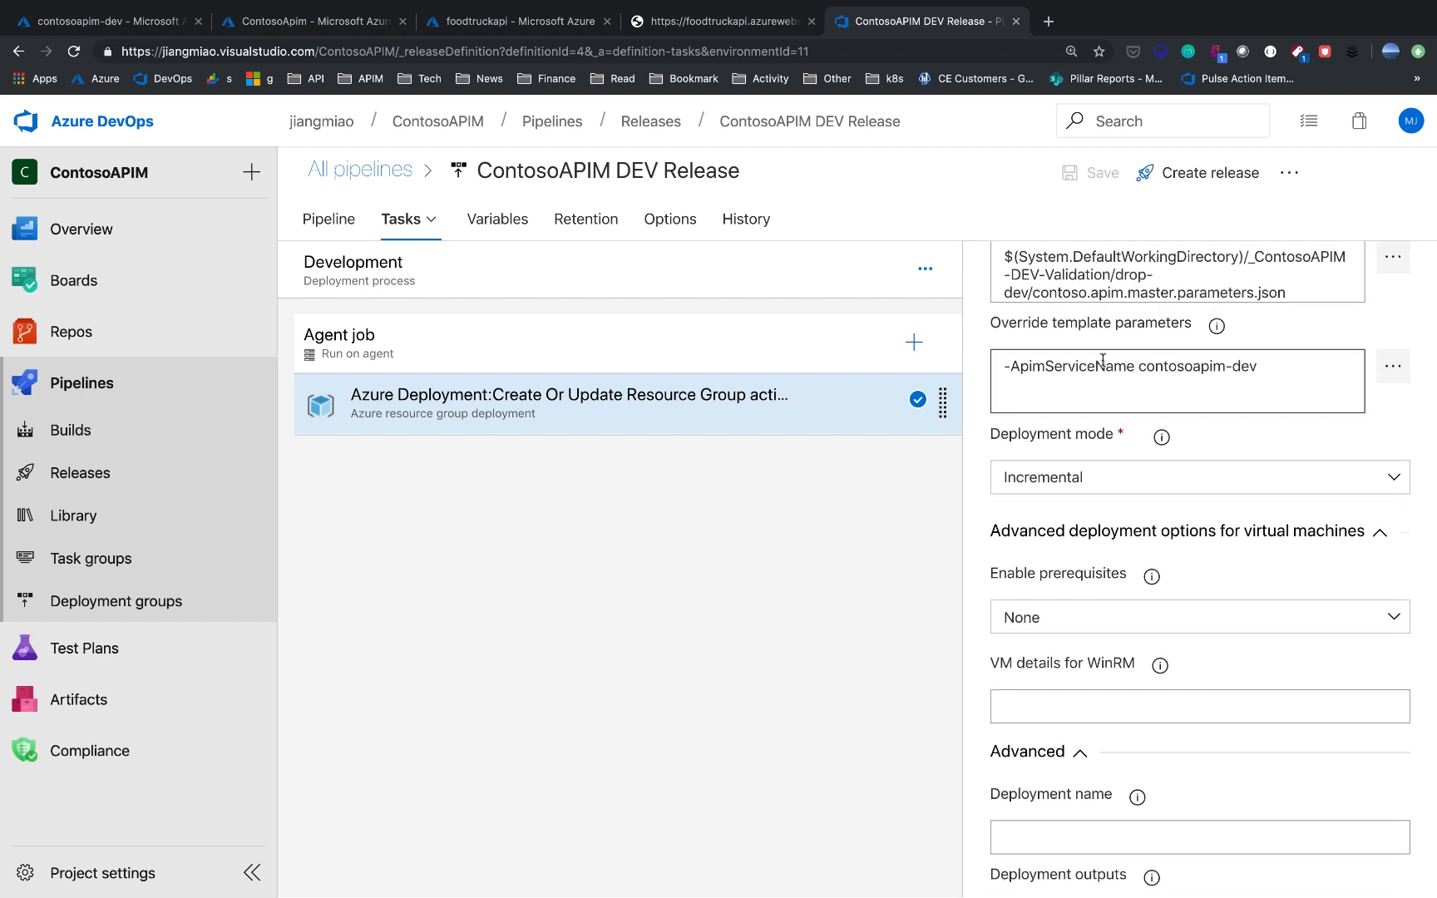
left_click(1139, 370)
double_click(1082, 370)
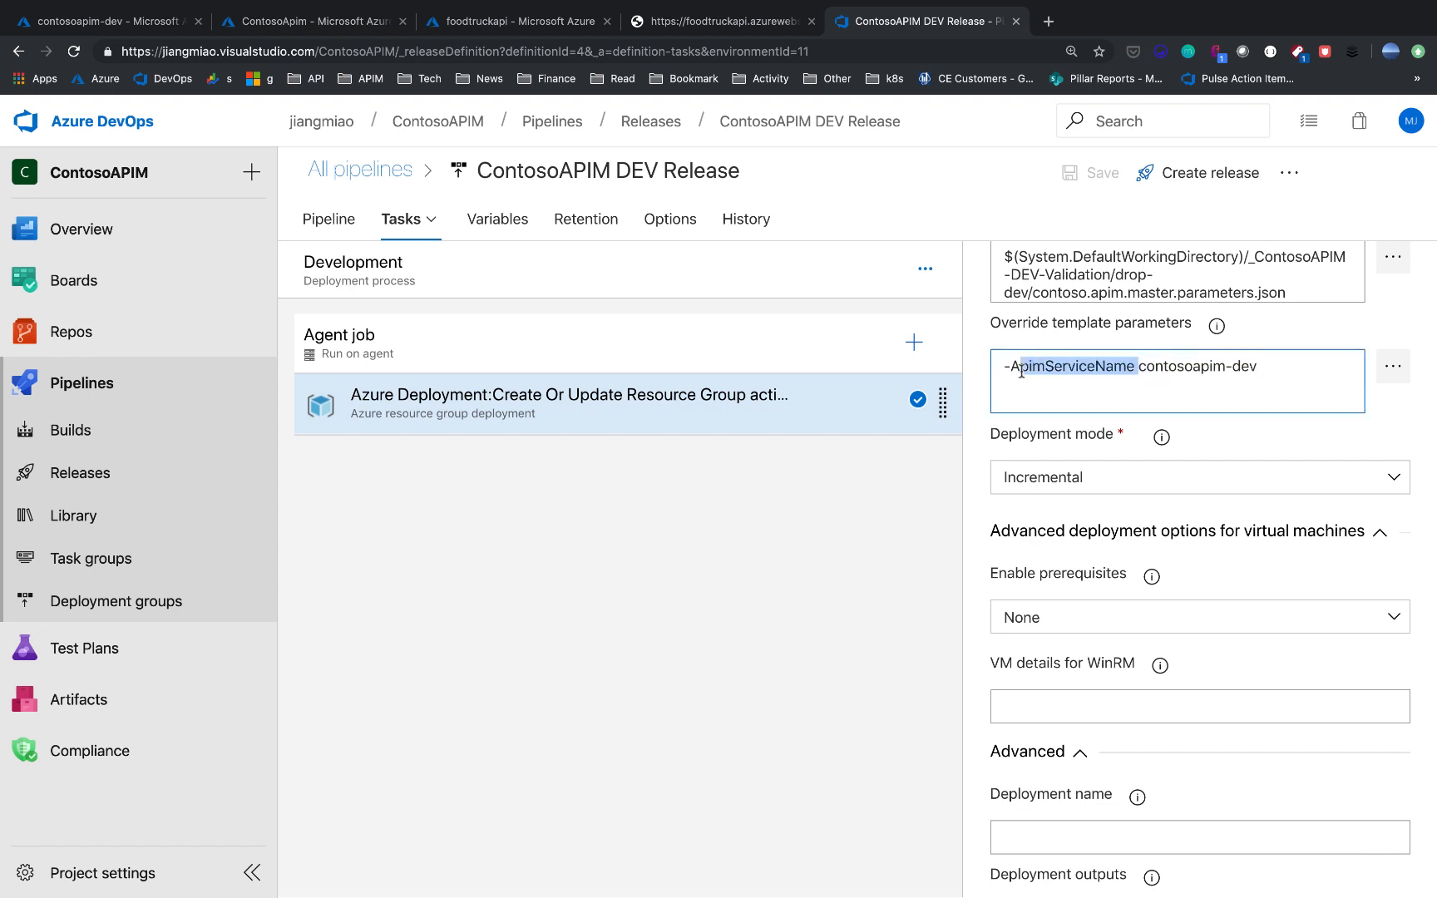
left_click(1258, 371)
left_click_drag(1256, 372, 994, 368)
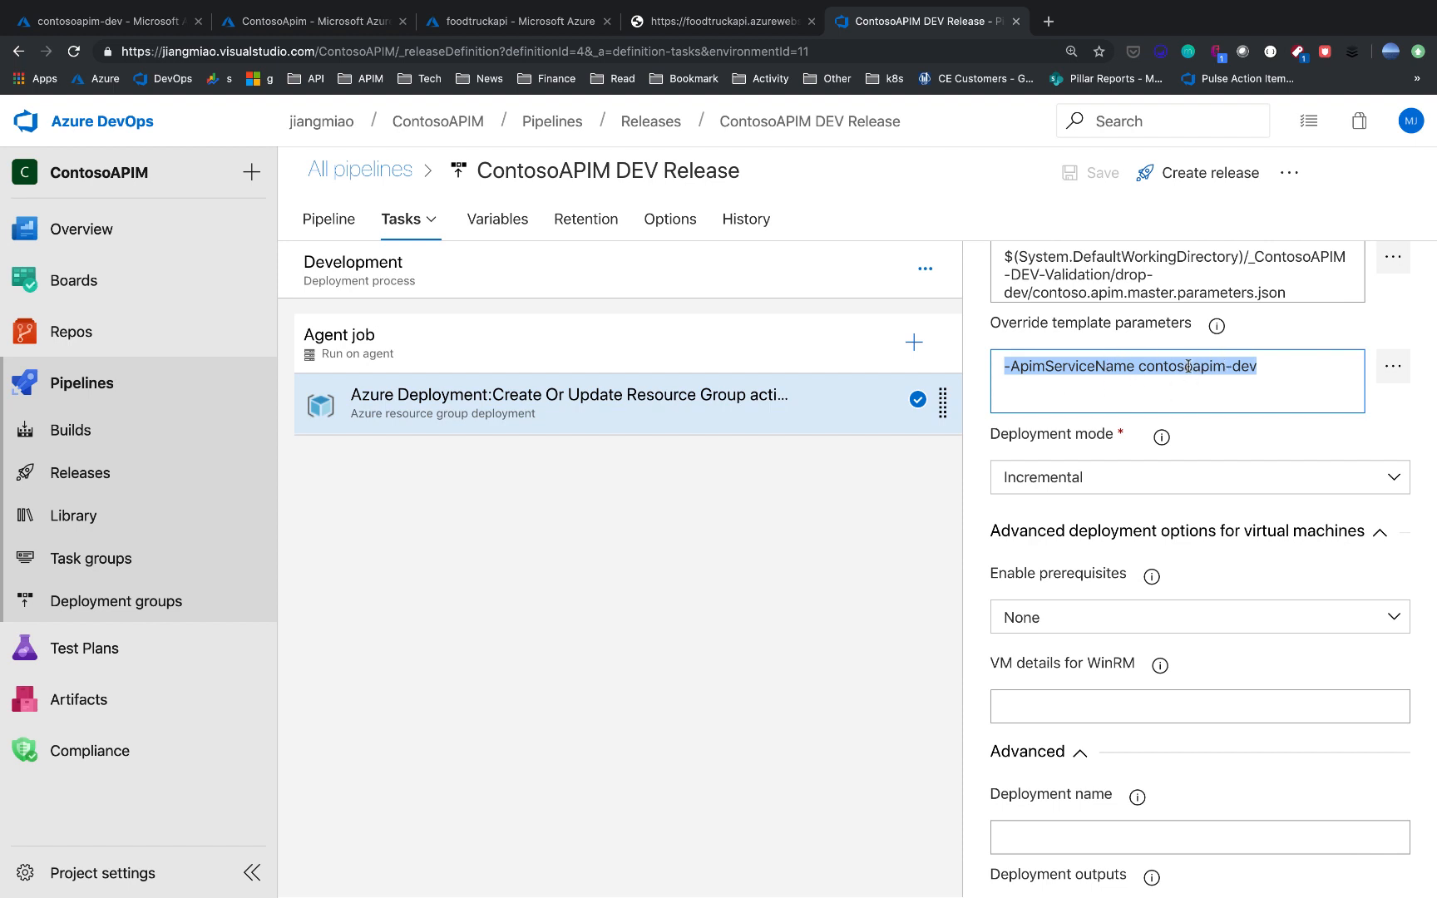
left_click(653, 642)
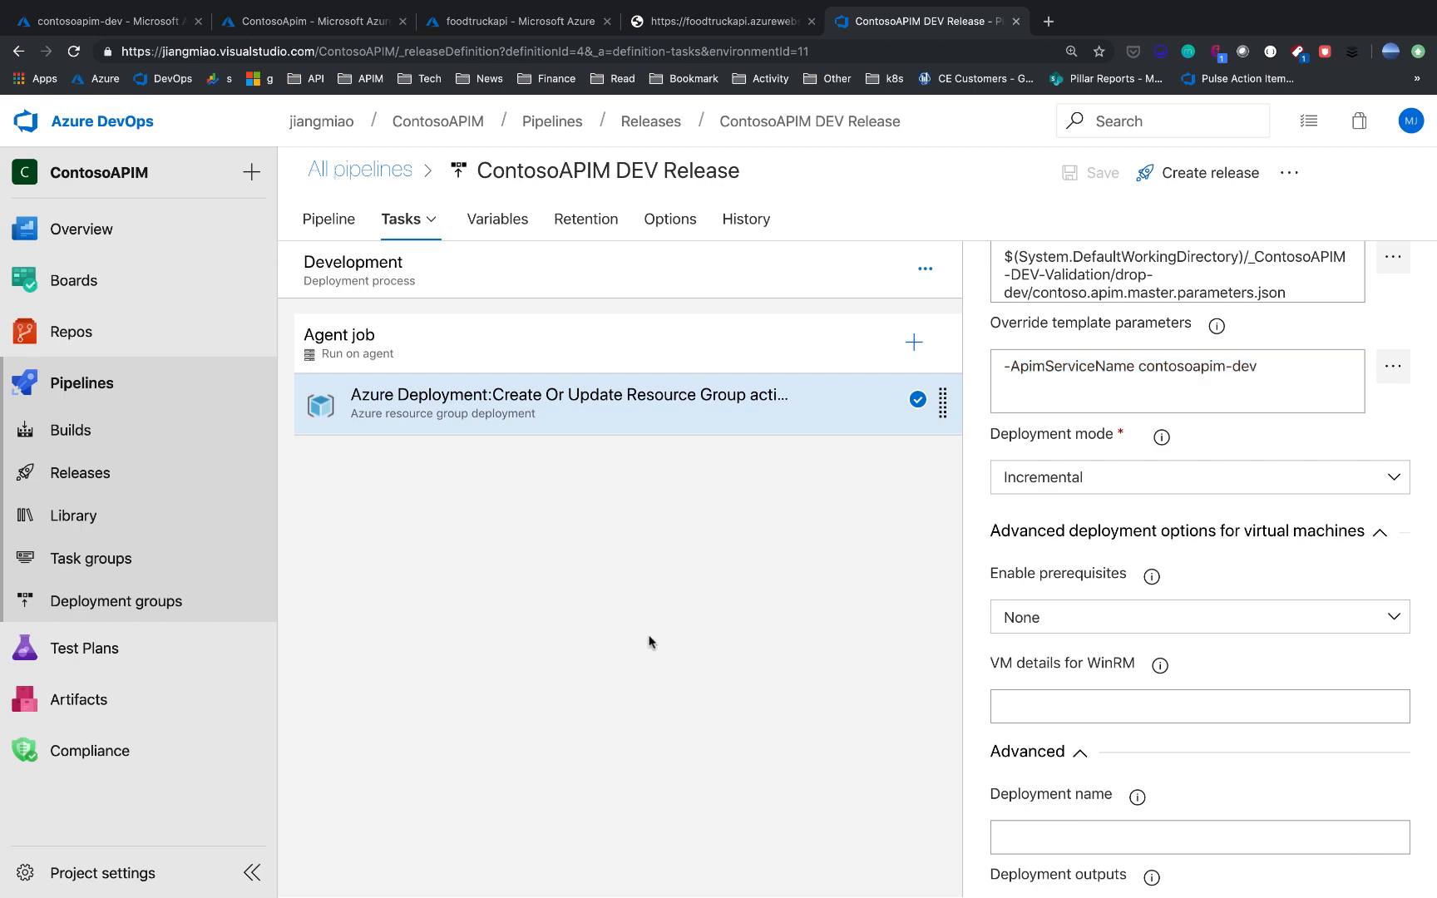
left_click(109, 483)
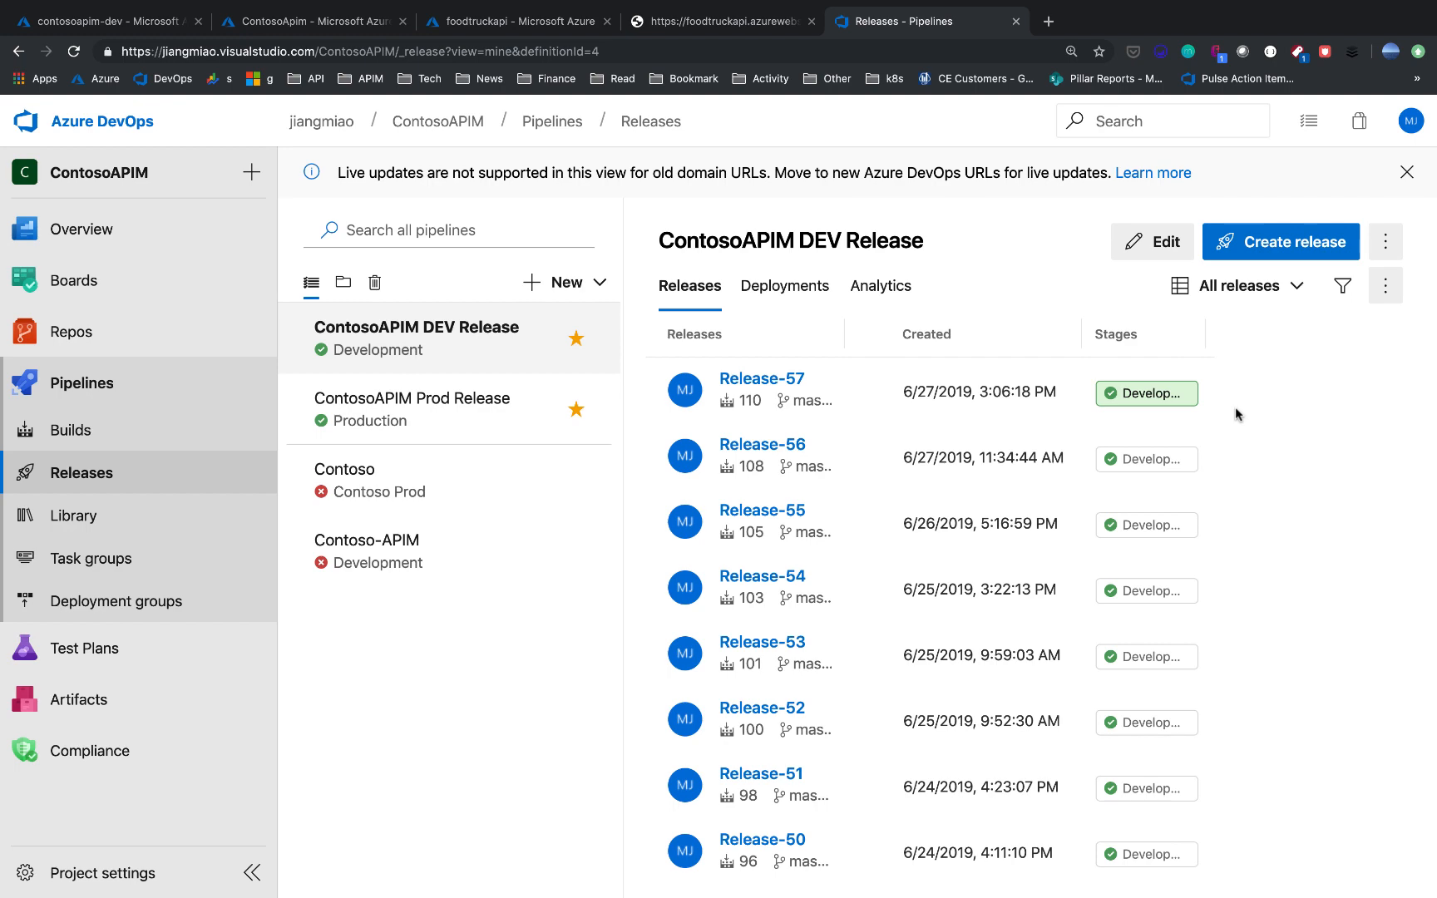
Switch to the Azure portal and open version v1 of FoodTruckAPI in the contosoapim-dev API Management service.
left_click(127, 22)
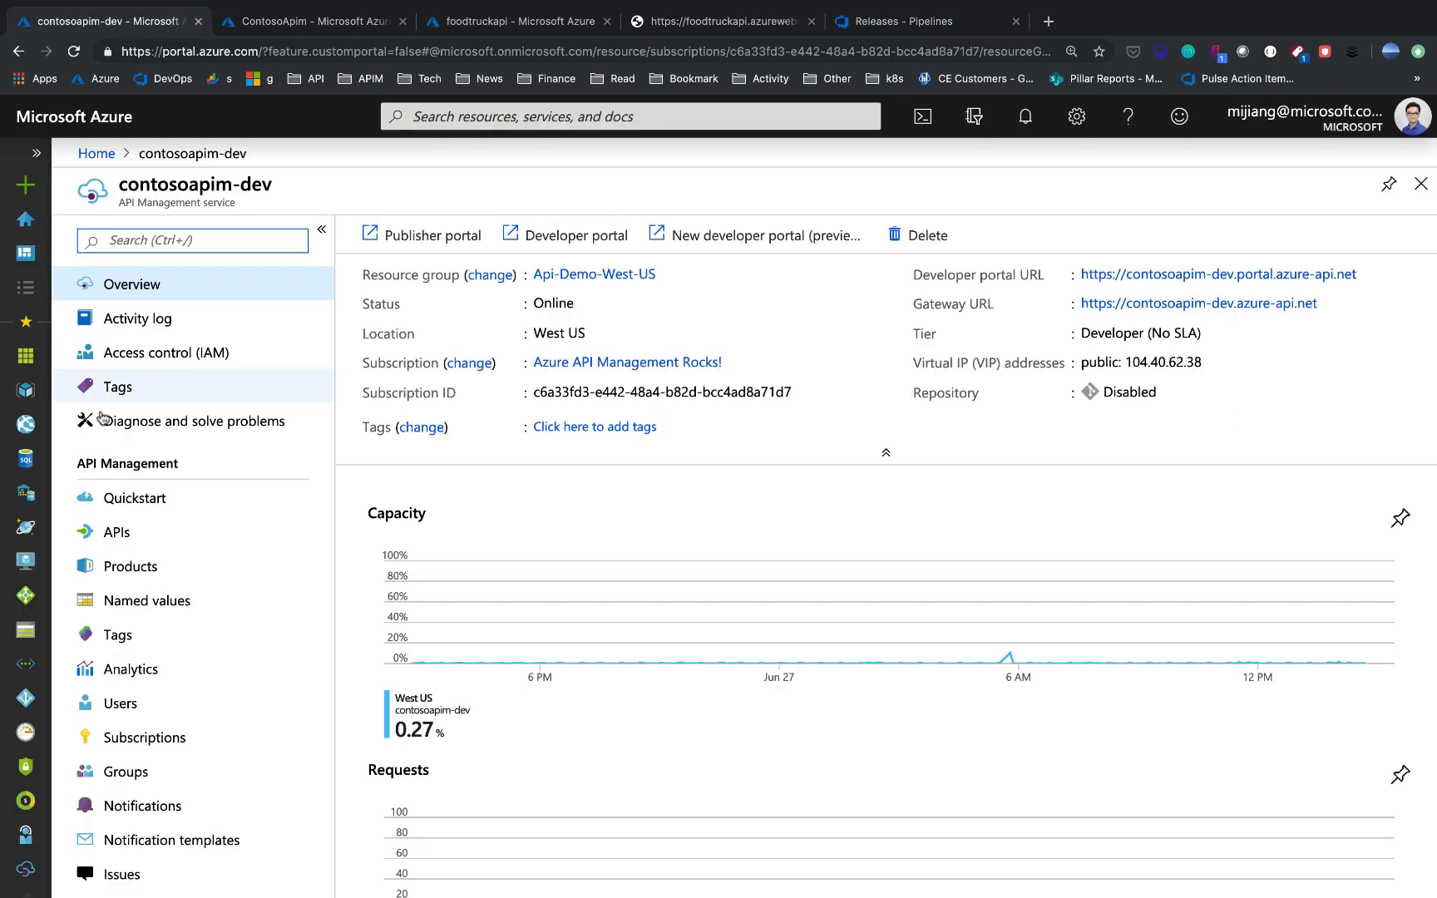
left_click(115, 536)
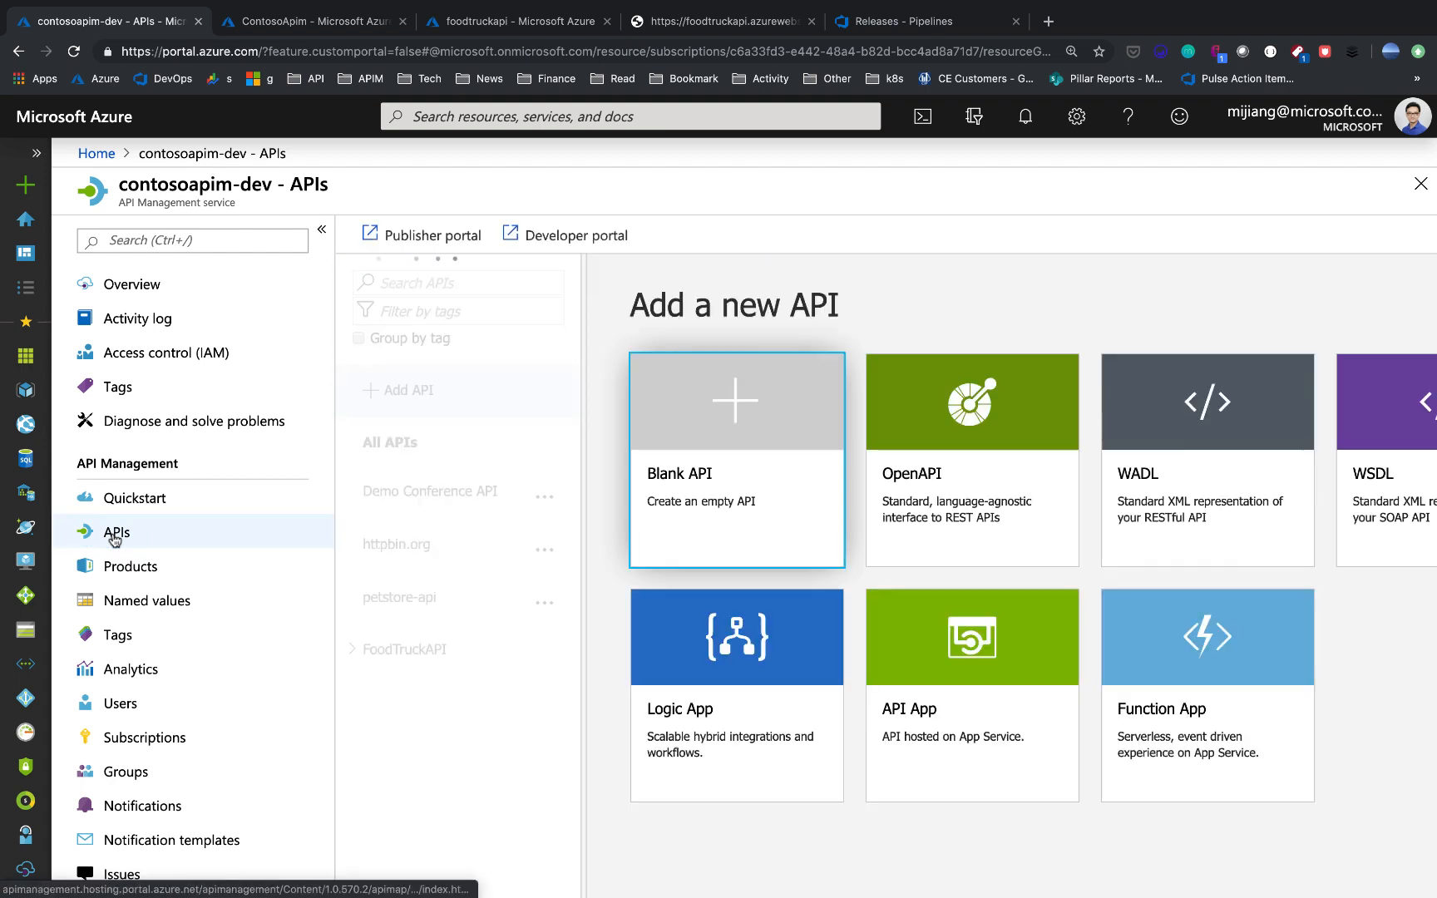
left_click(355, 656)
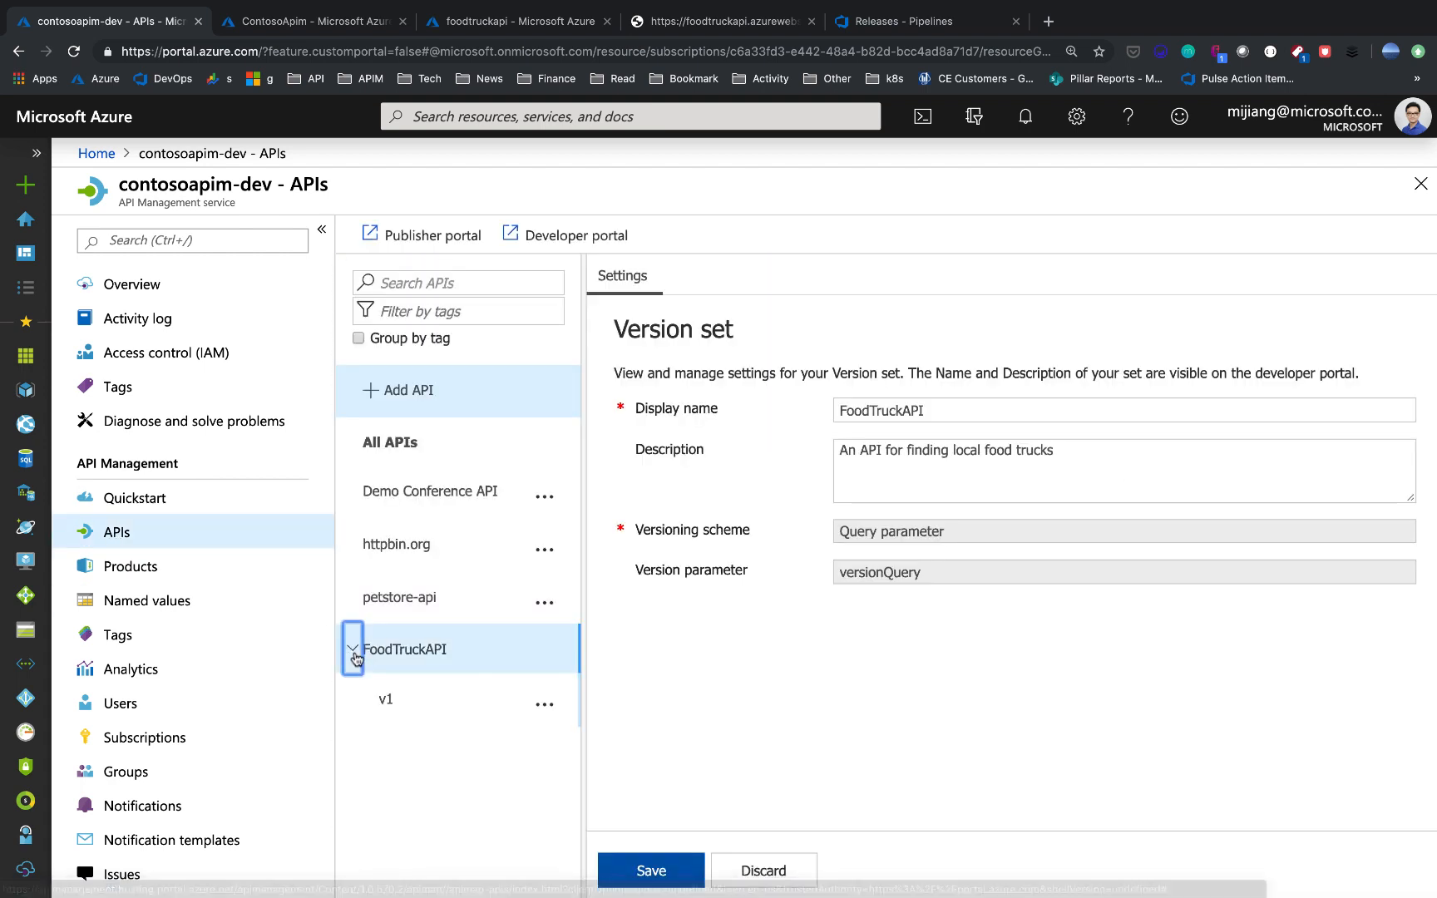
left_click(389, 700)
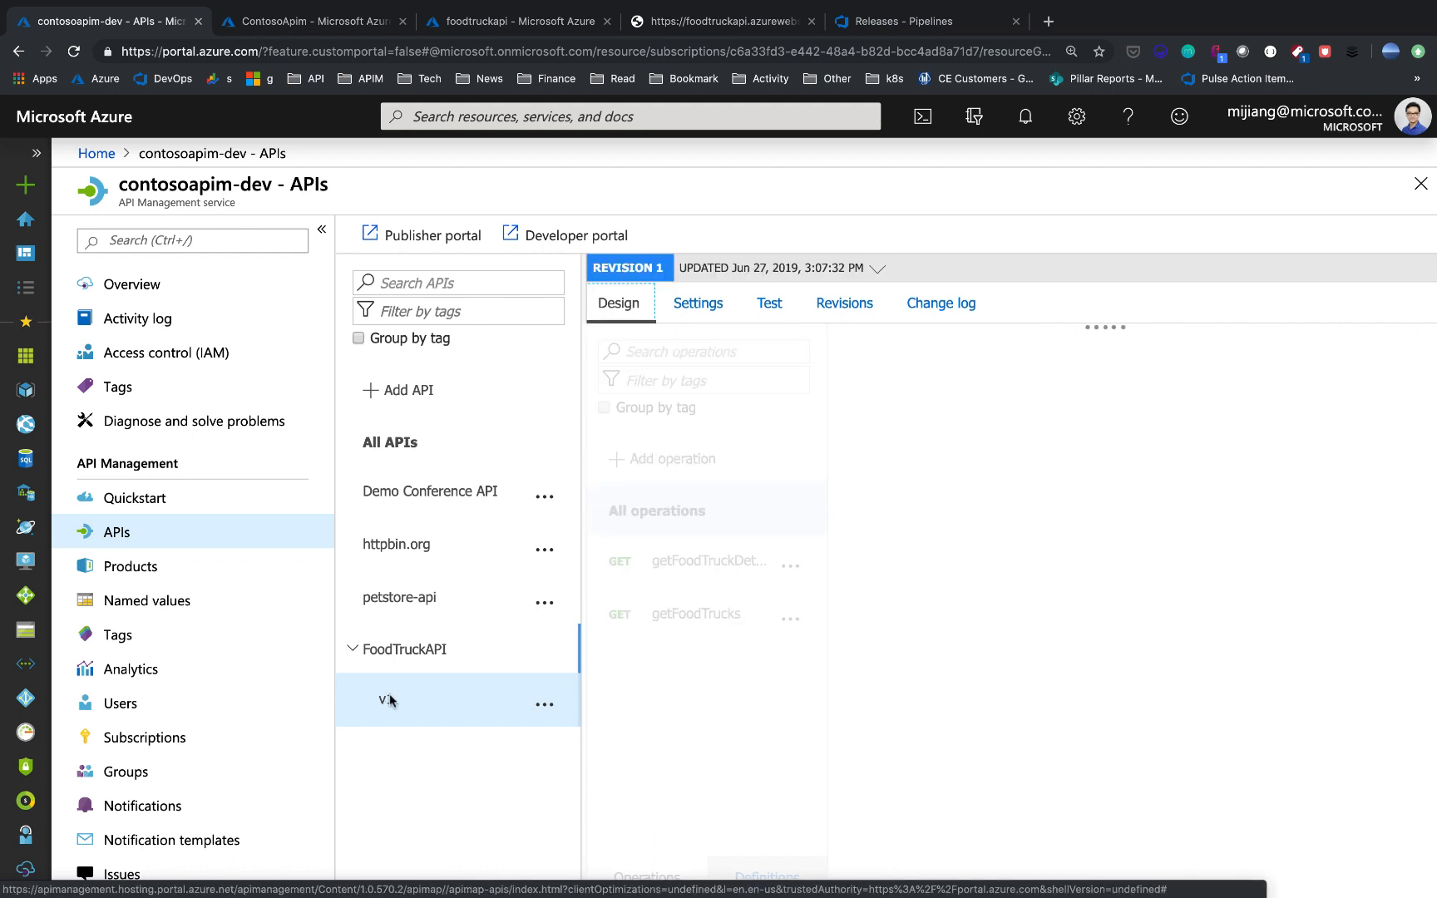
Send a test request to the getFoodTrucks operation of FoodTruckAPI v1 and examine the HTTP response.
left_click(769, 304)
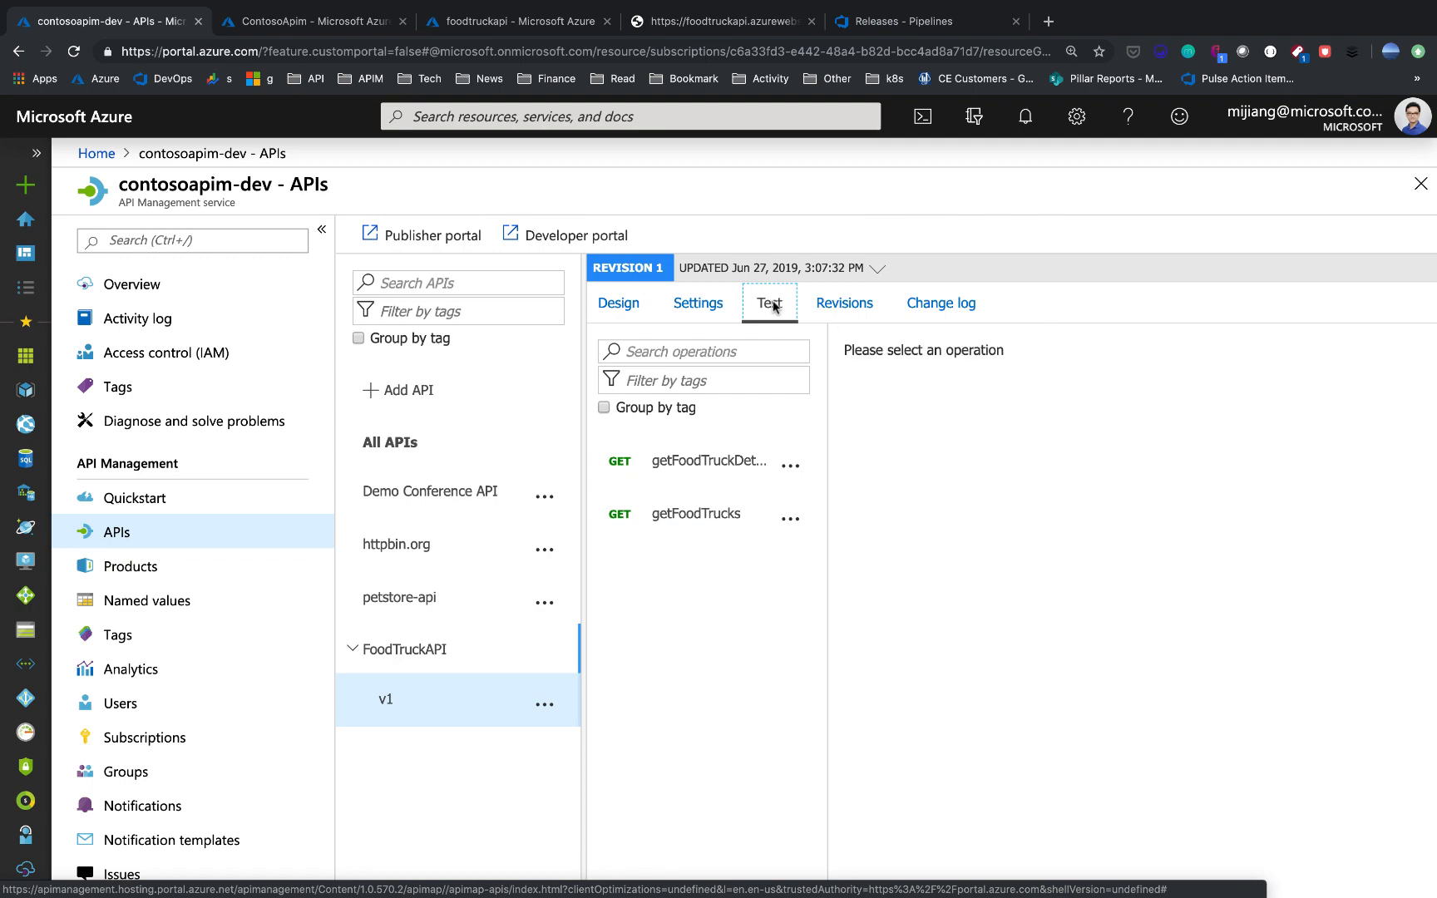
left_click(711, 528)
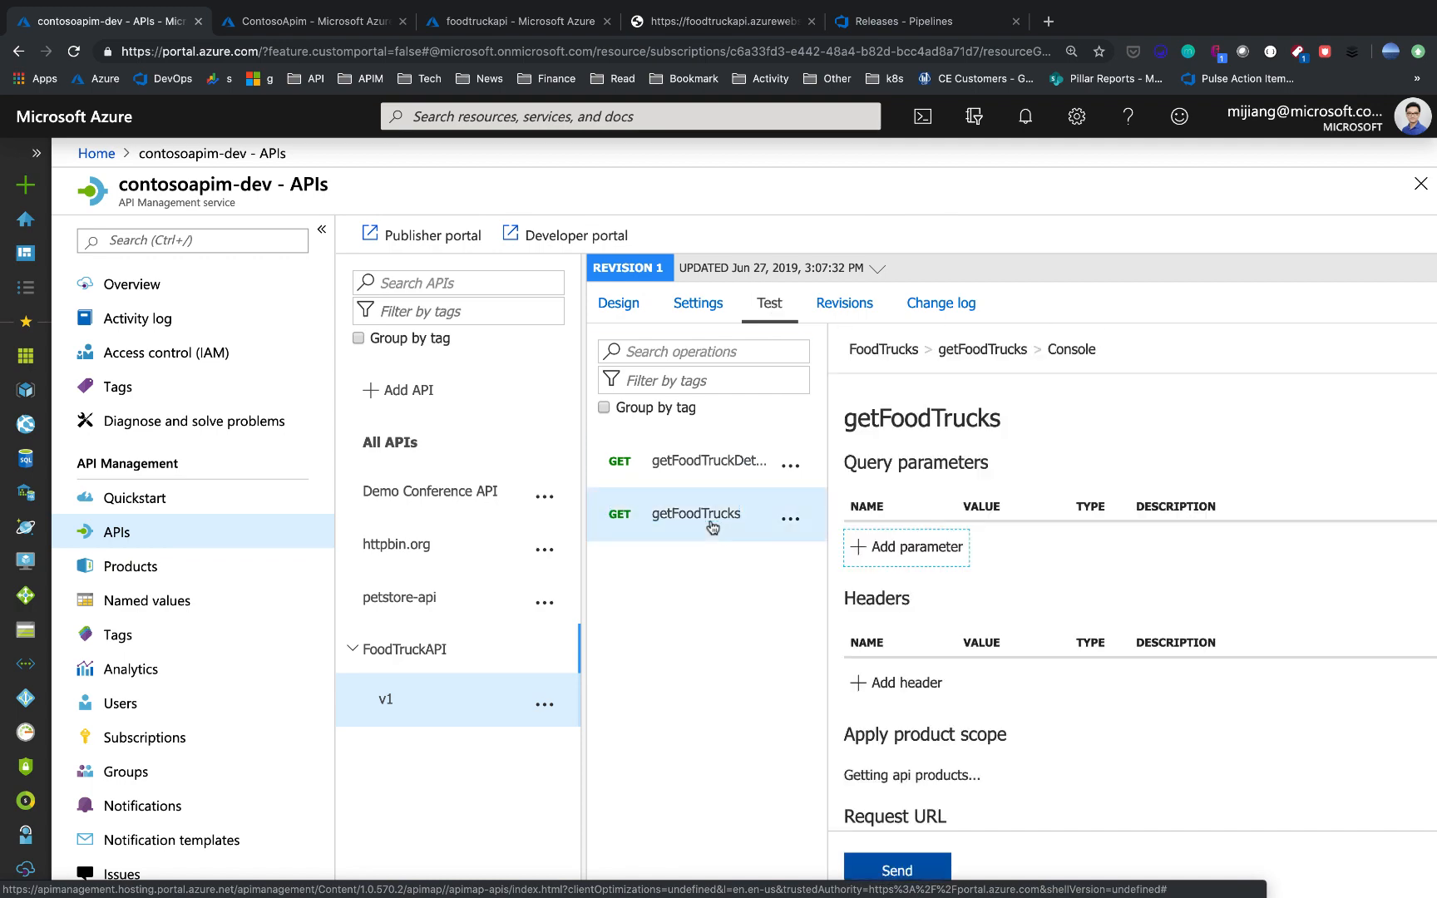
scroll(919, 628, "down", 3)
left_click(898, 870)
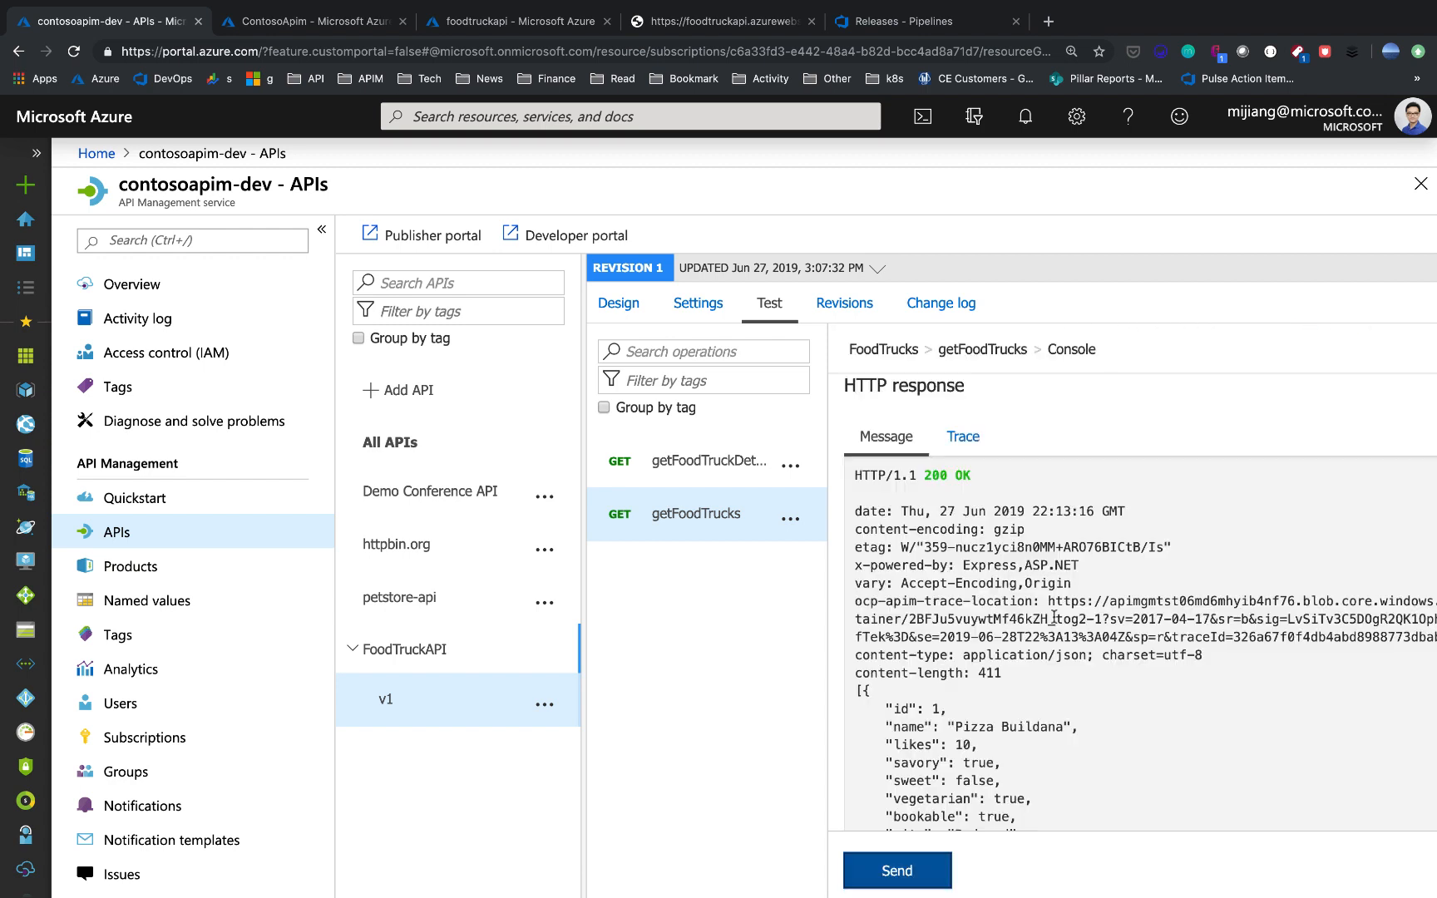
scroll(1054, 622, "down", 3)
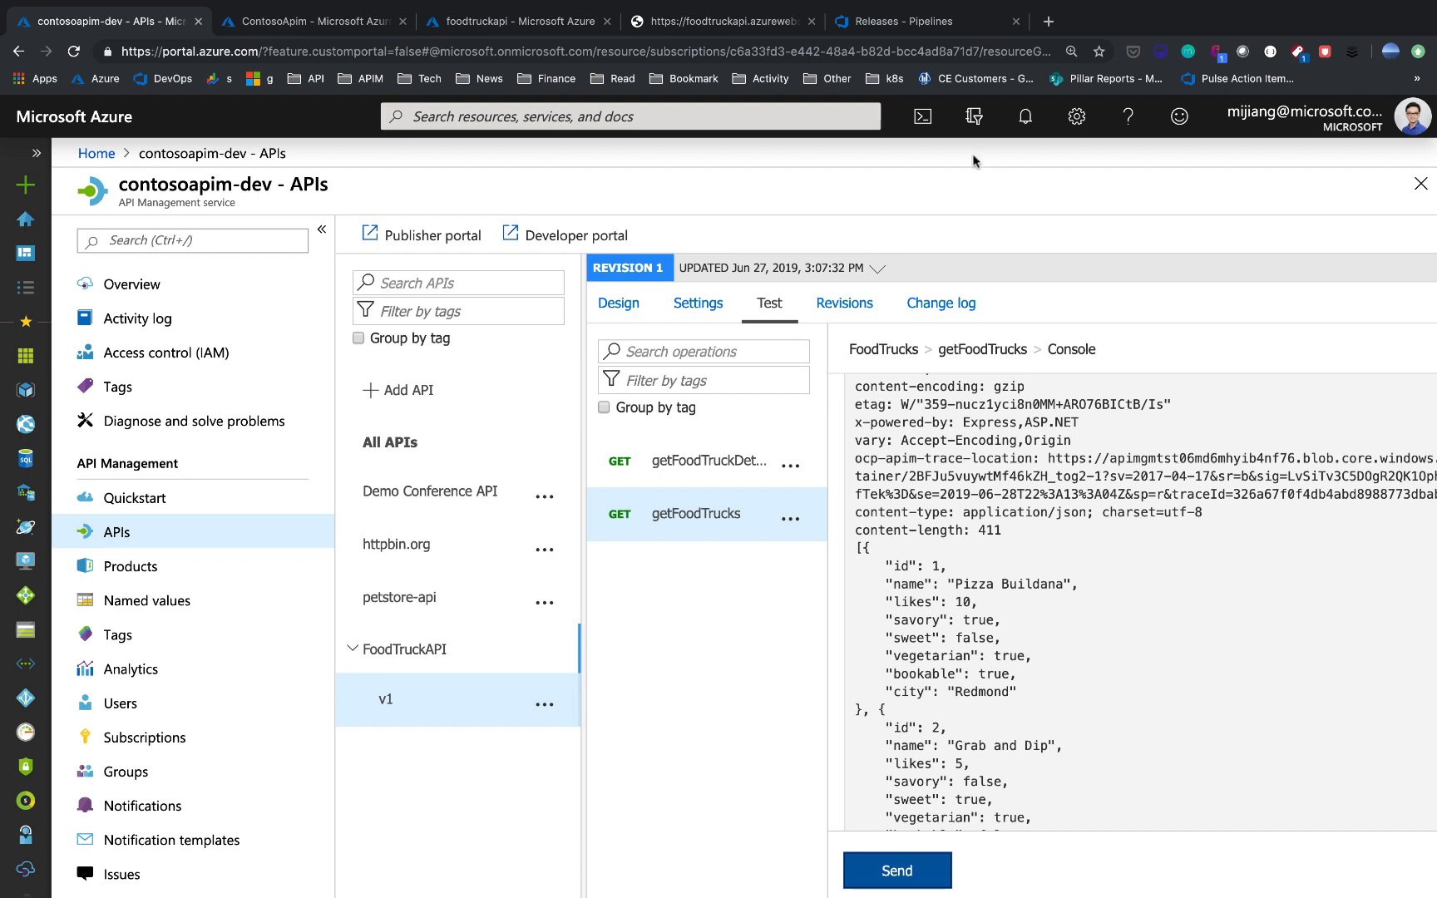
Switch to Azure DevOps and start a pull request from the updated fork into the ContosoAPIM-DevOps-Demo repository.
left_click(895, 25)
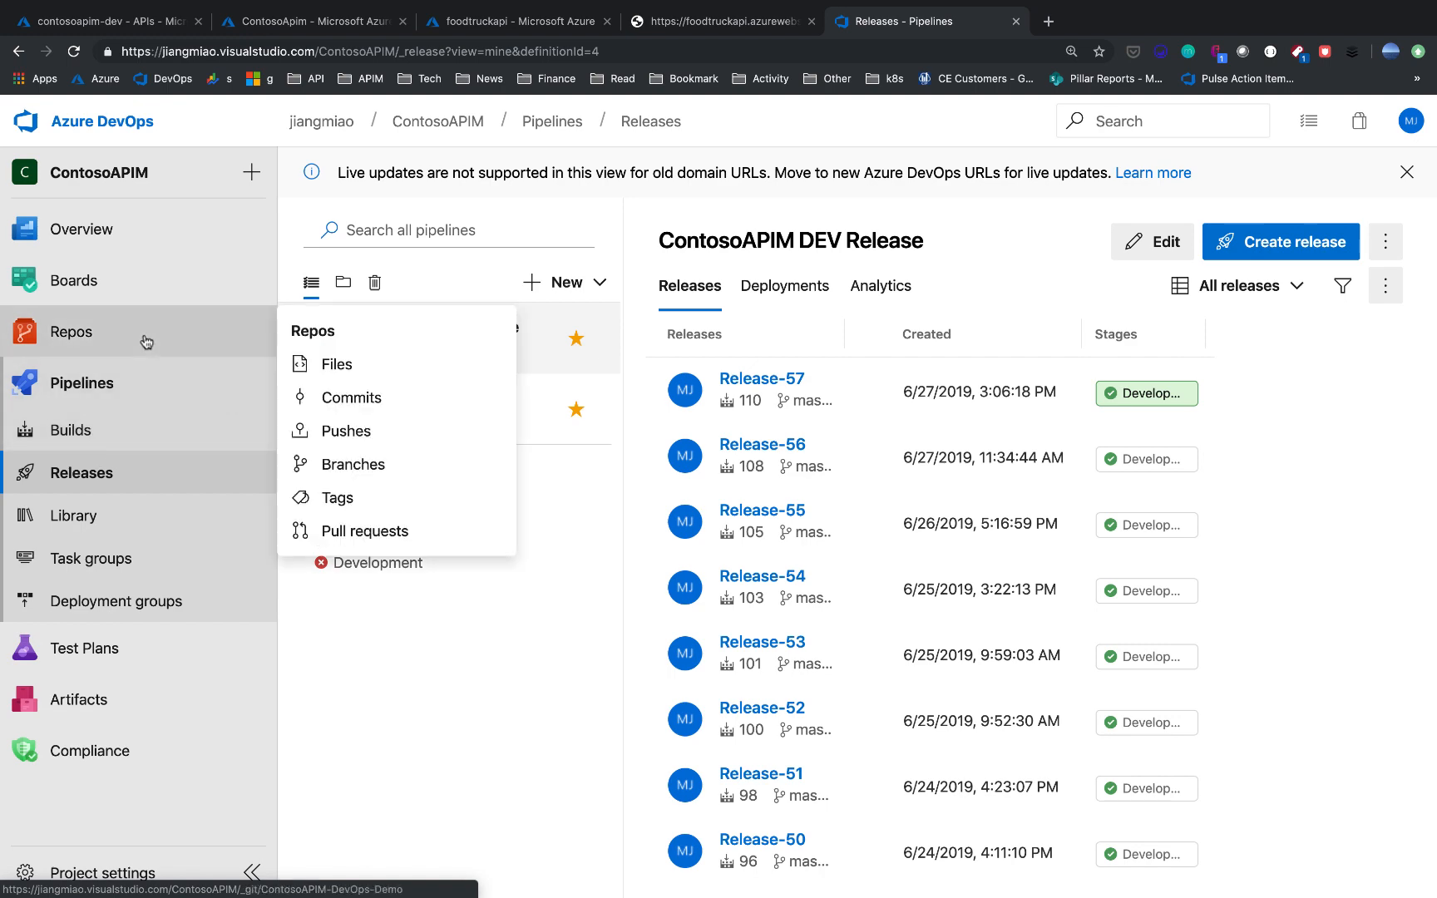
left_click(103, 334)
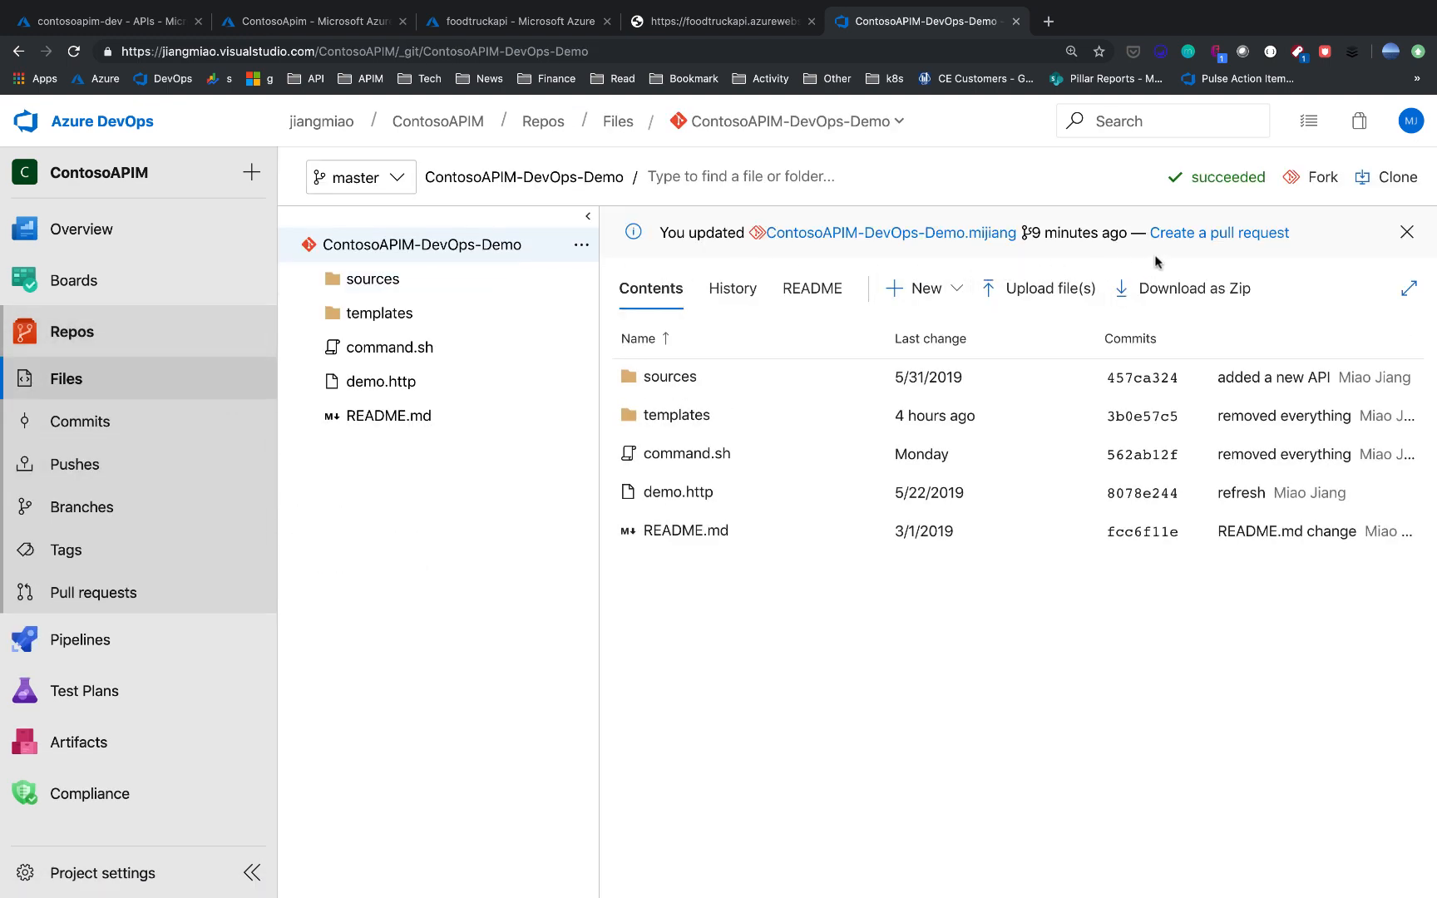
left_click(1201, 232)
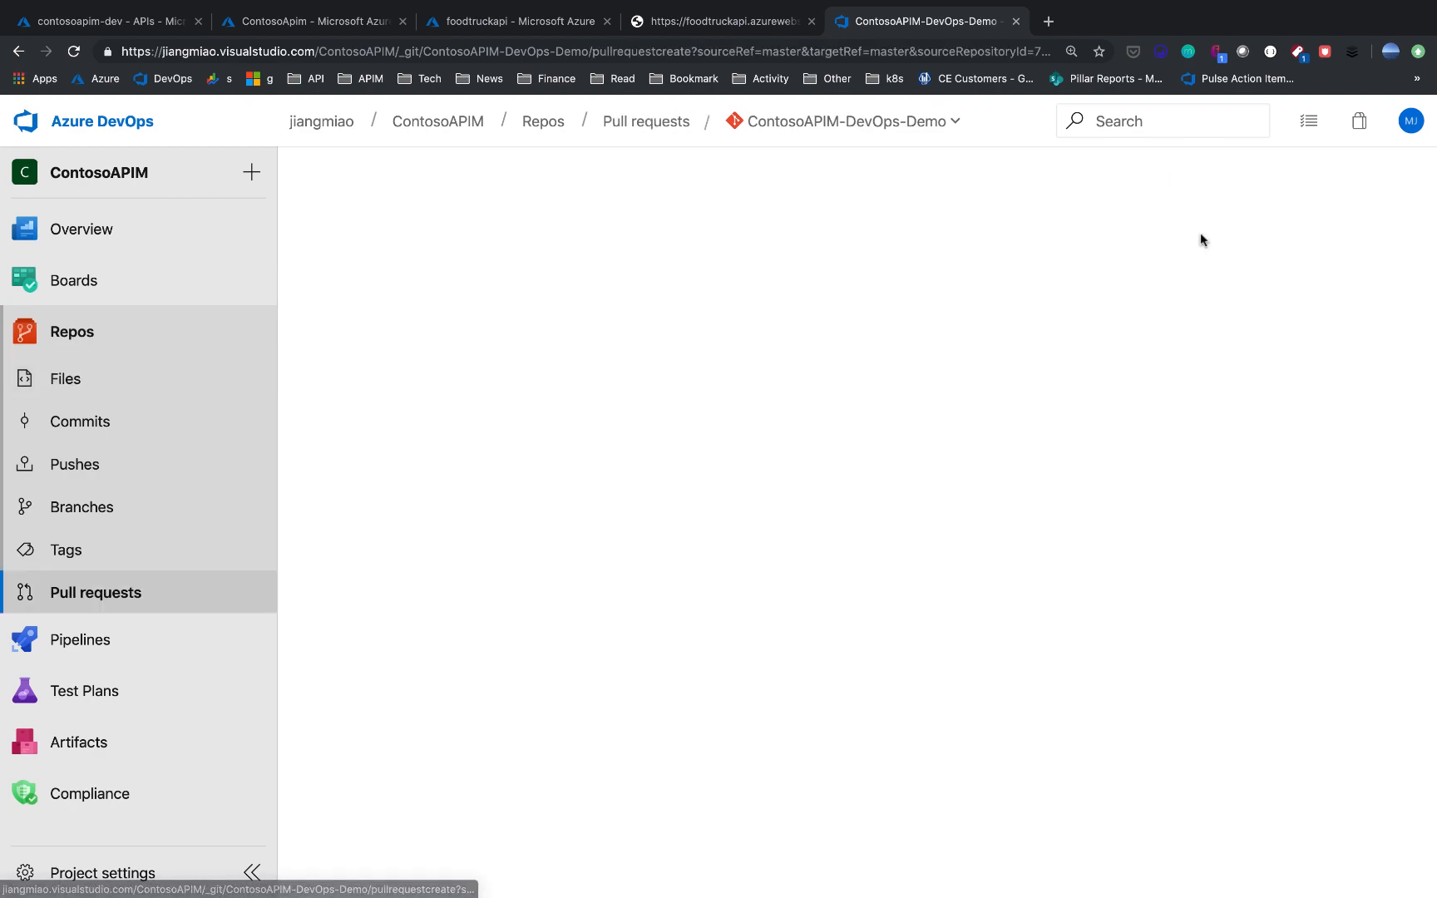
Review the pull request's changed template files and create it with the title "added a new api", targeting the master branch.
scroll(616, 487, "down", 20)
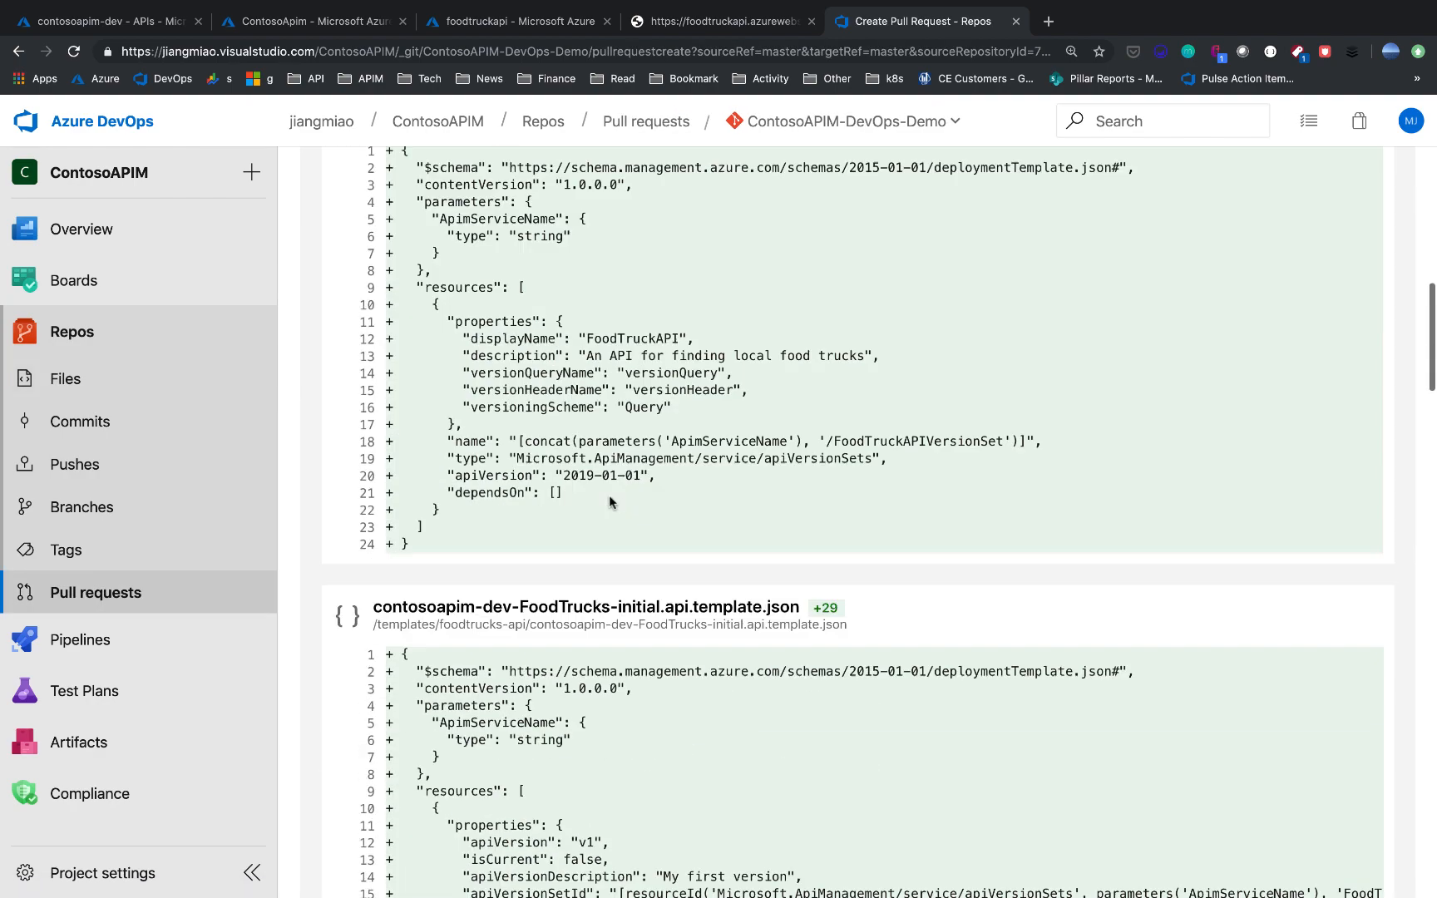
scroll(609, 500, "down", 20)
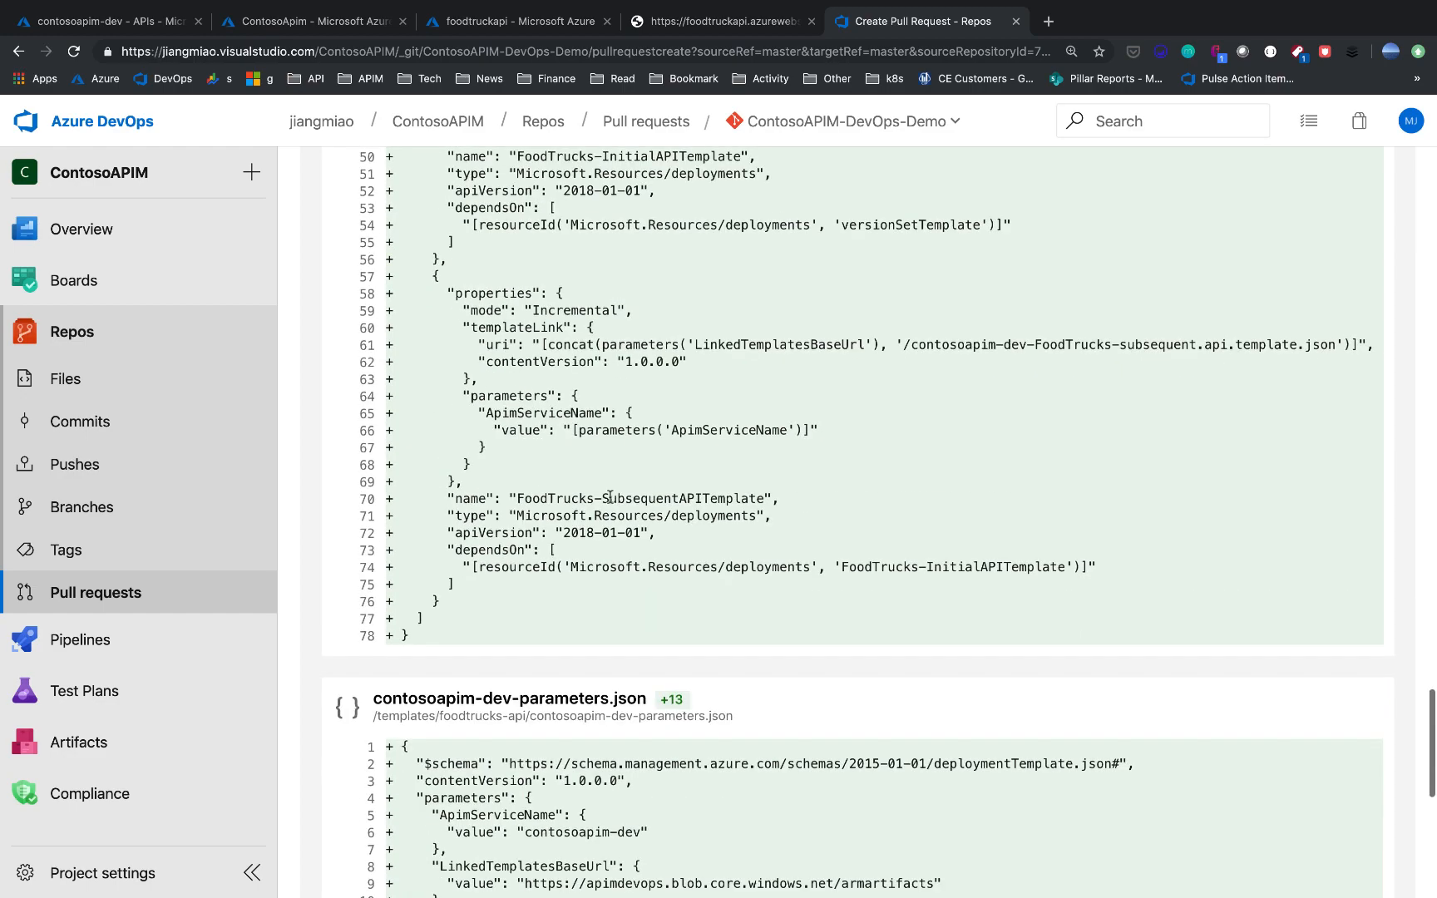
scroll(611, 500, "up", 20)
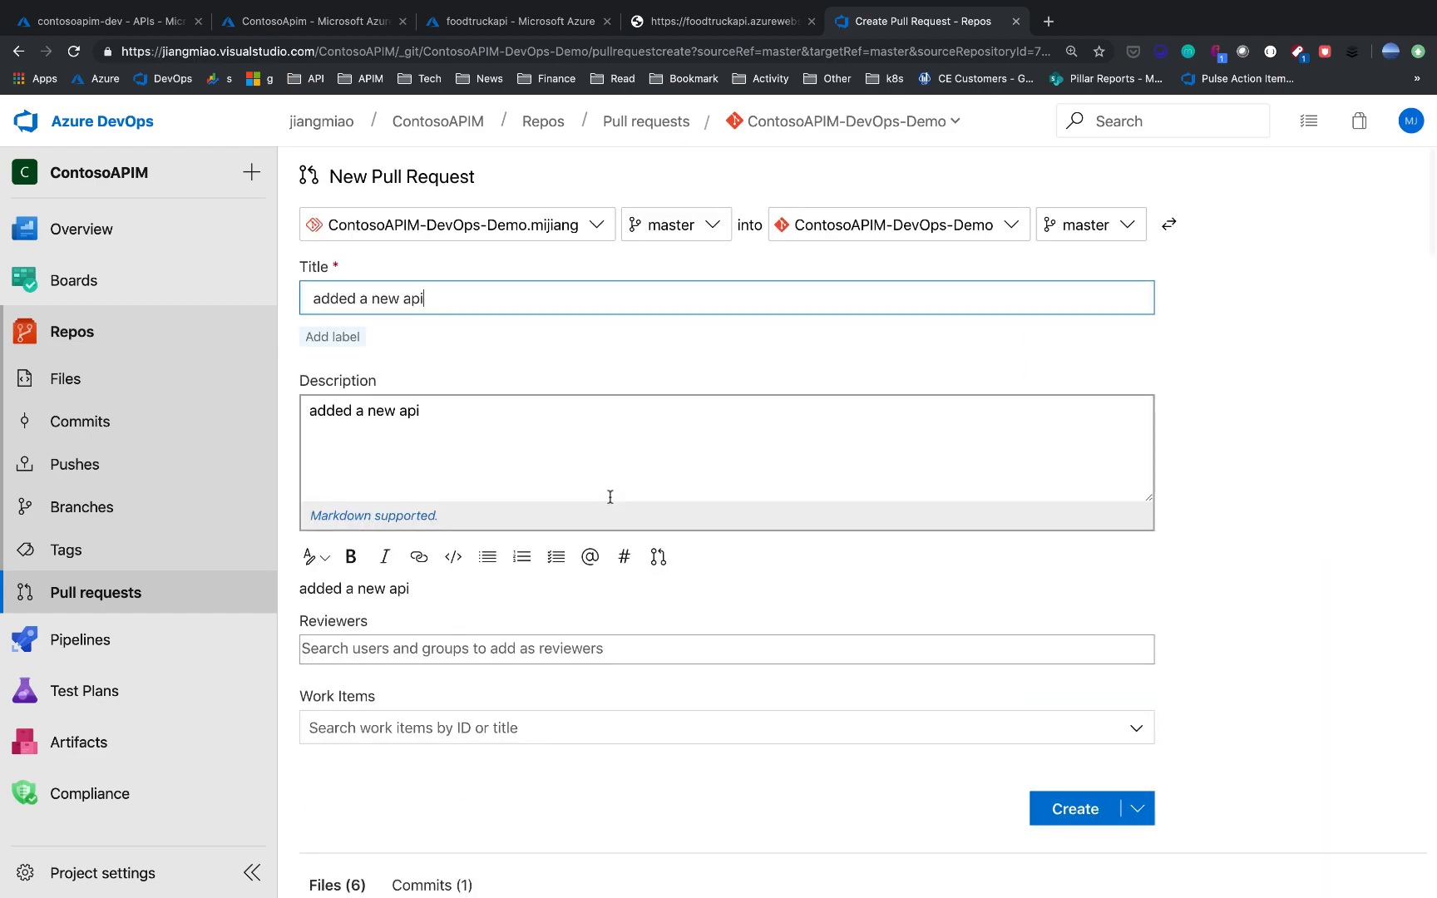
left_click(1063, 808)
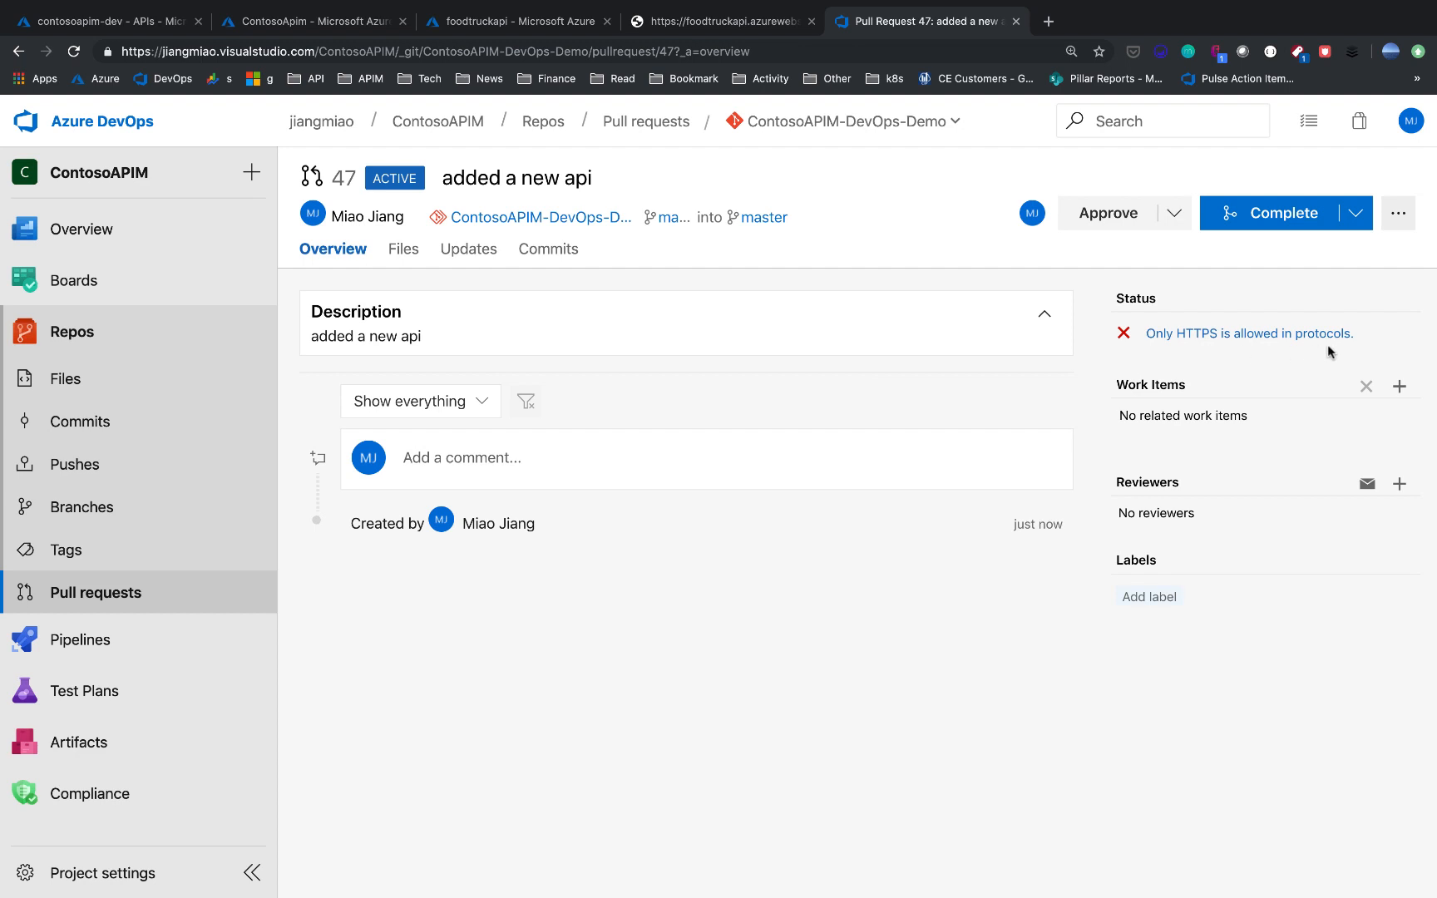
Switch to Visual Studio Code and set the protocol to "https" in contosoapim-dev-FoodTrucks-initial.api.template.json.
key("super+Tab")
key("super+Tab")
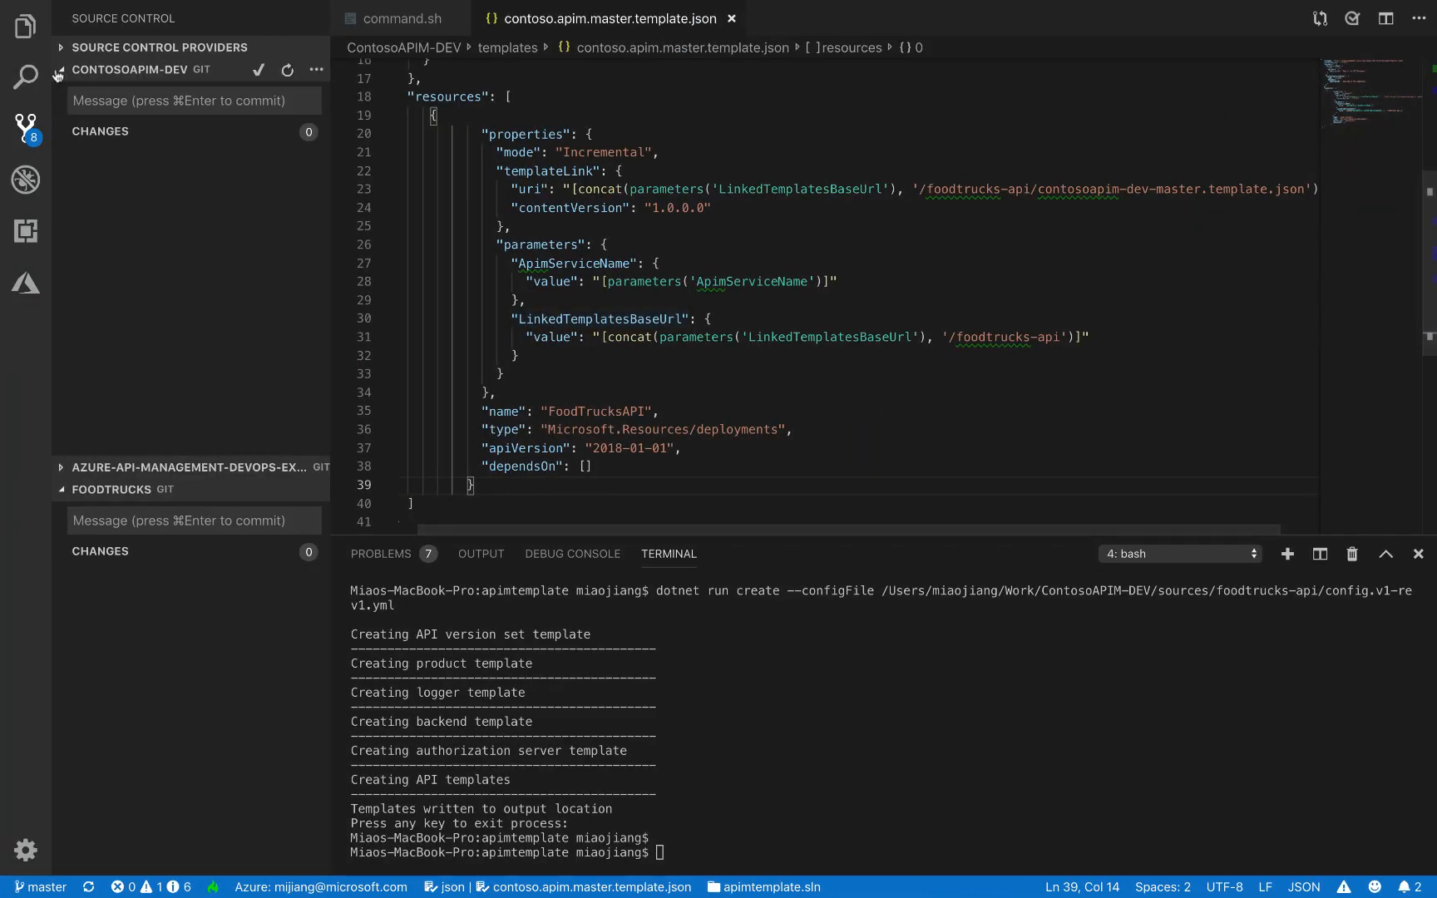
left_click(25, 26)
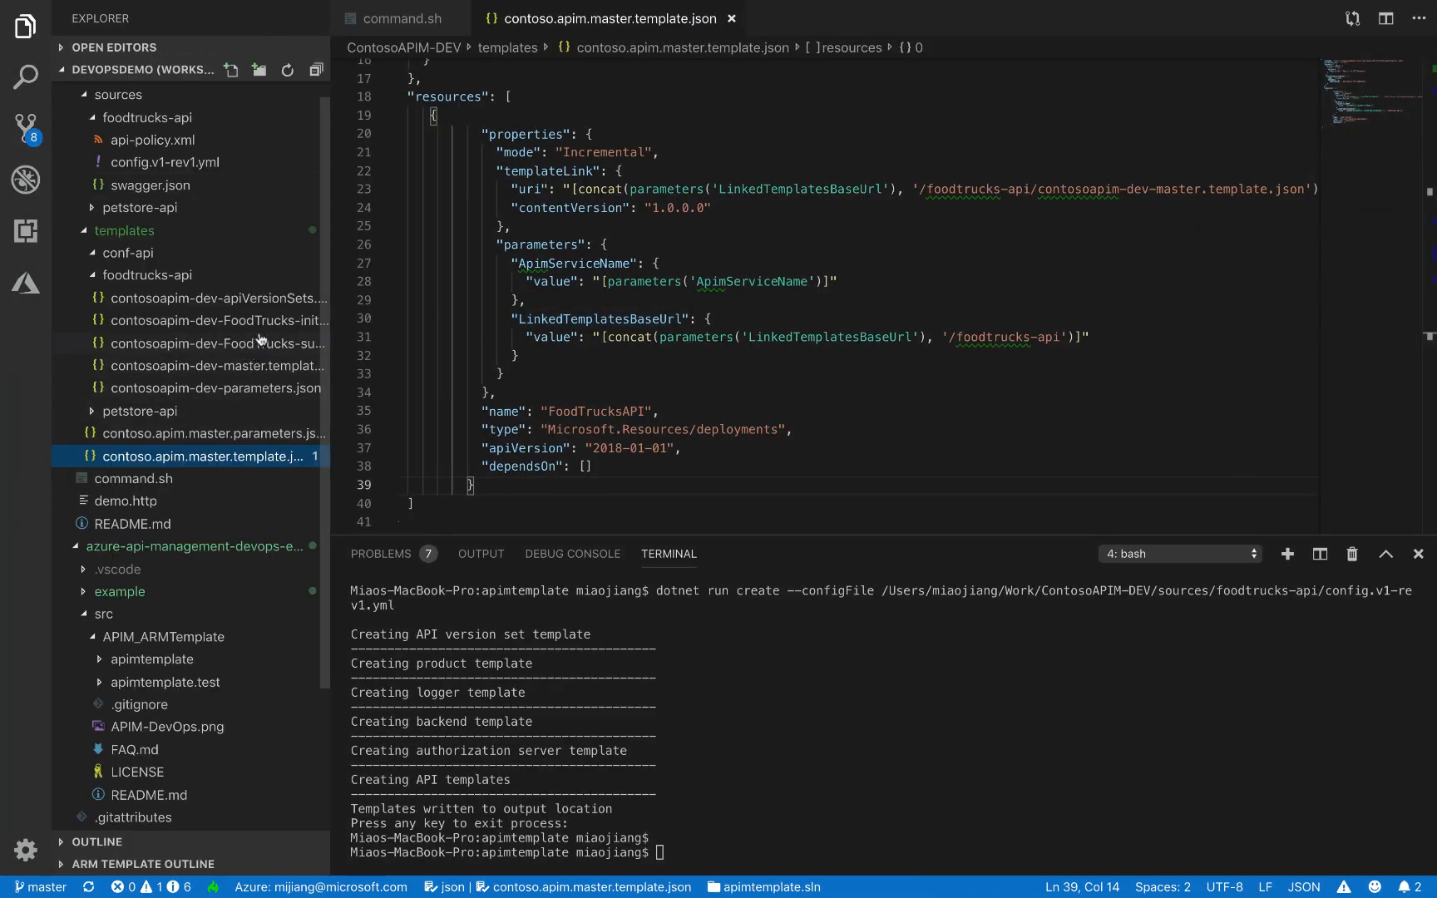
left_click(262, 323)
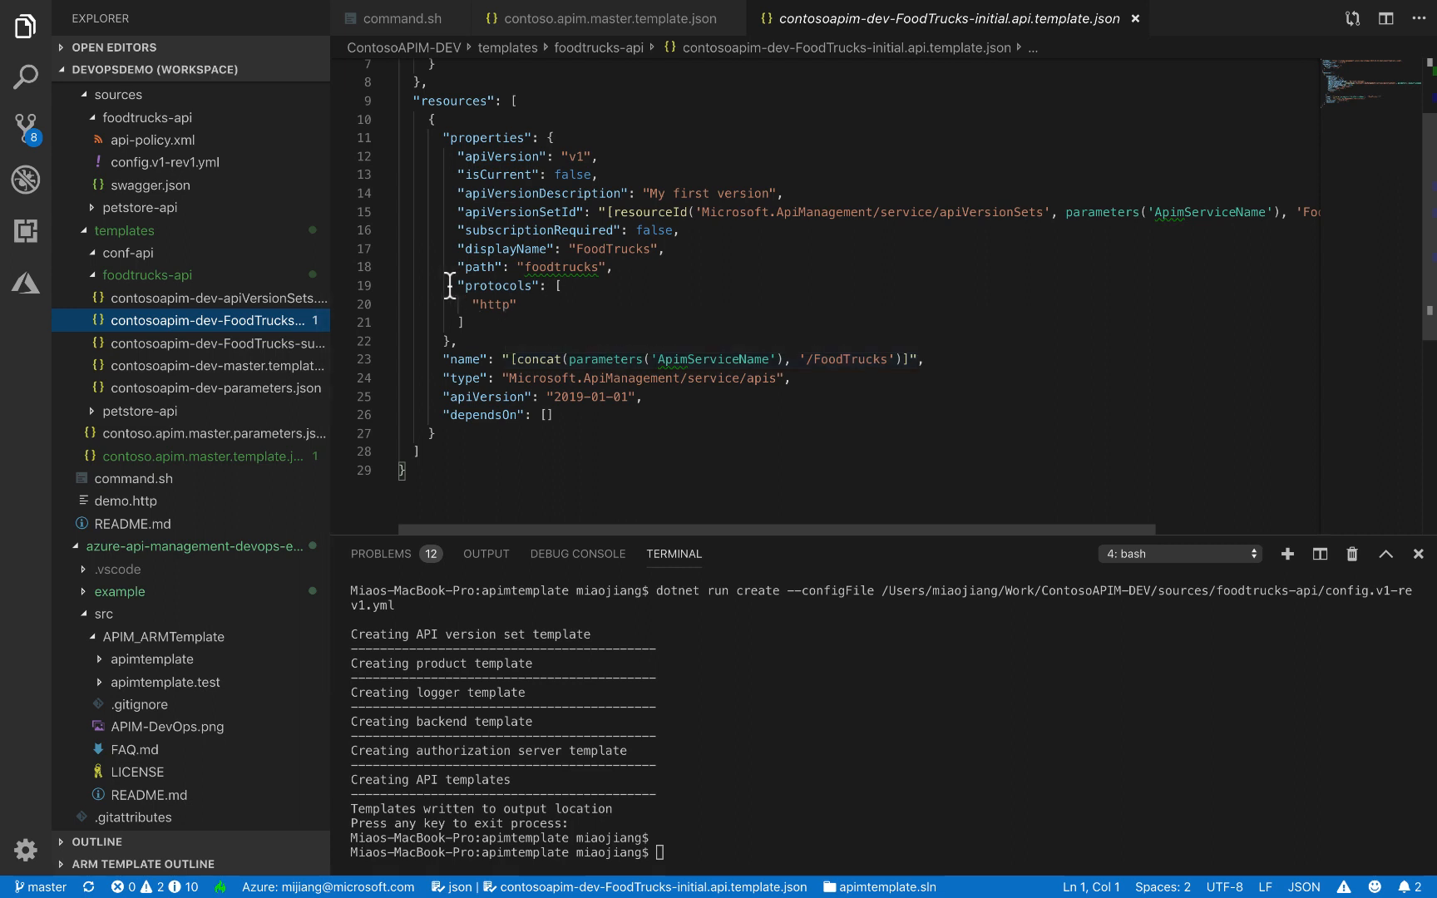
left_click(517, 304)
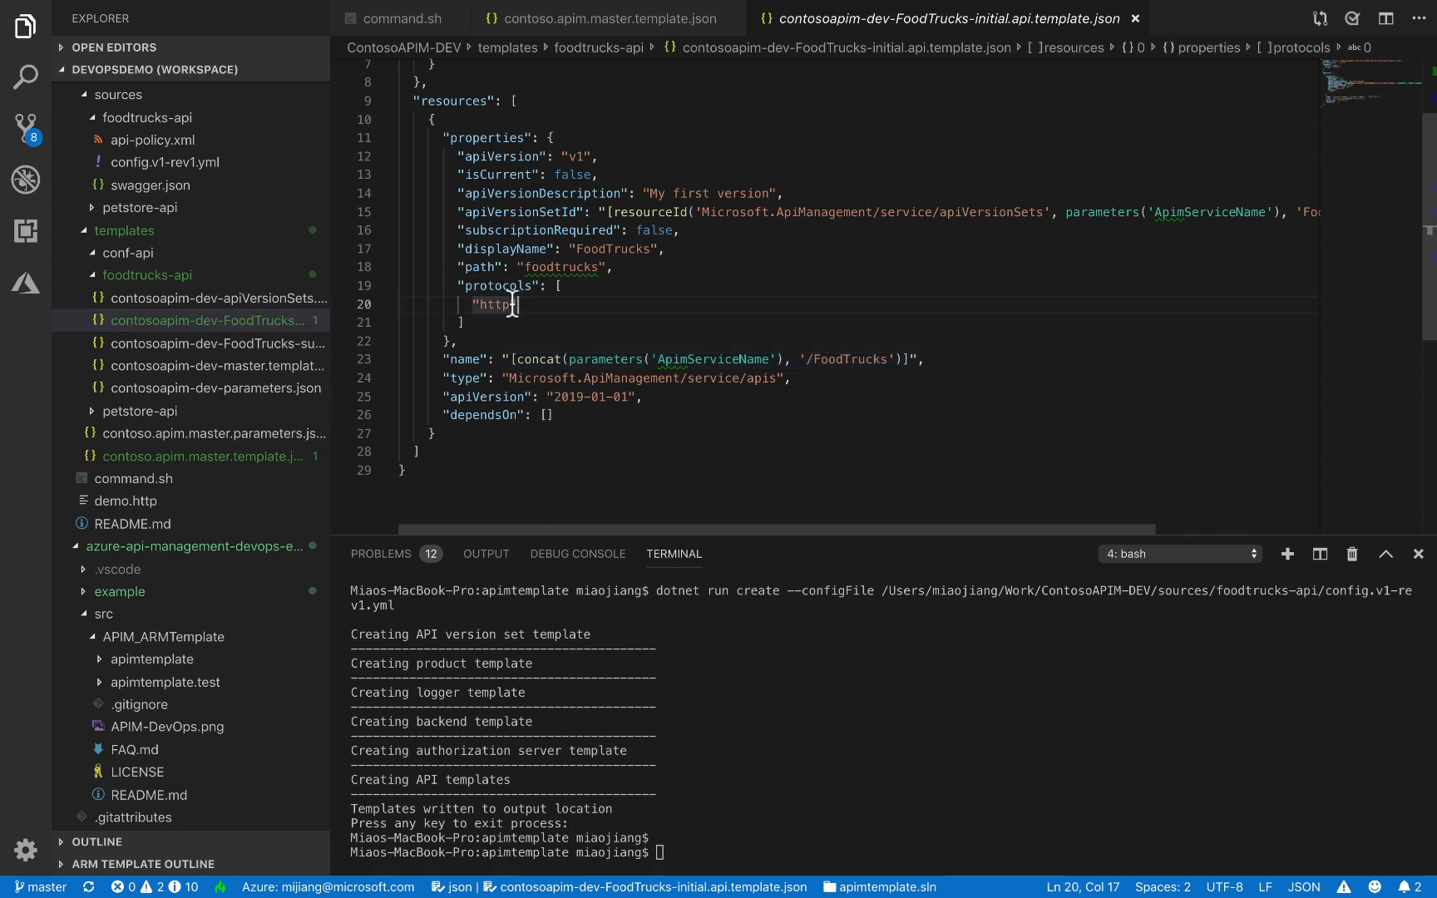
key("Left")
type("s")
Stage the FoodTrucks template change in ContosoAPIM-DEV, commit it with the message "updated protocol", and push it to the remote.
left_click(25, 127)
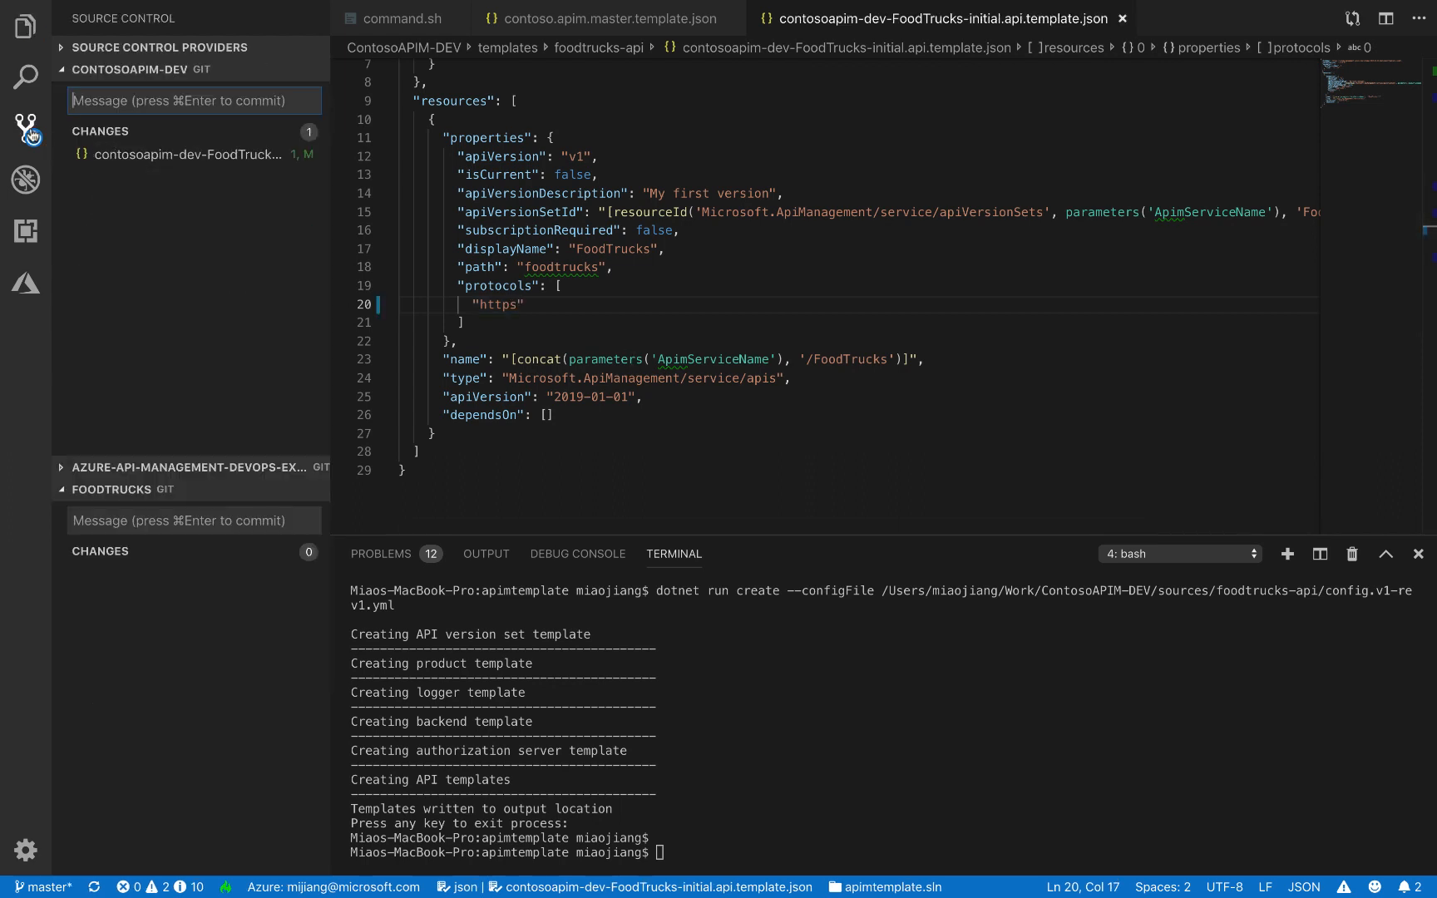
left_click(290, 132)
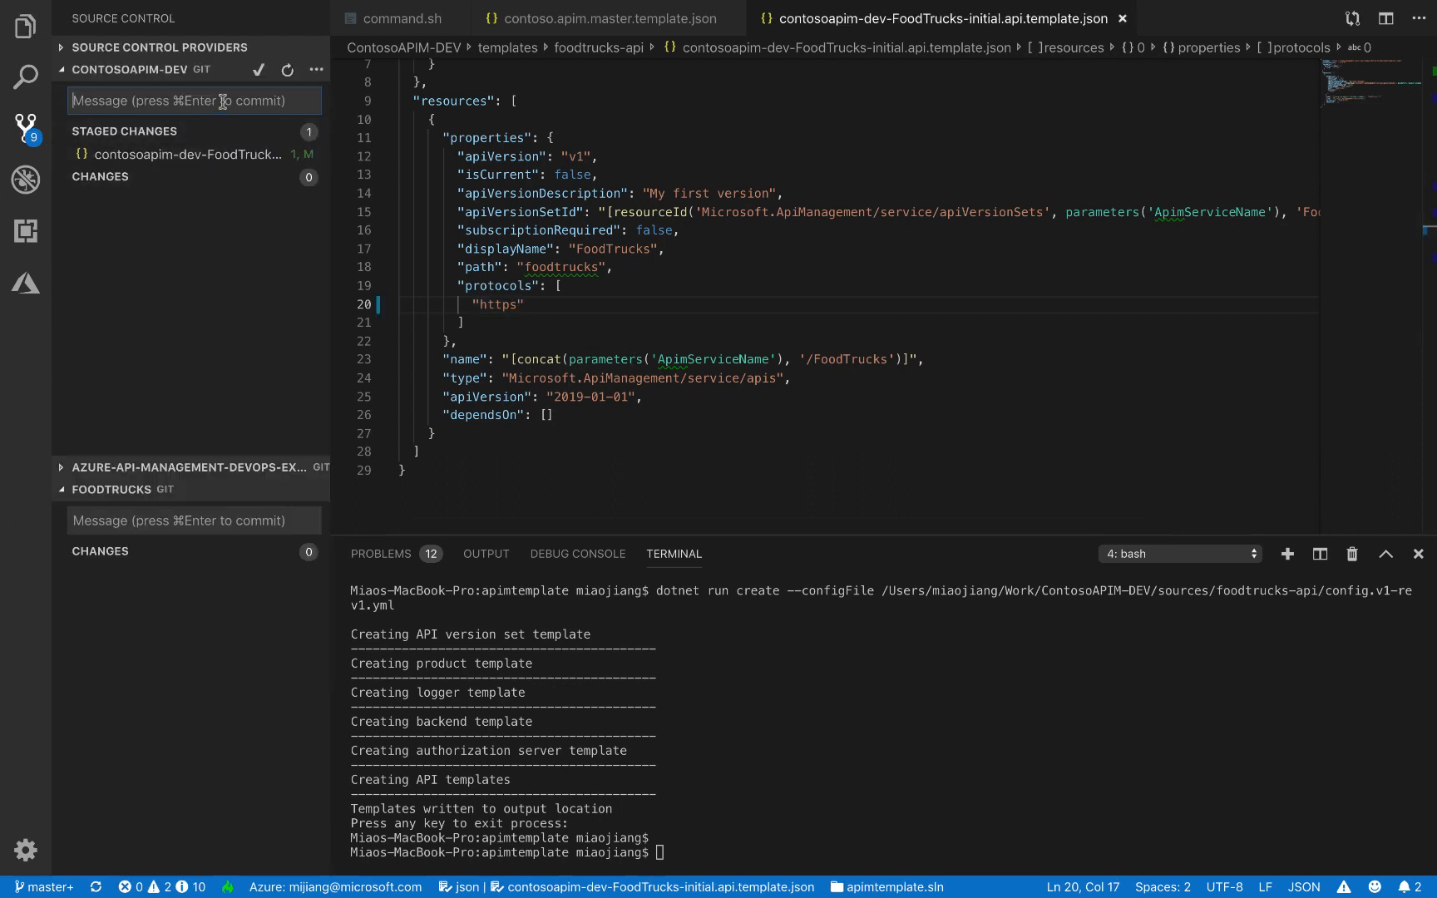
type("updated protocol")
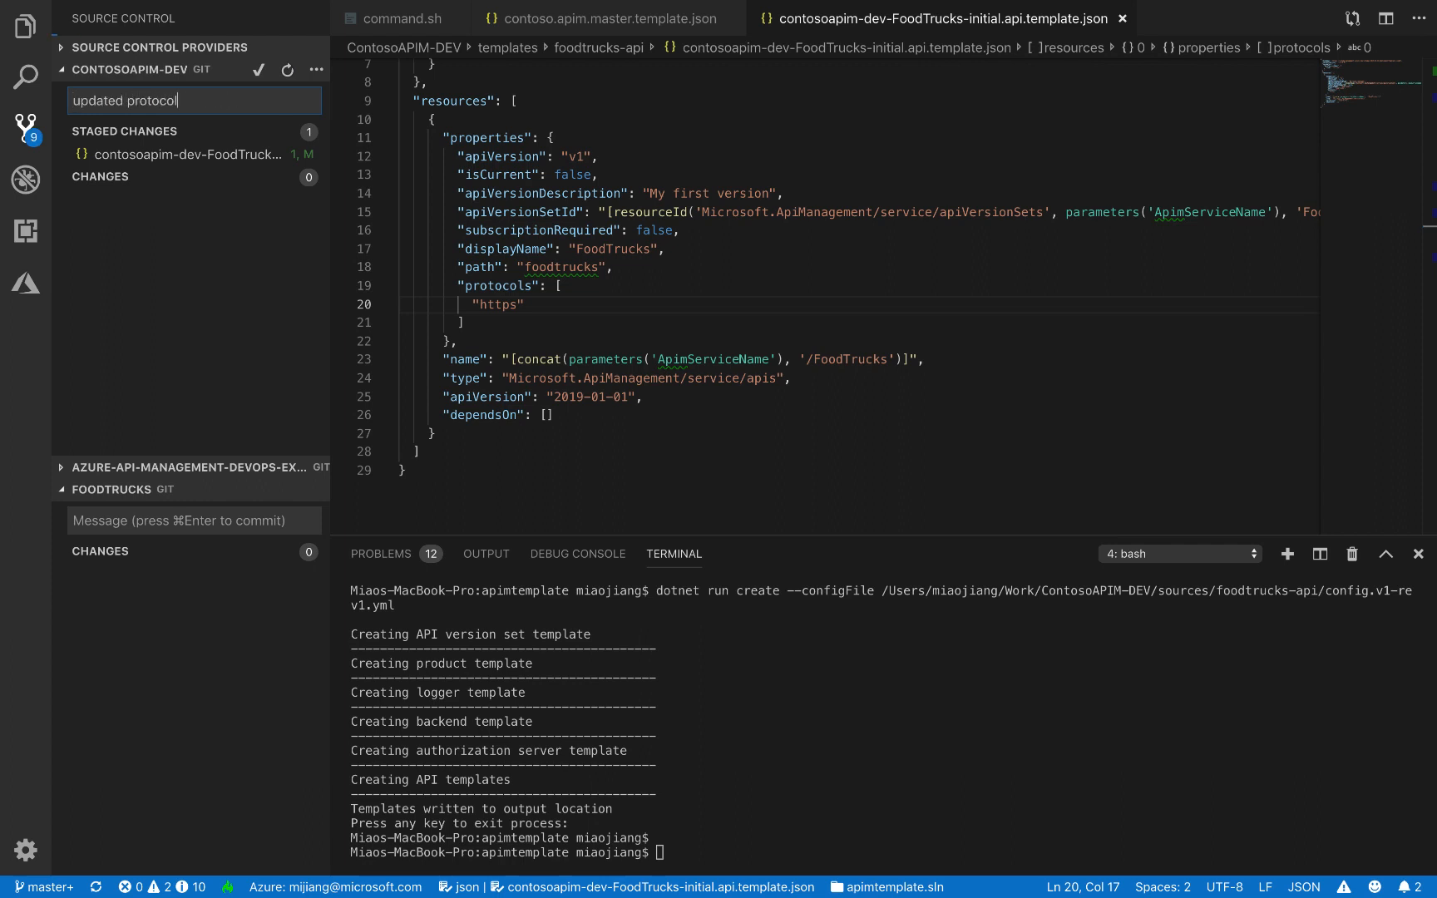
key("super+Return")
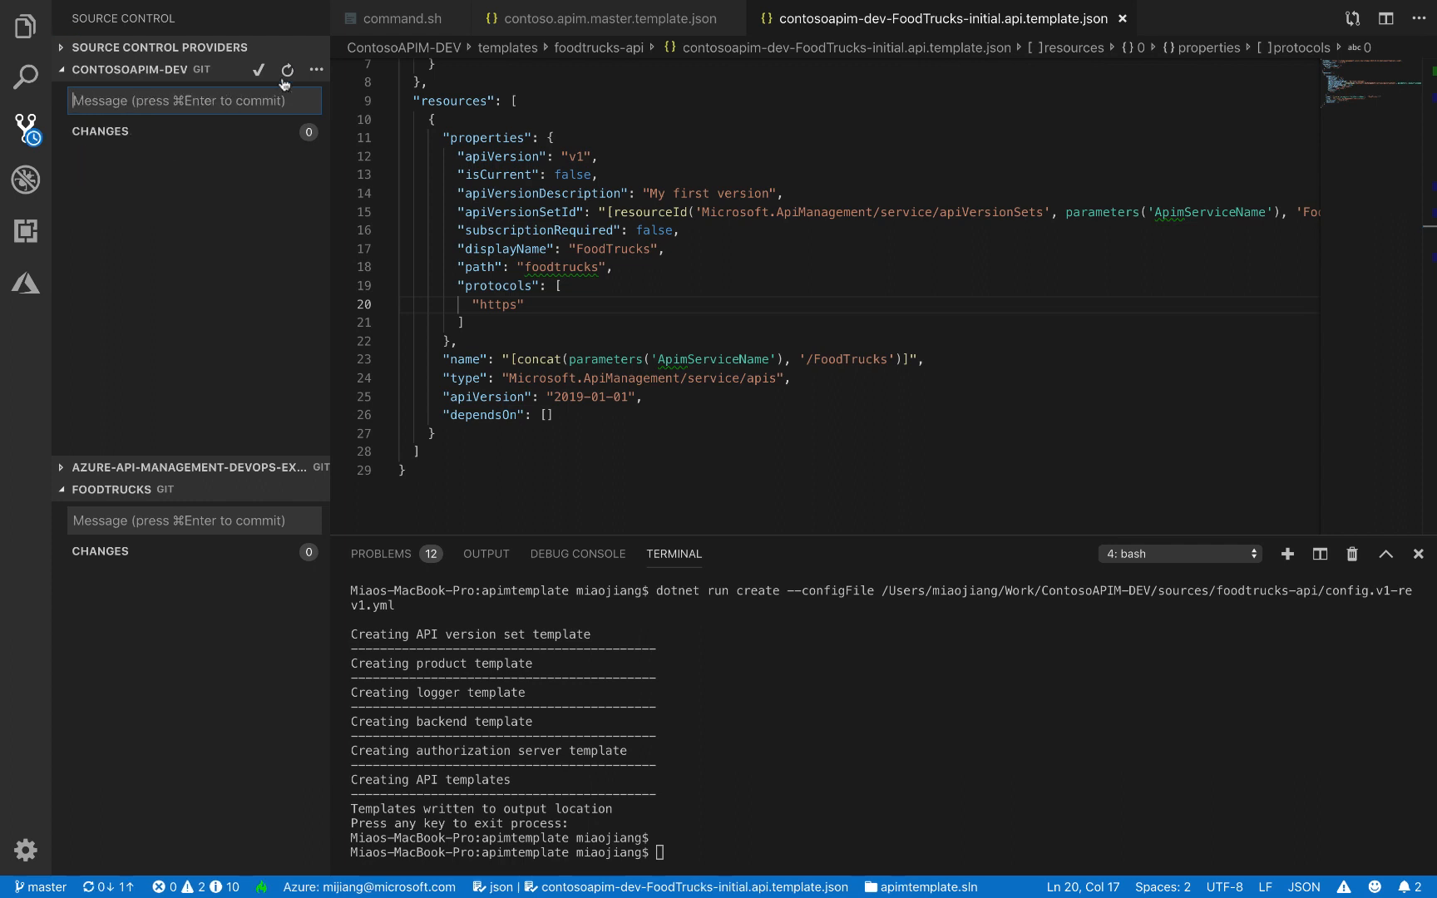
left_click(316, 69)
left_click(324, 162)
key("Return")
Switch to Azure DevOps and review the changed files of the "added a new api" pull request.
key("super+Tab")
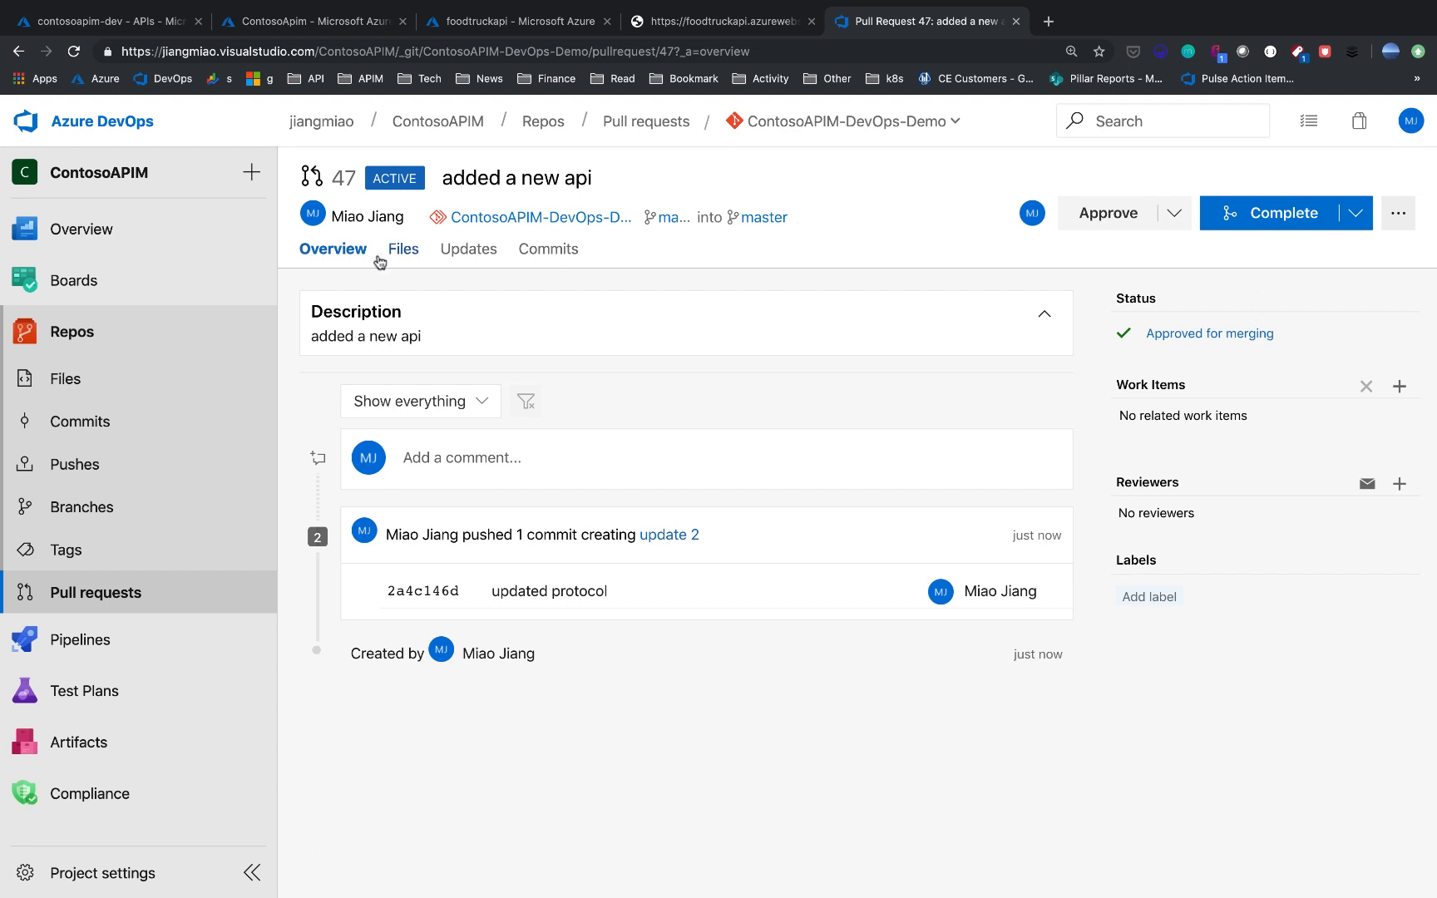
left_click(410, 262)
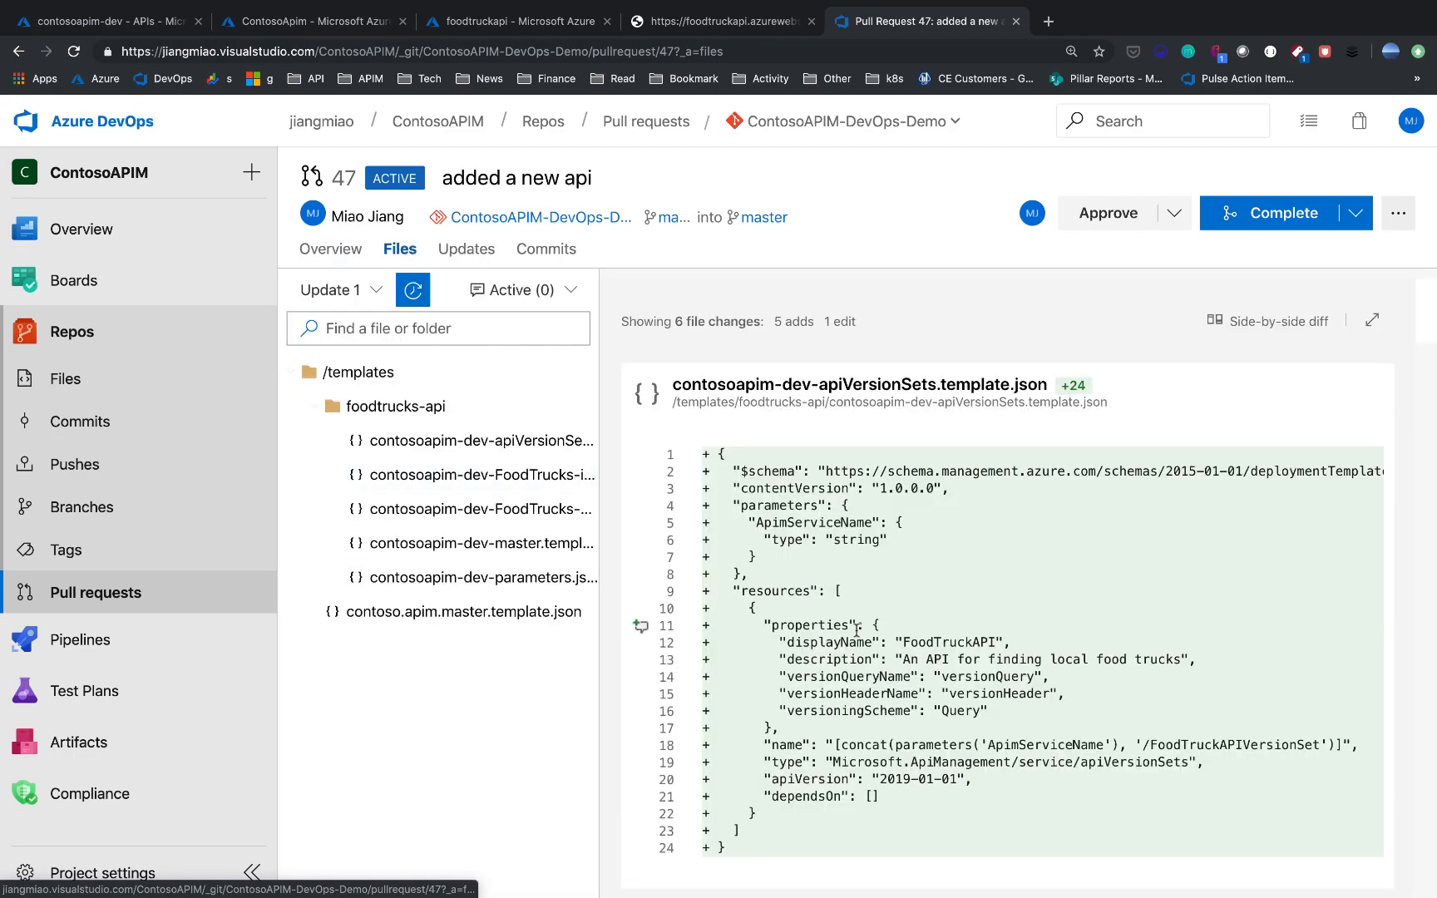
scroll(857, 630, "down", 5)
scroll(857, 631, "down", 15)
scroll(856, 630, "up", 15)
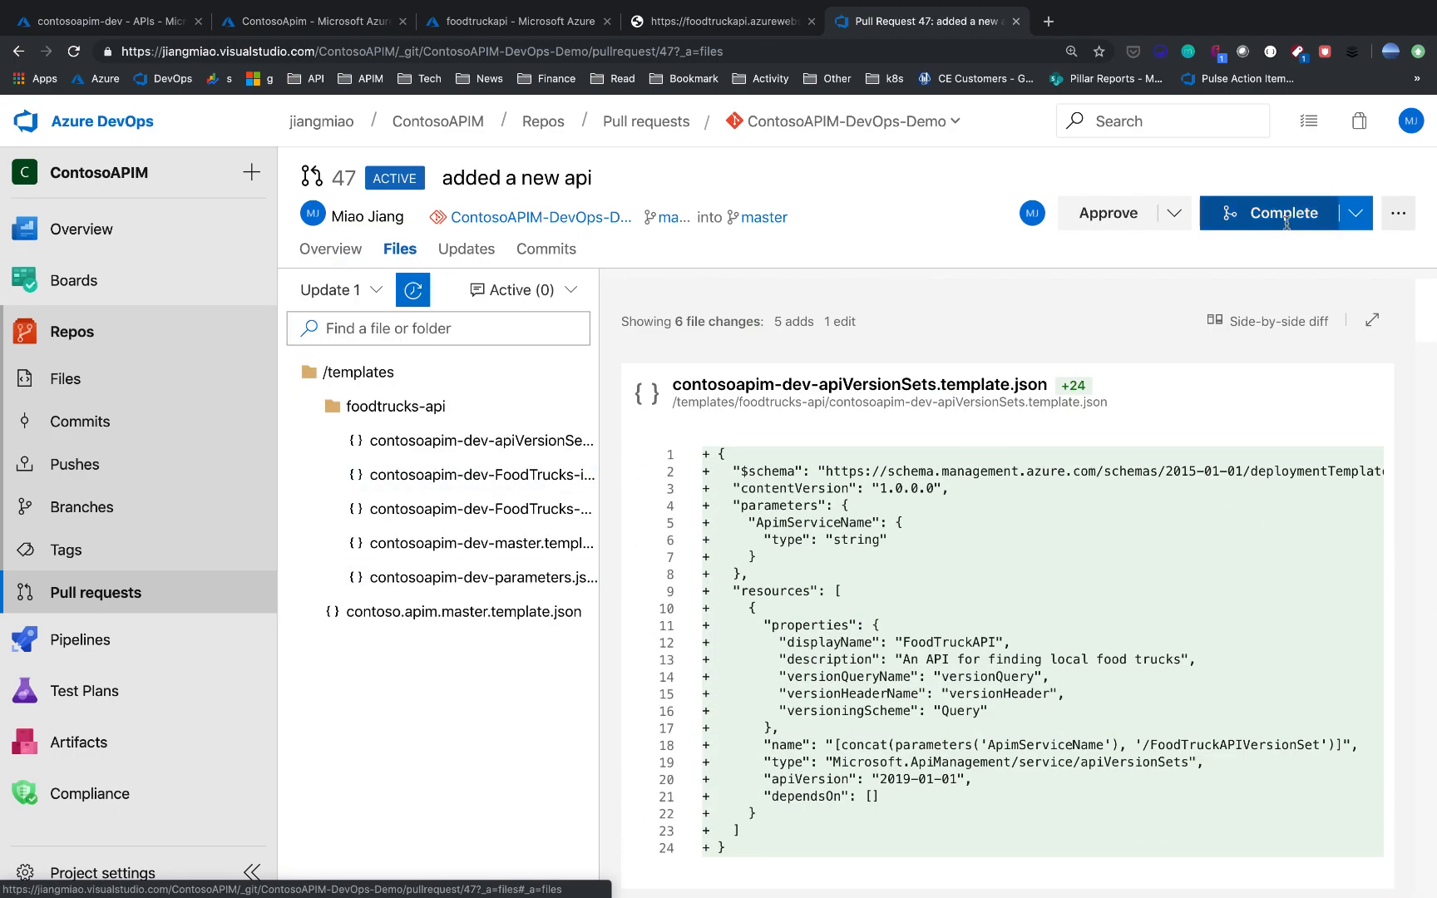
Complete the "added a new api" pull request into master and return to its overview.
left_click(1283, 213)
left_click(1187, 848)
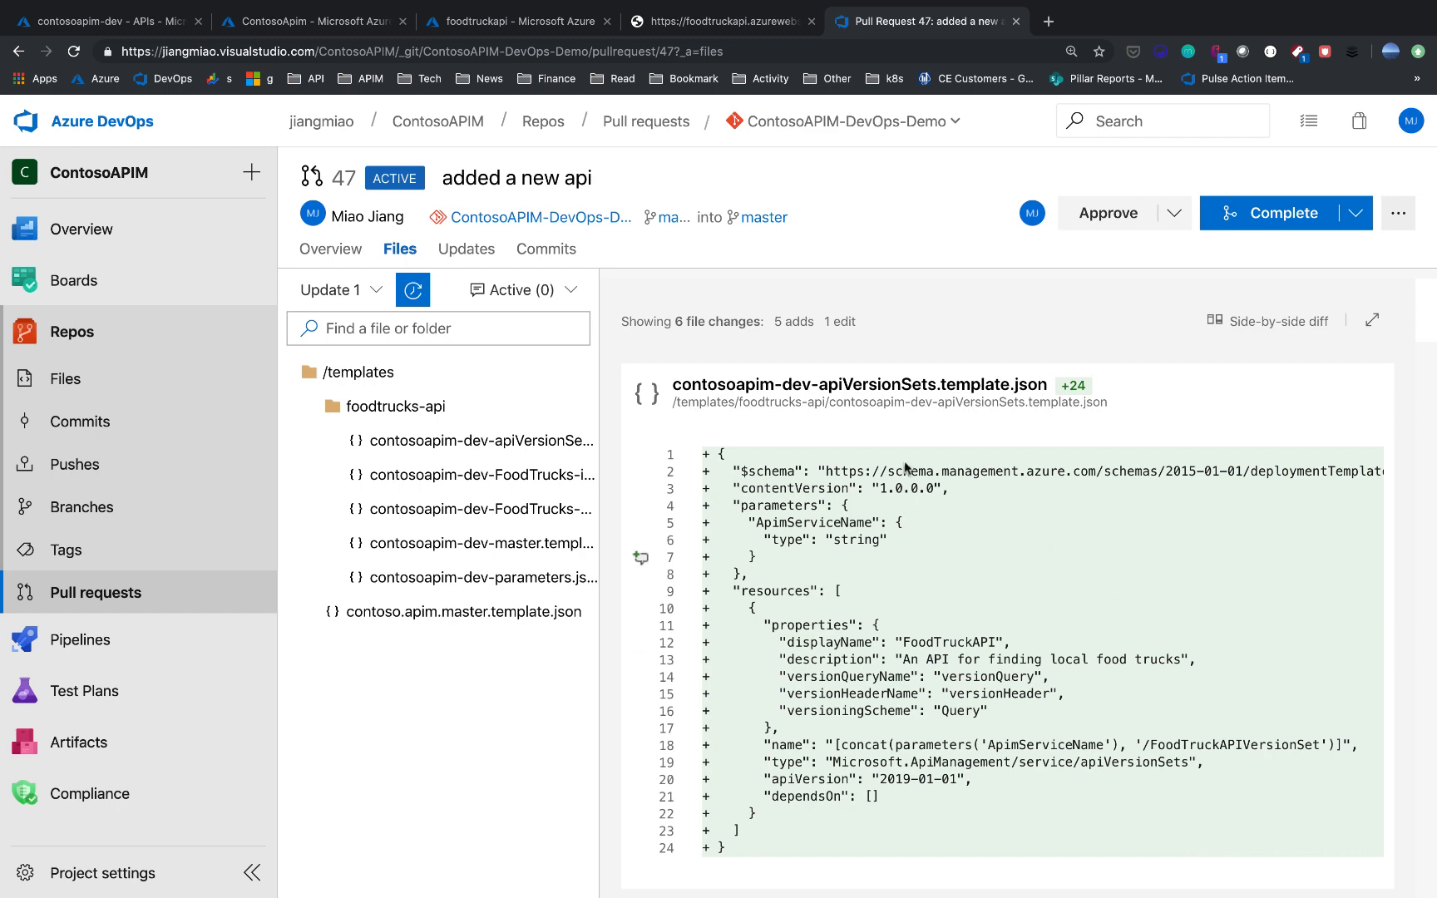
left_click(343, 254)
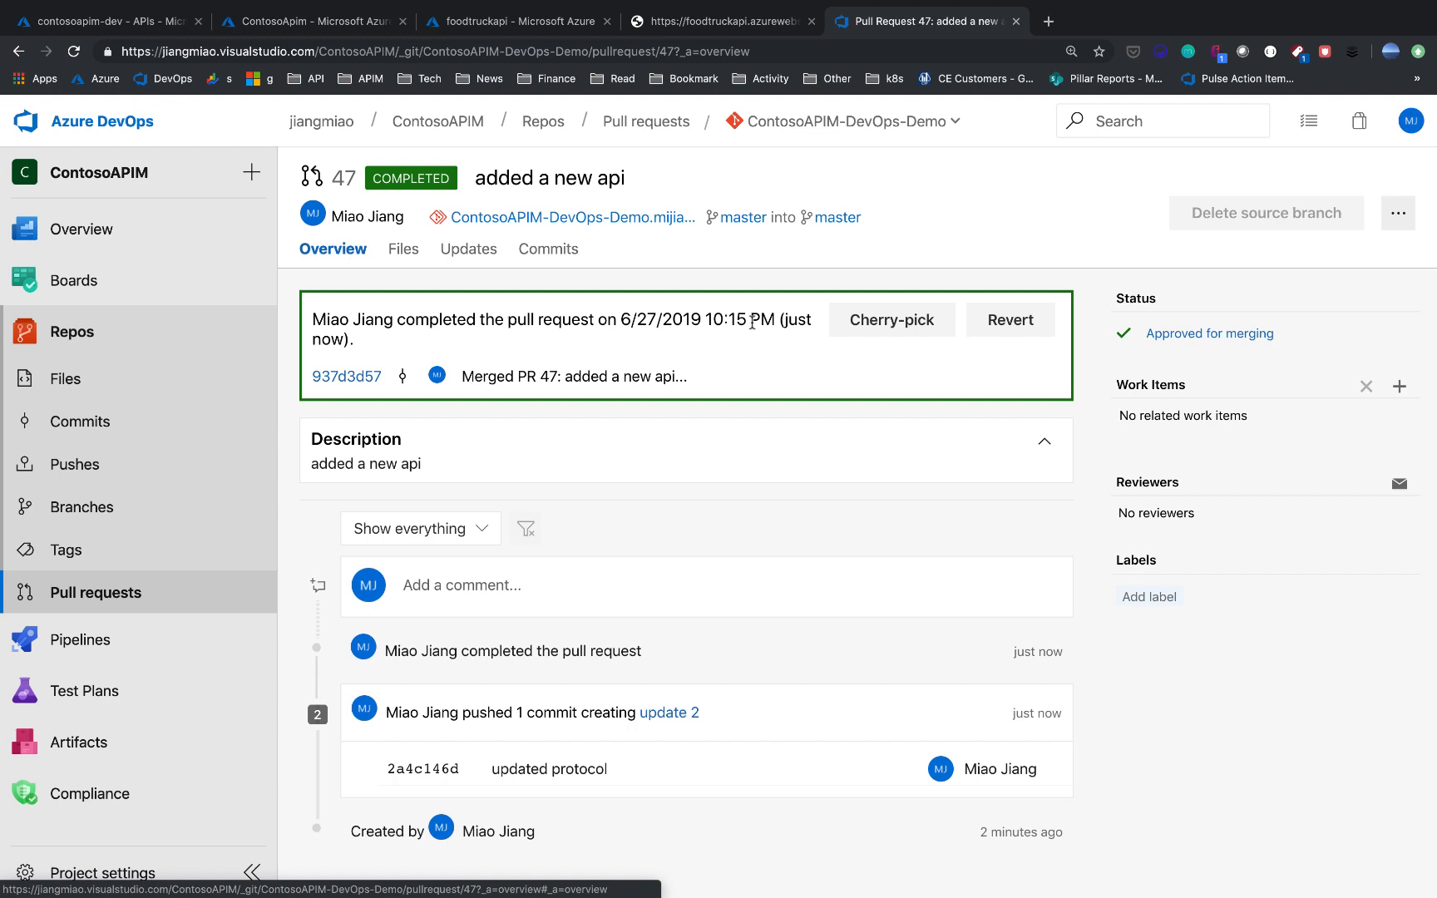
Switch to the Azure portal and view the Demo Conference API's operations in contosoapim-dev.
left_click(142, 31)
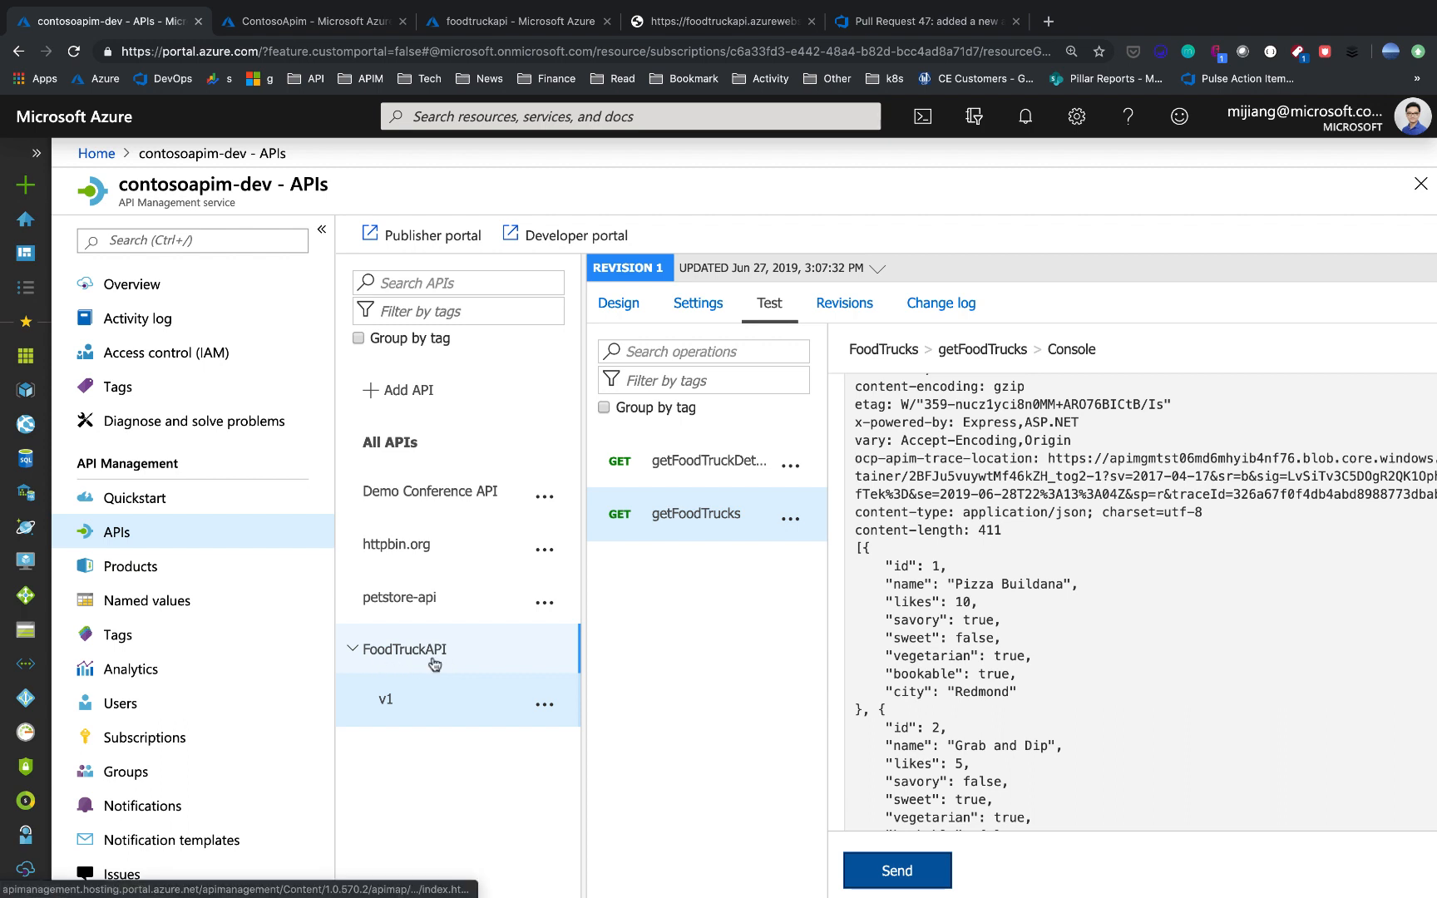
left_click(467, 497)
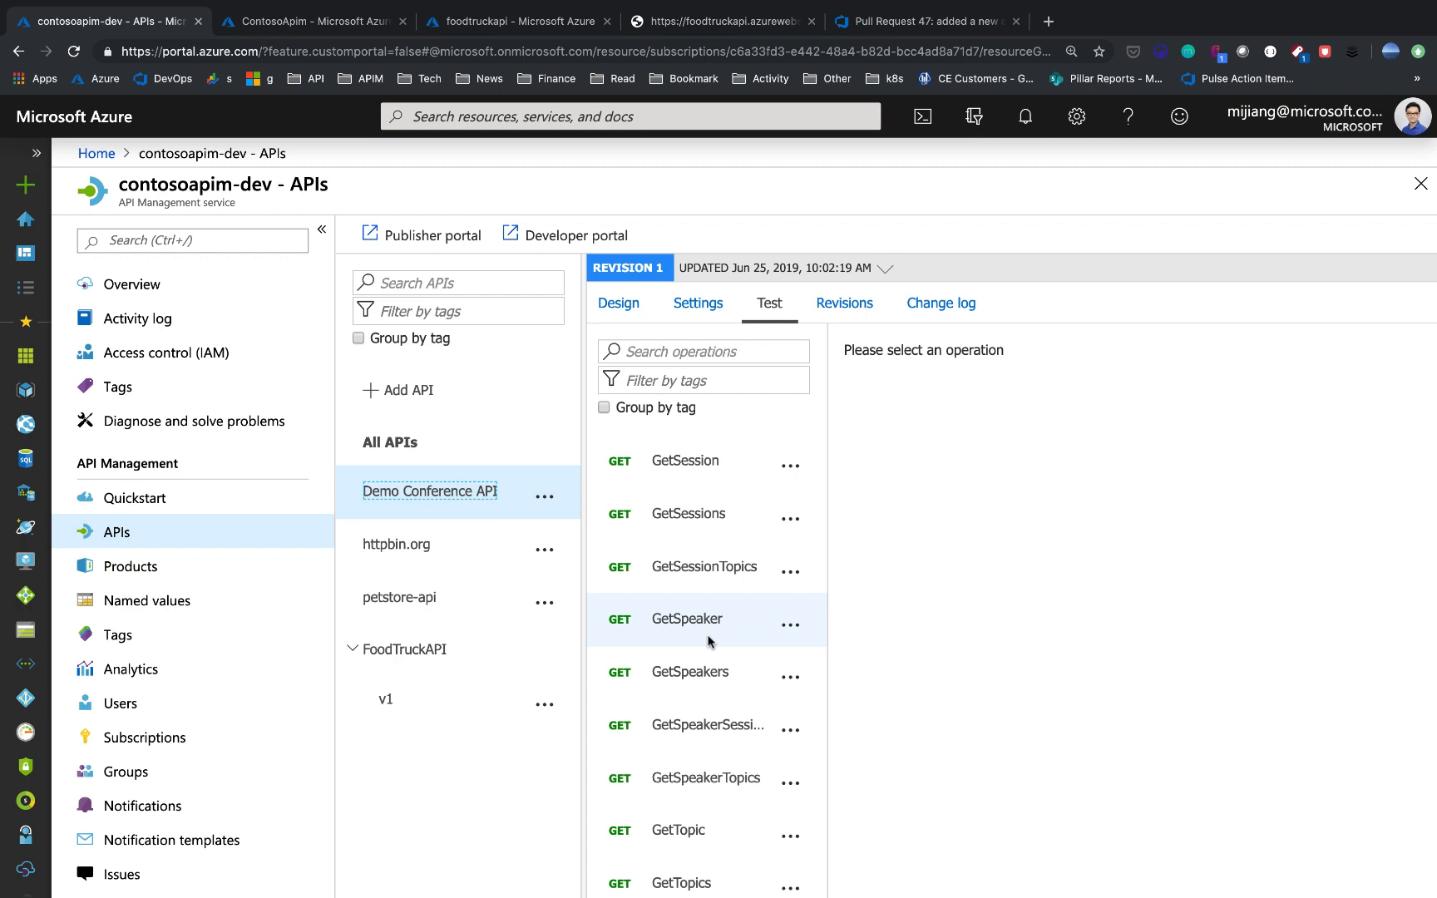
Switch to Visual Studio Code and run the dotnet extract command from command.sh in a cleared terminal, extracting democonf from contosoapim-dev.
key("super+Tab")
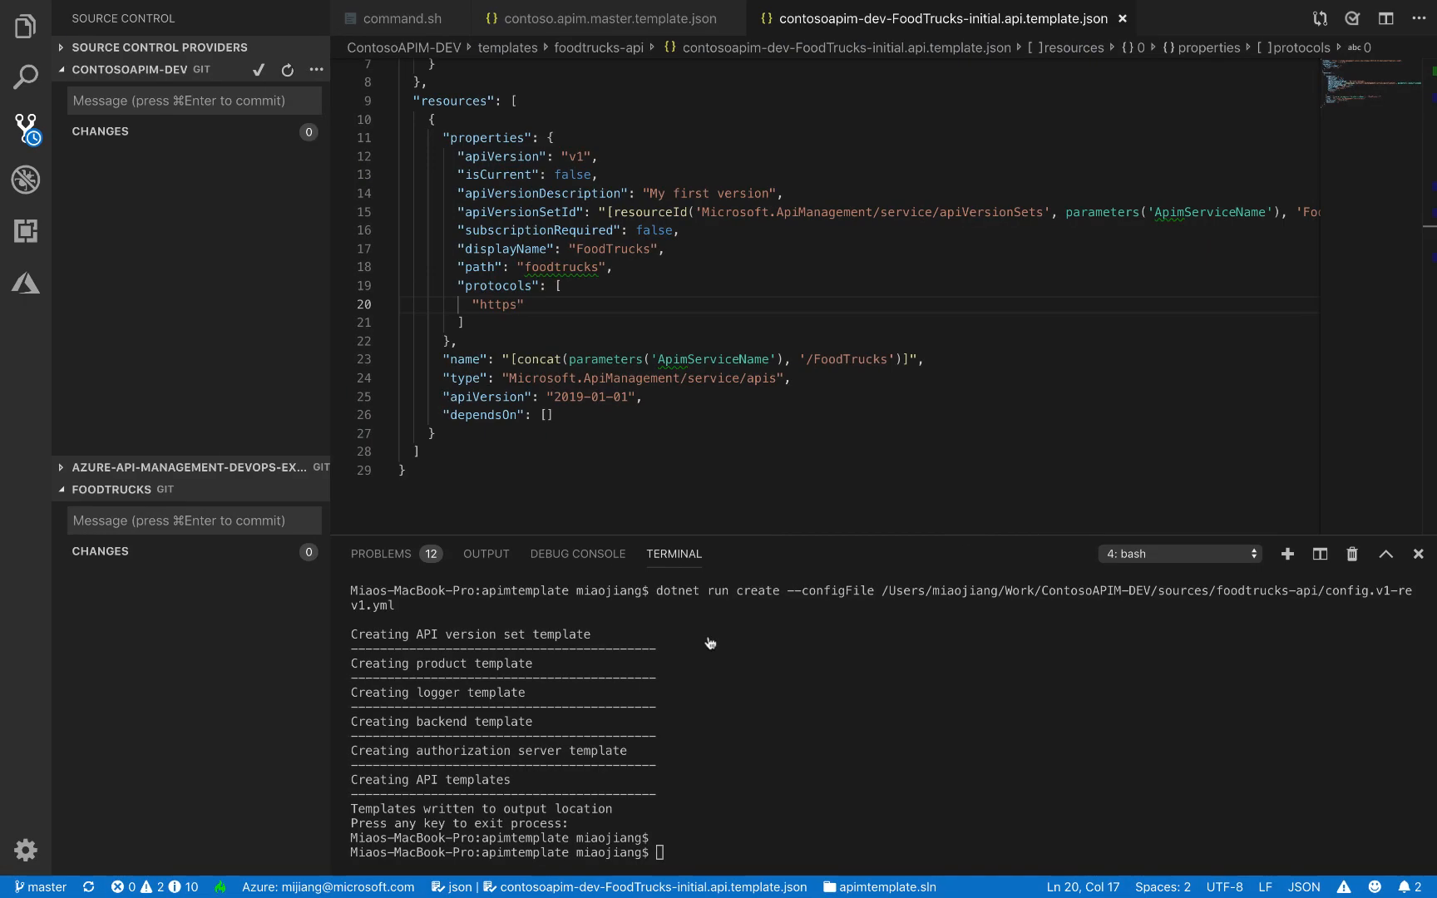
left_click(407, 20)
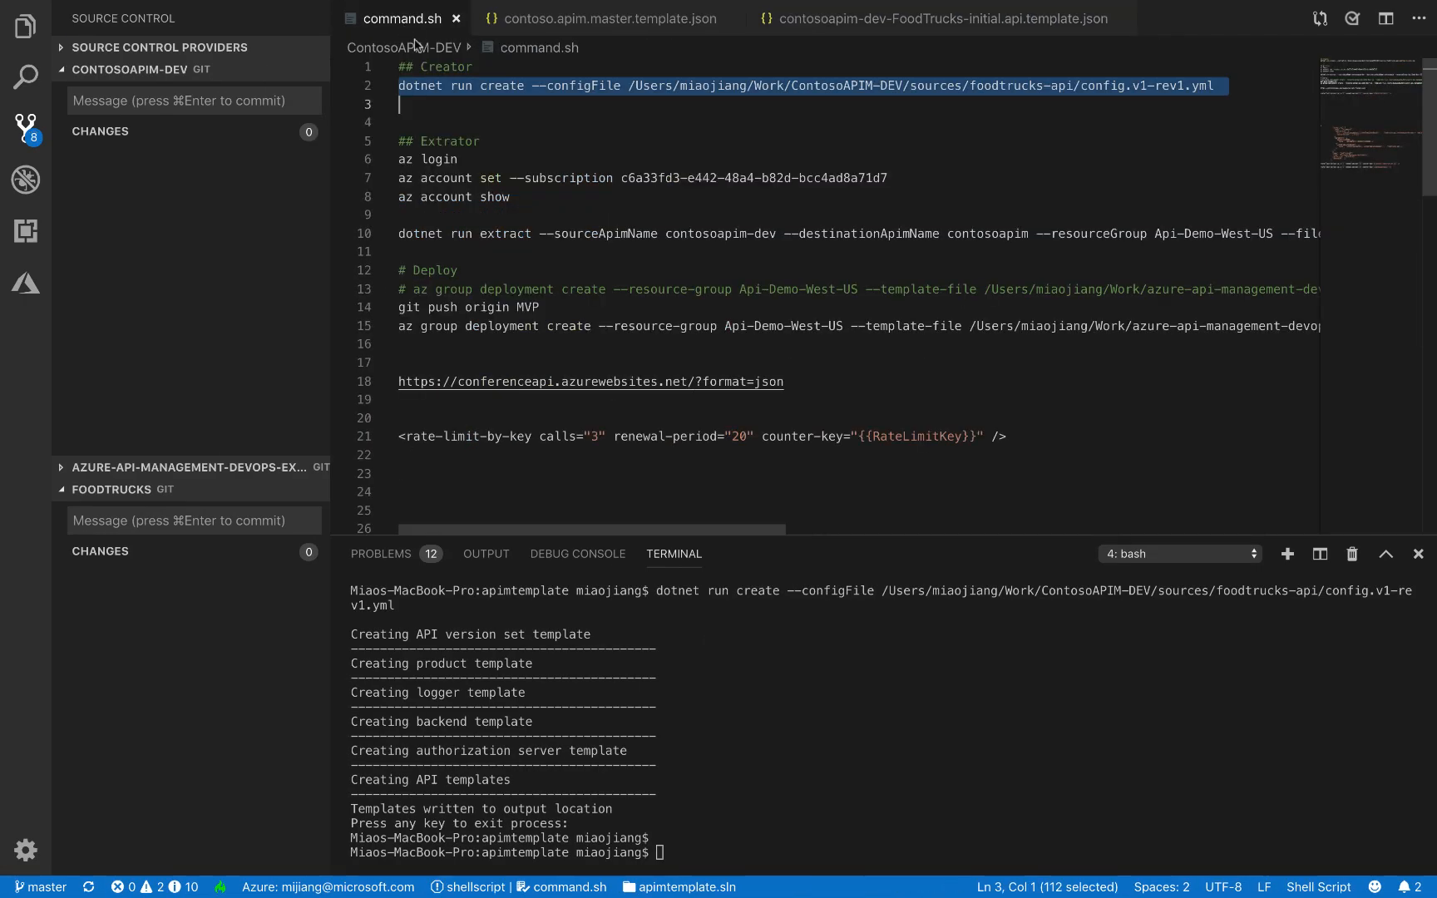
left_click(461, 121)
scroll(516, 311, "down", 2)
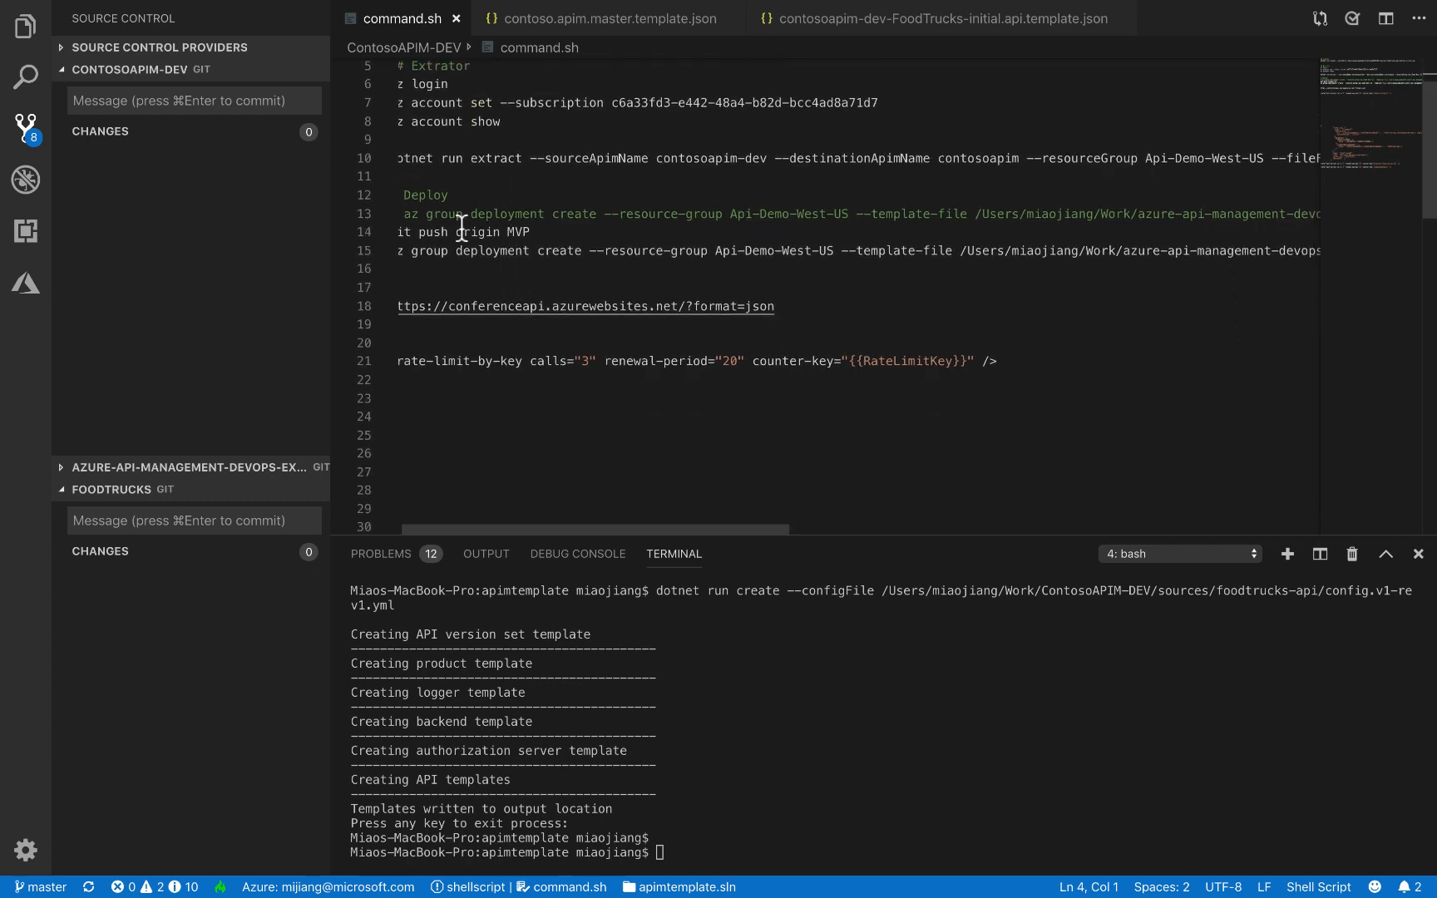
scroll(417, 167, "left", 1)
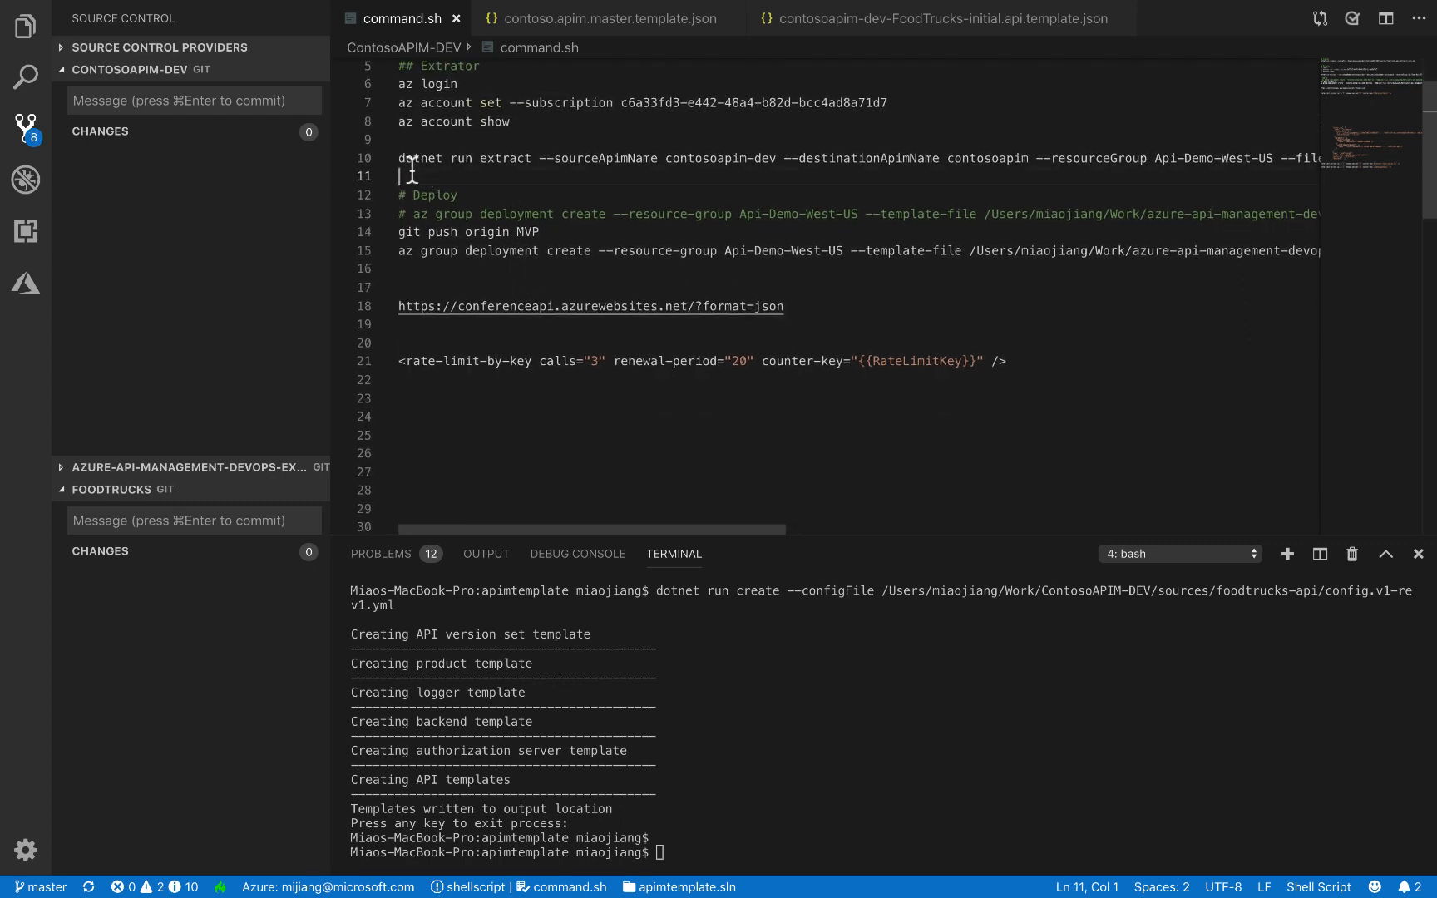
left_click(414, 159)
triple_click(414, 162)
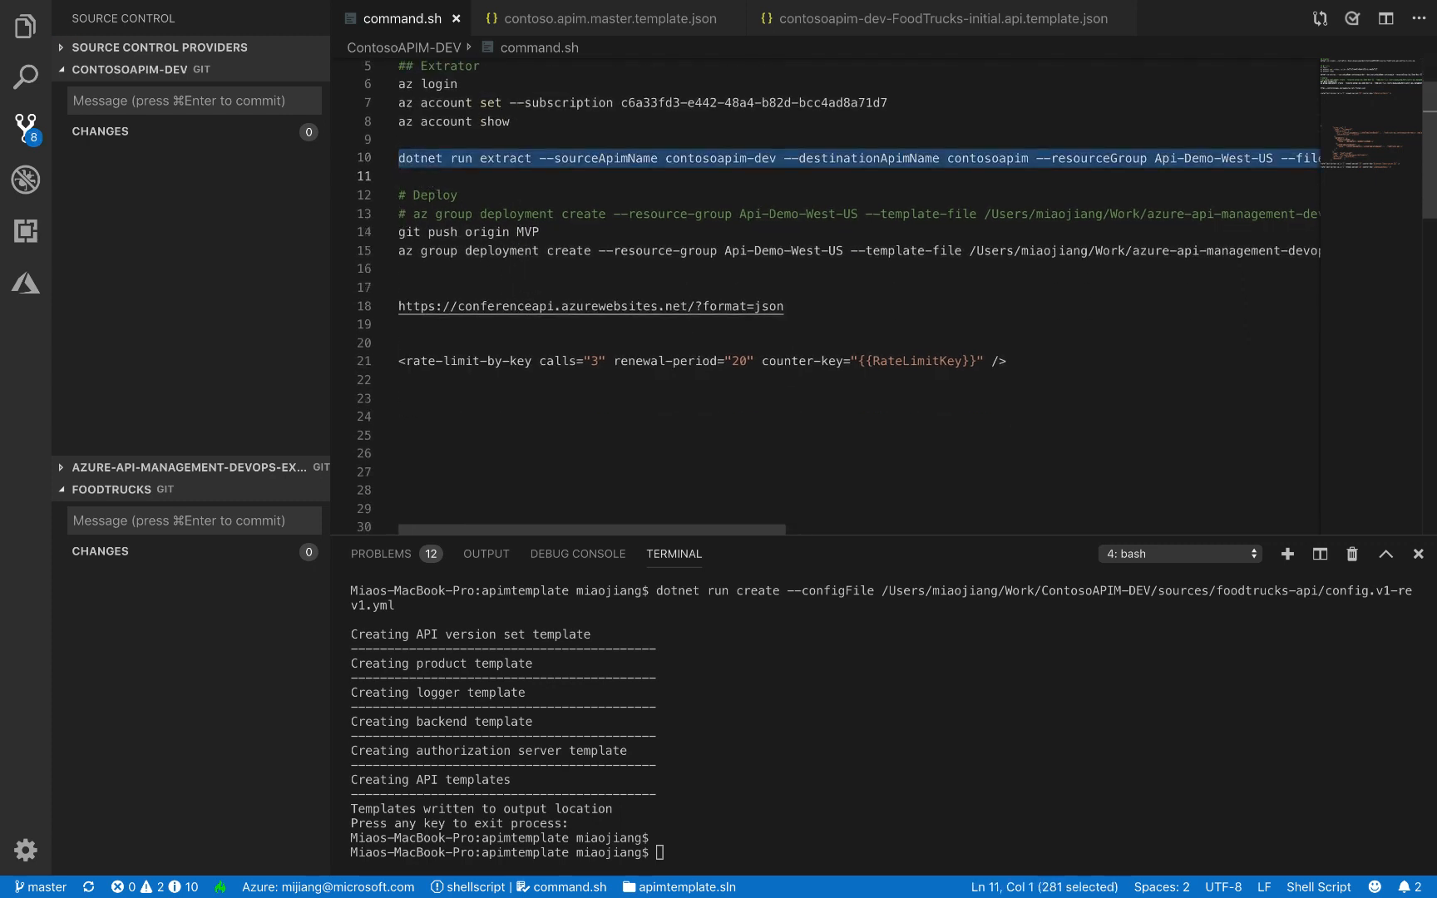
left_click(818, 706)
key("super+k")
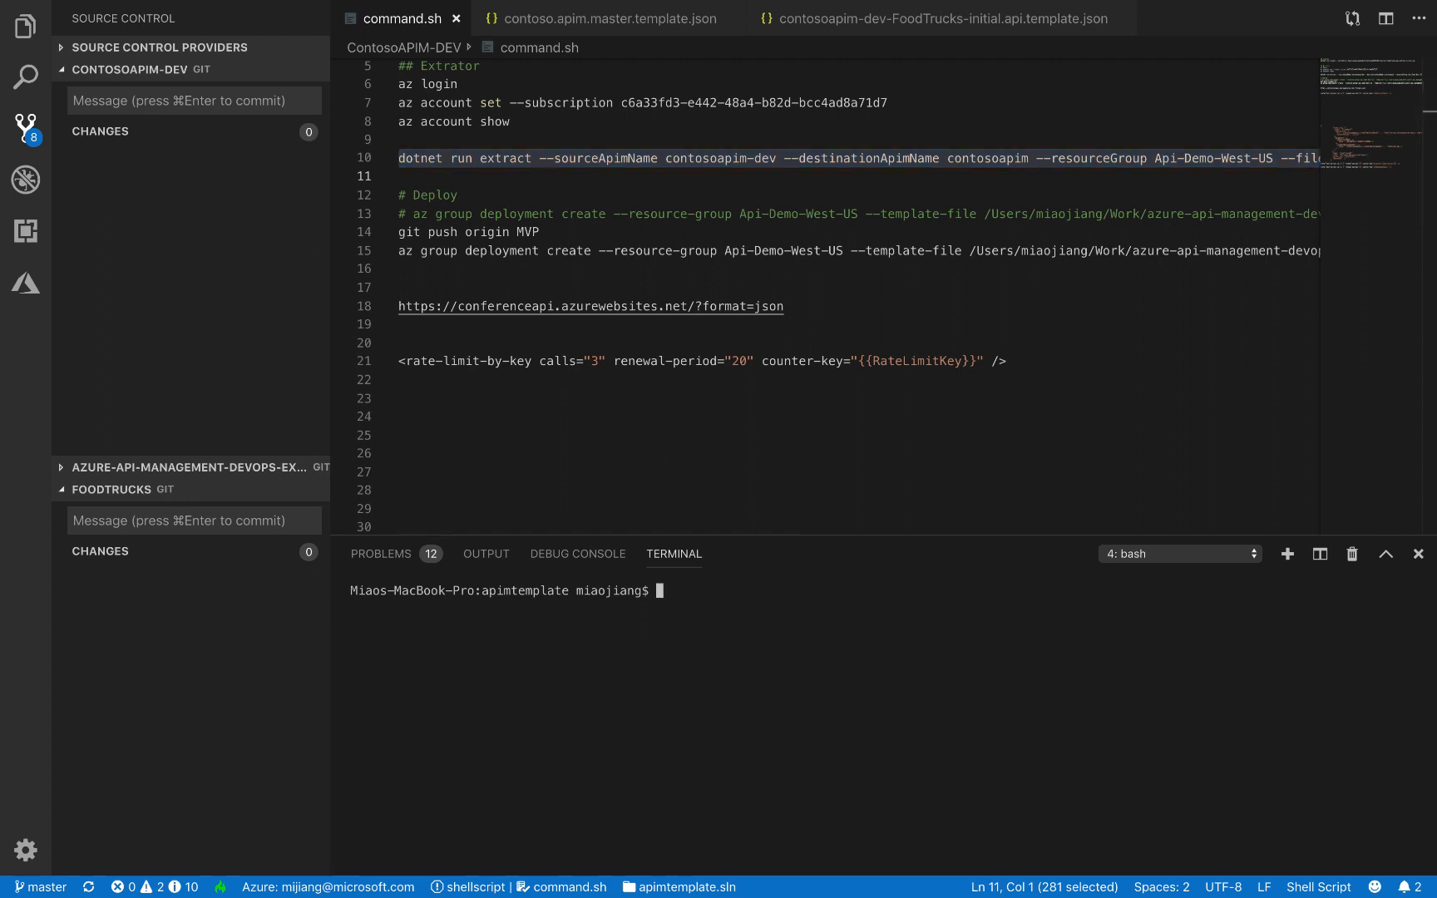
type("dotnet run extract --sourceApimName contosoapim-dev --destinationApimName contosoapim --resourceGroup Api-Demo-West-US --fileFolder /Users/miaojiang/Work/ContosoAPIM-DEV/templates/conf-api --apiName democonf --policyXMLBaseUrl https://apimdevops.blob.core.windows.net/armartifacts")
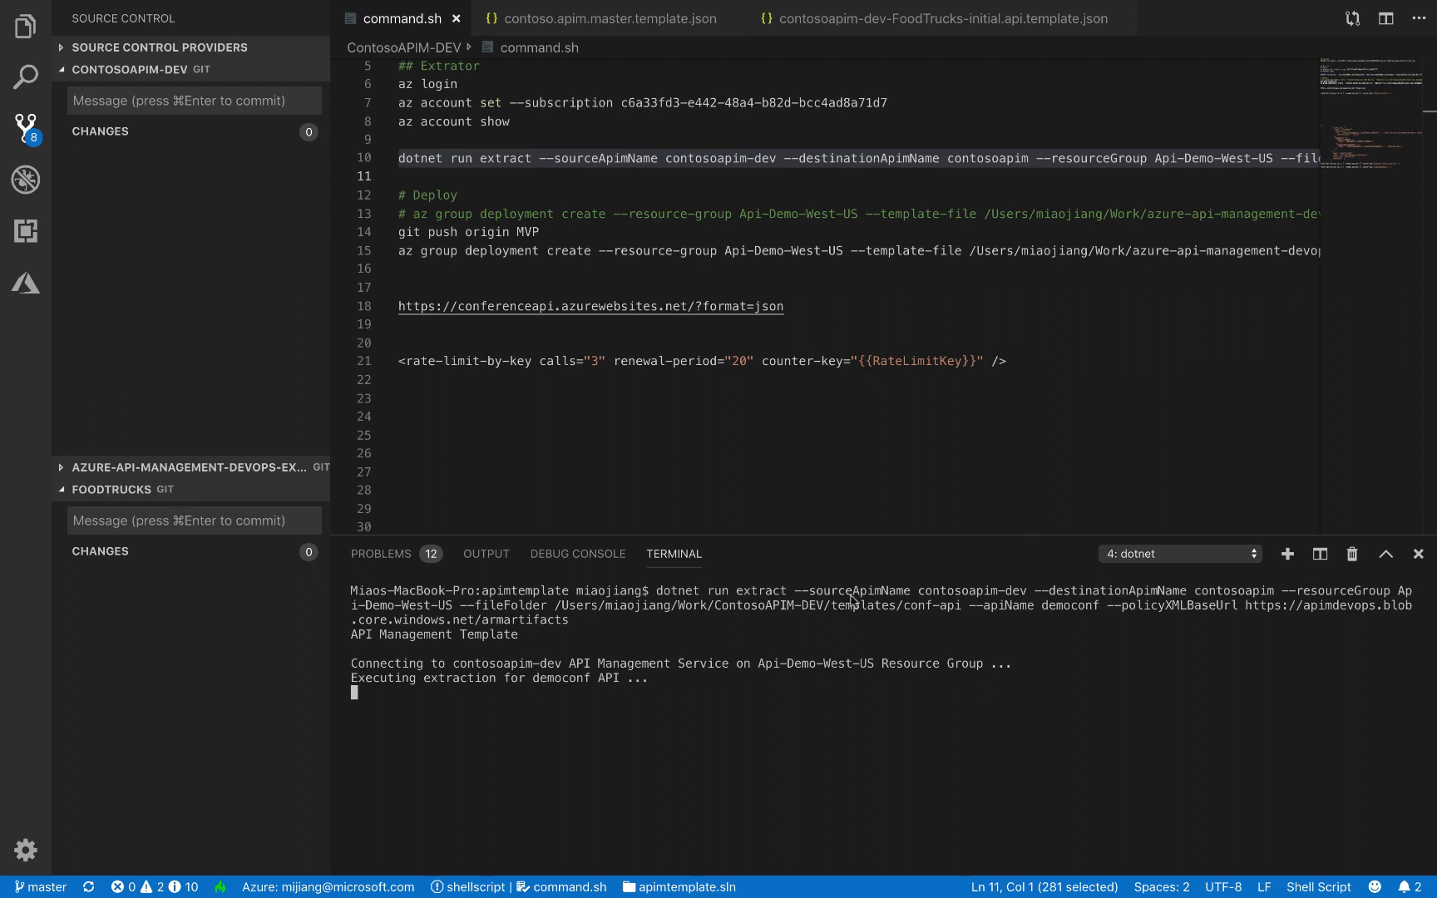
Check the extract command's source service, API name and output folder, and exit the process once the templates are written.
left_click_drag(937, 596, 1023, 597)
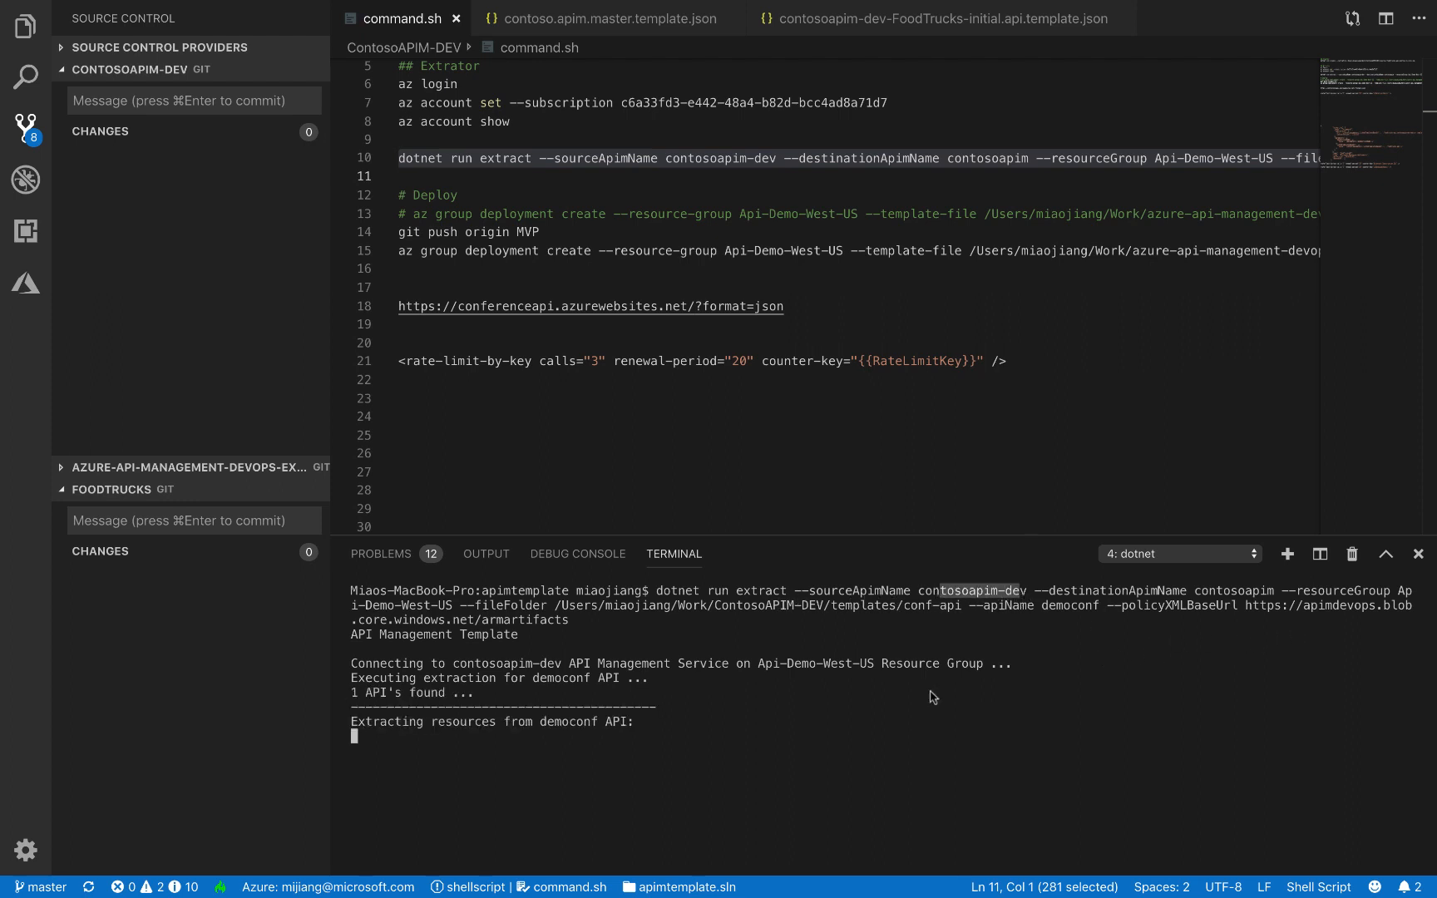
left_click_drag(1042, 606, 1106, 609)
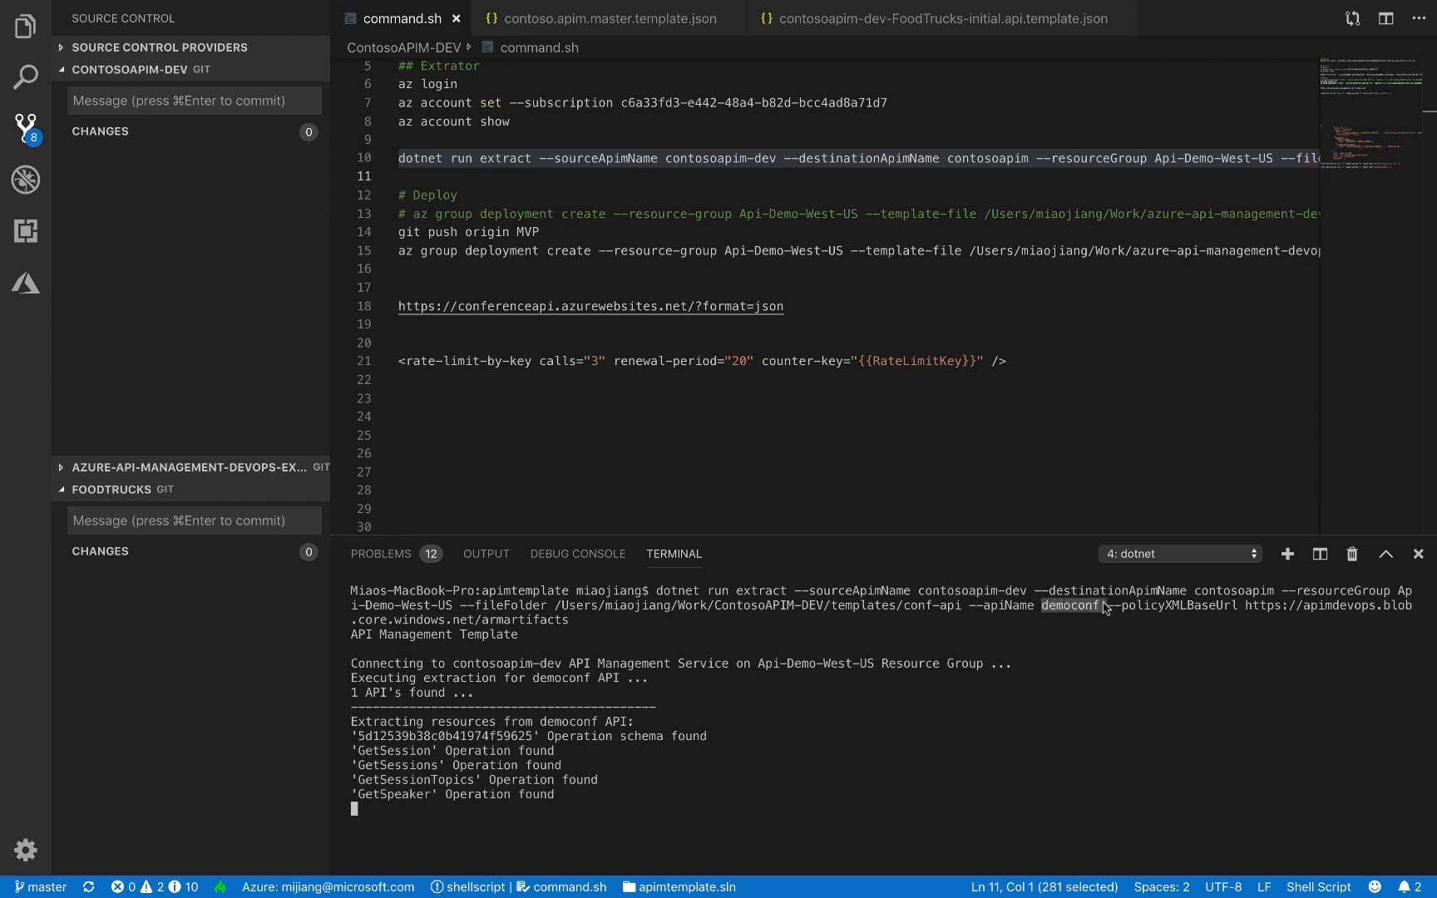
left_click_drag(549, 606, 969, 617)
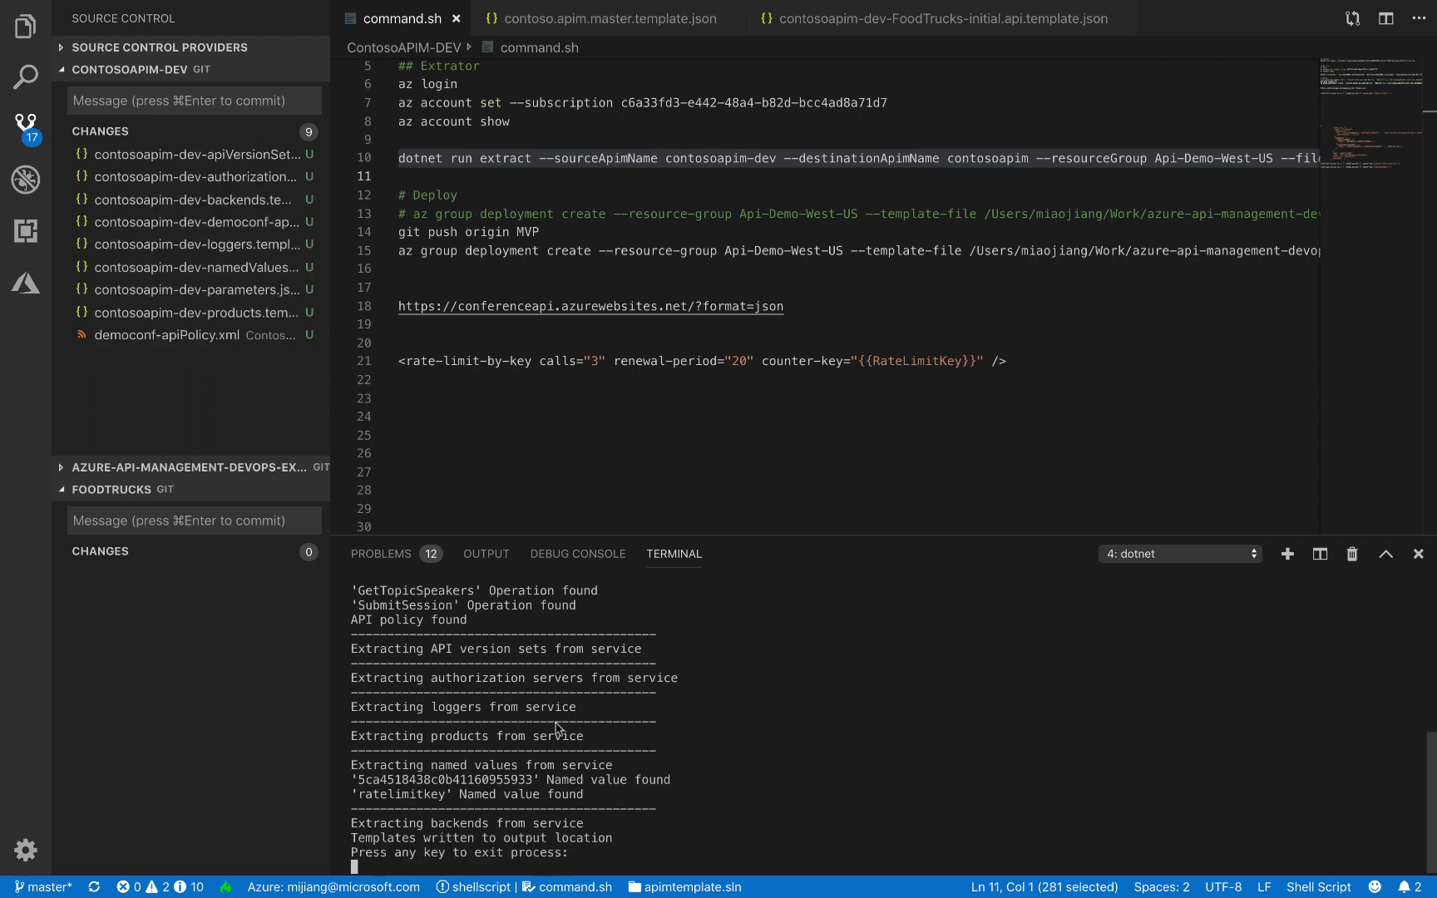
key("Return")
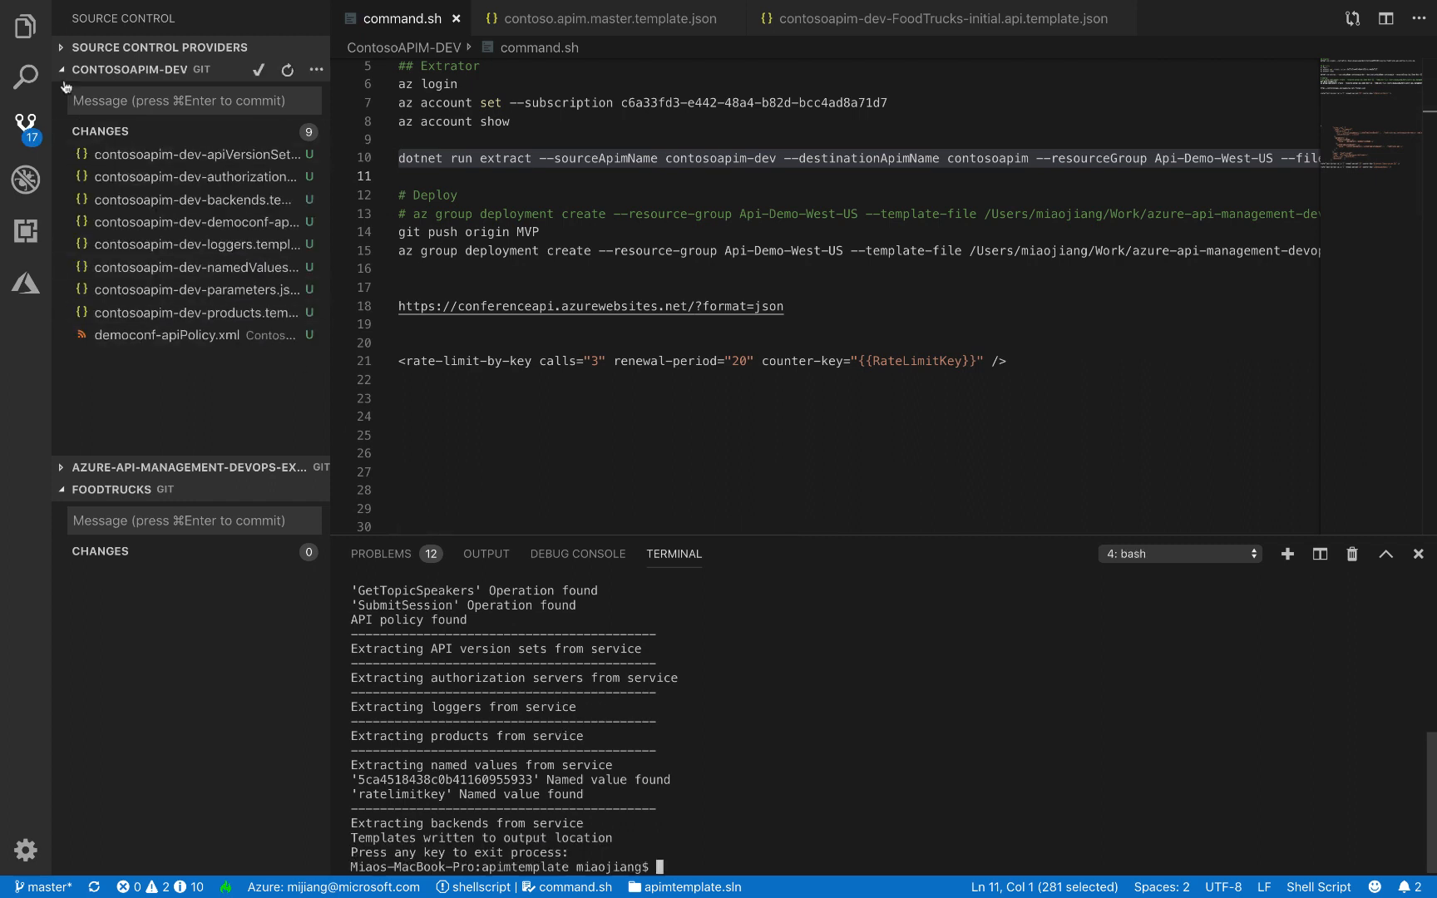
Open contosoapim-dev-democonf-api.template.json from the templates/conf-api folder and close the terminal.
left_click(26, 30)
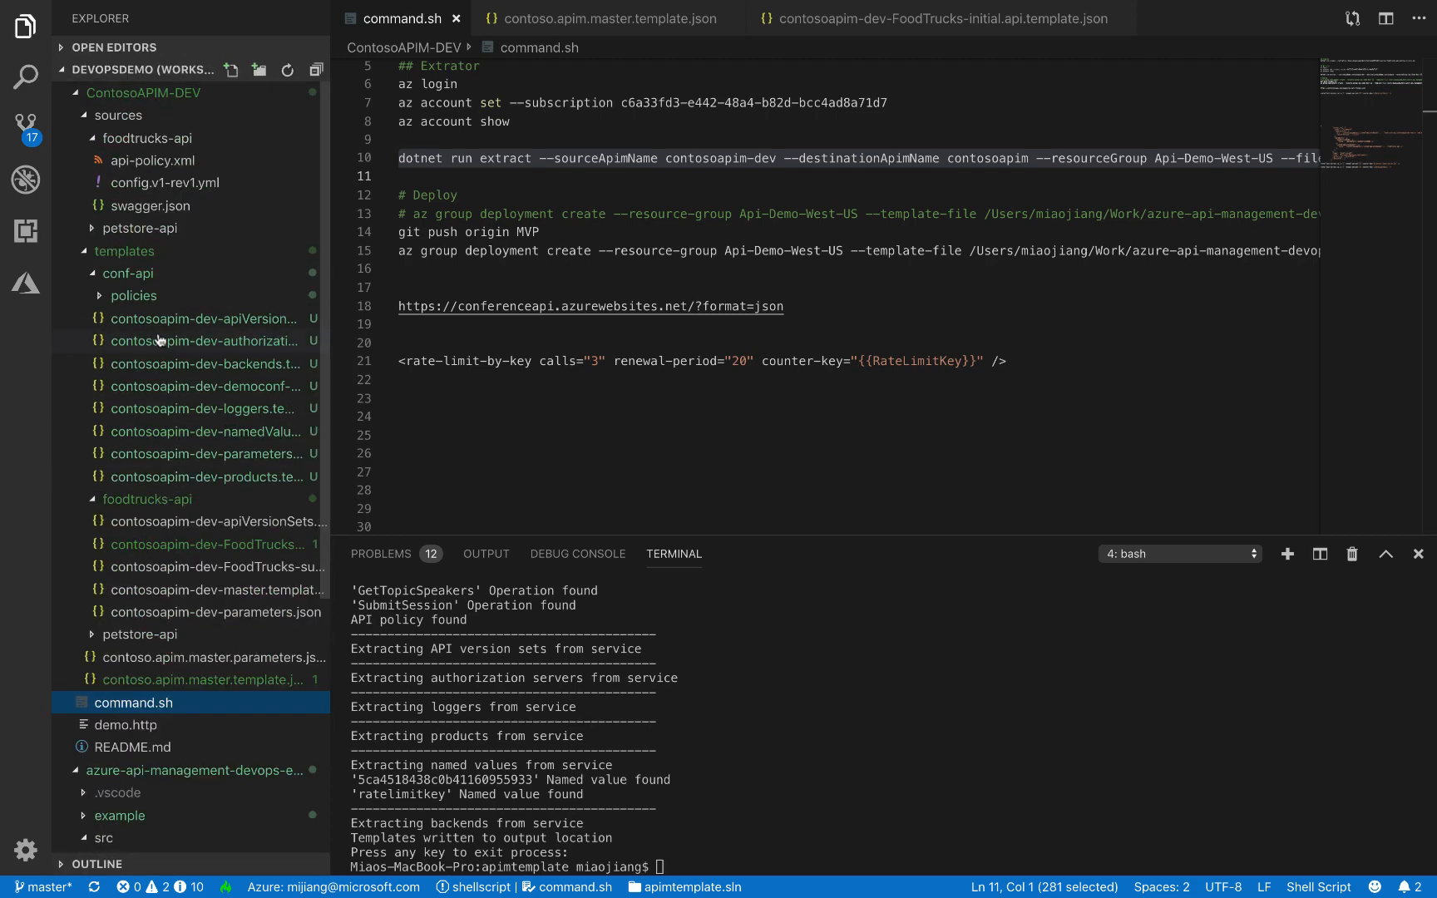
scroll(160, 340, "down", 5)
scroll(160, 341, "up", 5)
left_click(189, 387)
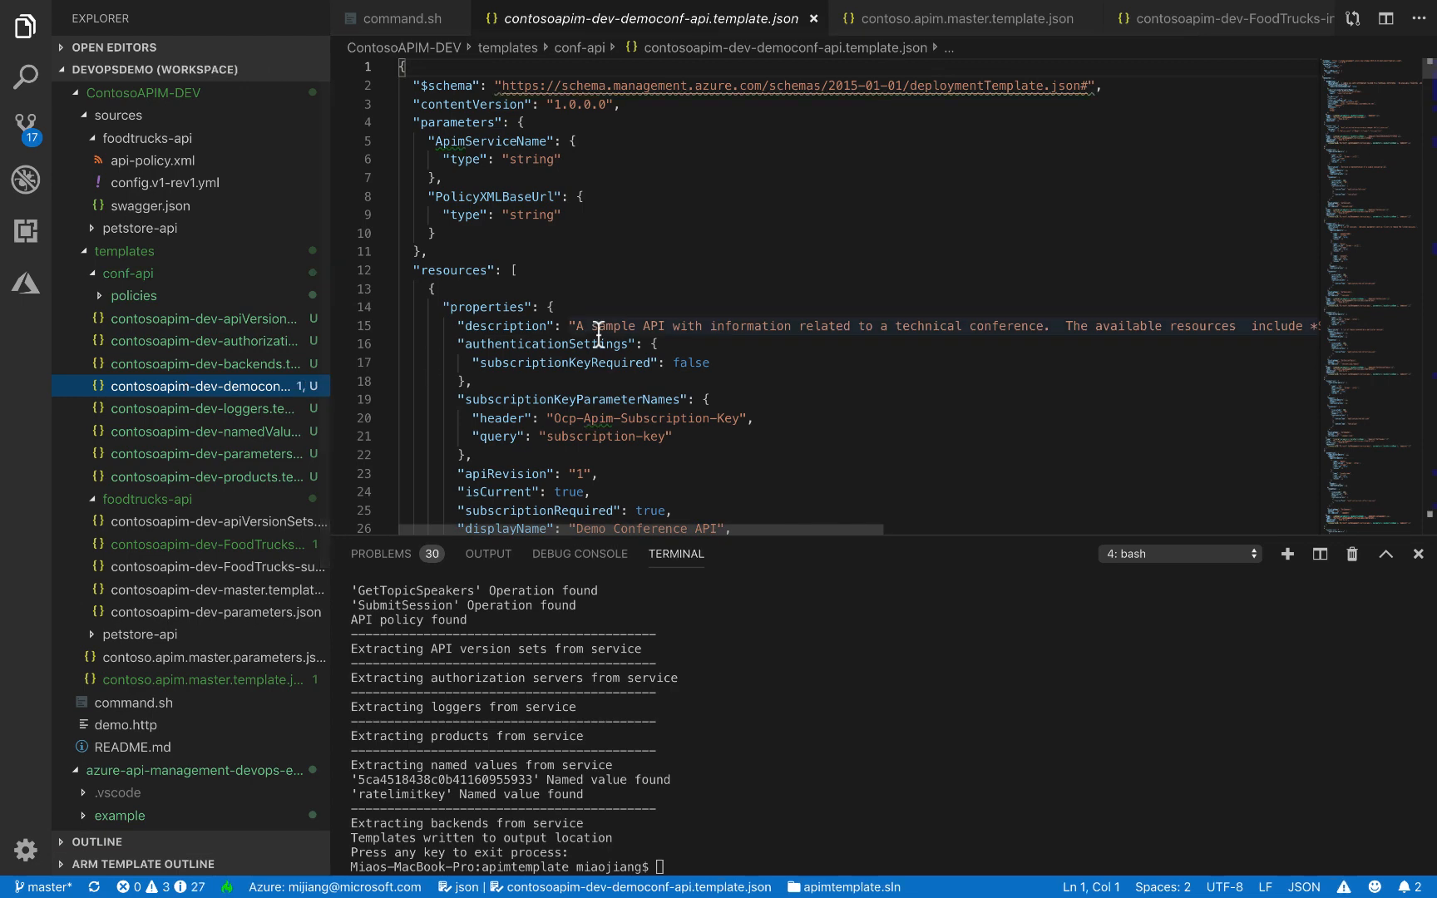
left_click(1419, 555)
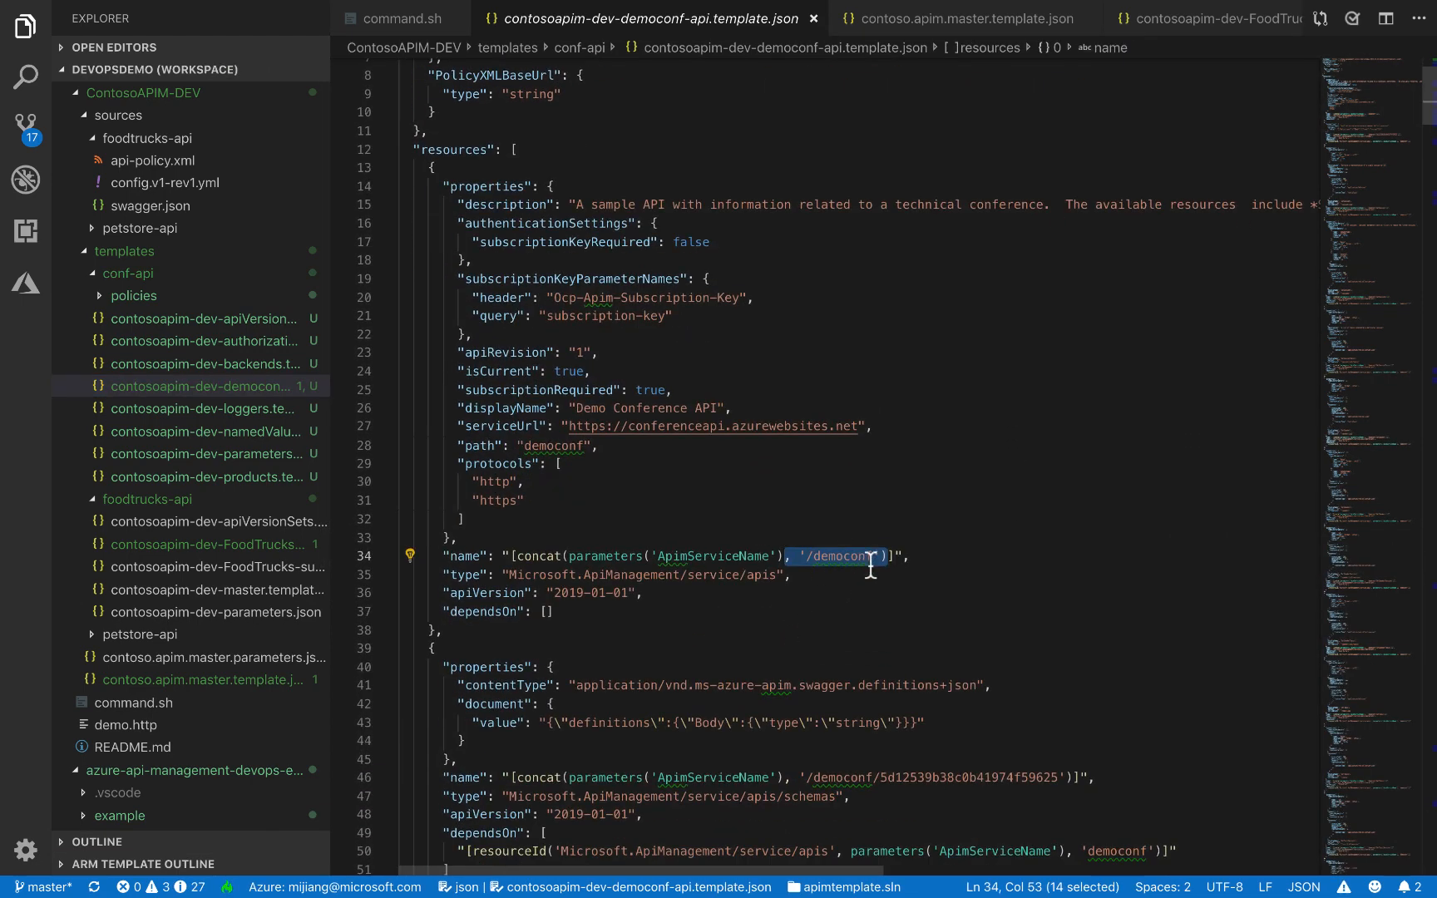
Examine the schema and operation resources defined in the democonf API template.
scroll(871, 566, "down", 7)
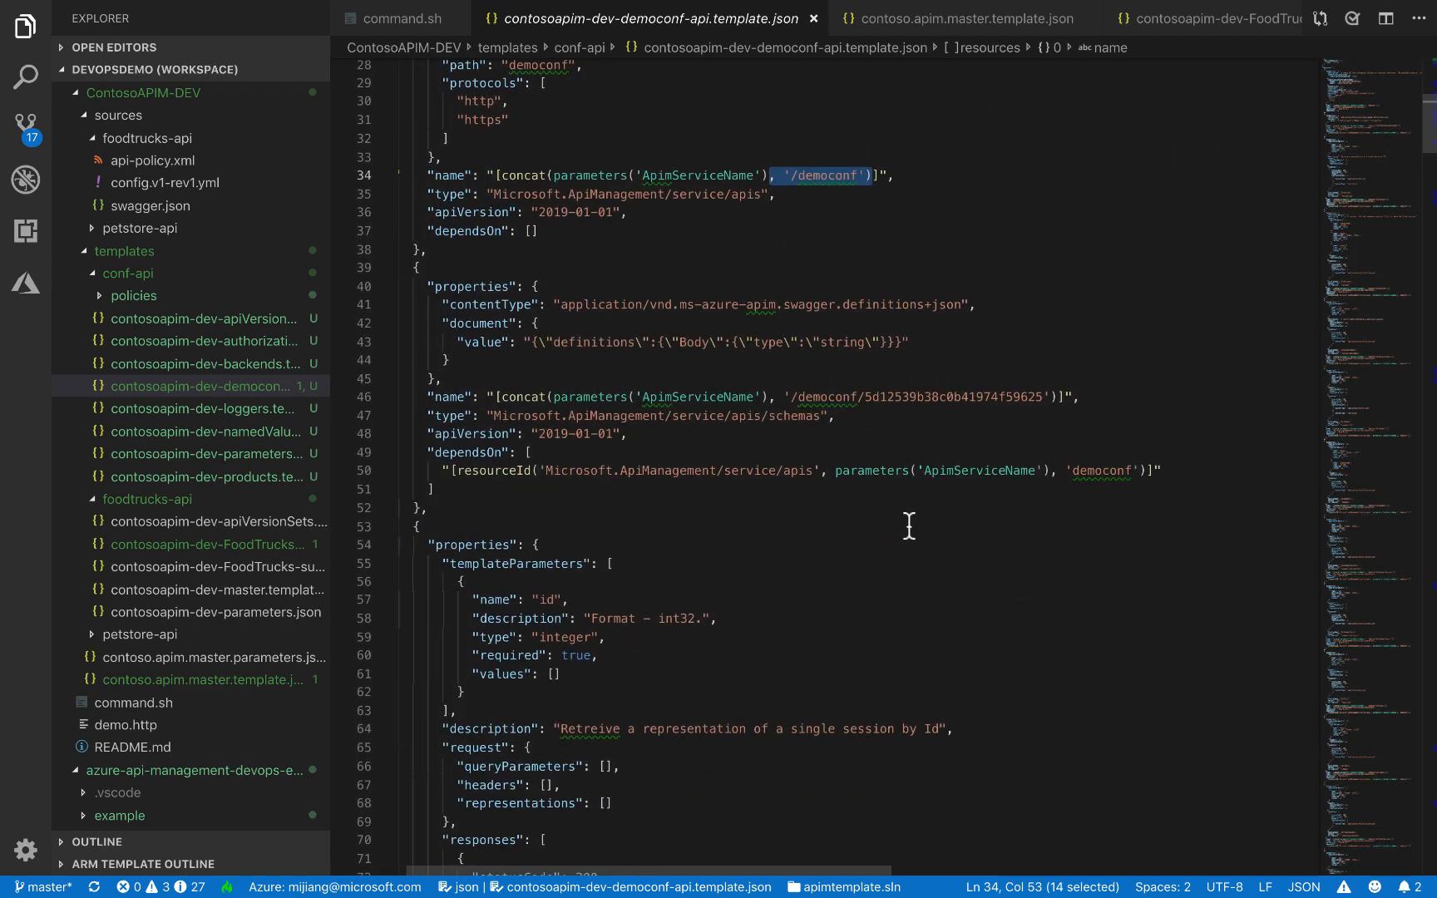
left_click_drag(832, 433, 754, 416)
scroll(715, 667, "down", 2)
scroll(715, 668, "down", 9)
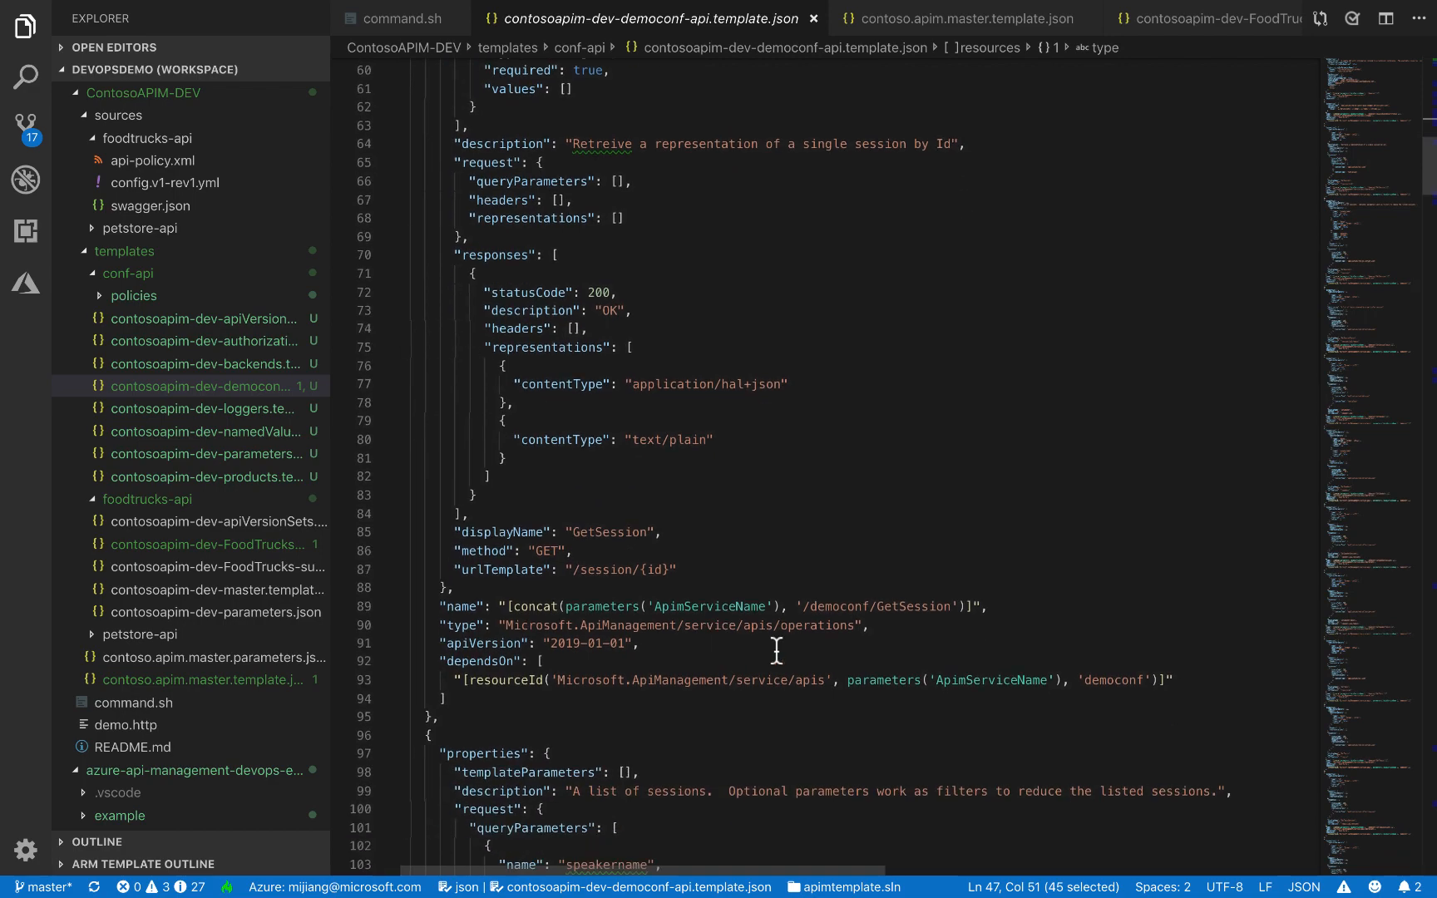
left_click_drag(896, 633, 737, 632)
scroll(738, 632, "down", 7)
scroll(738, 632, "down", 20)
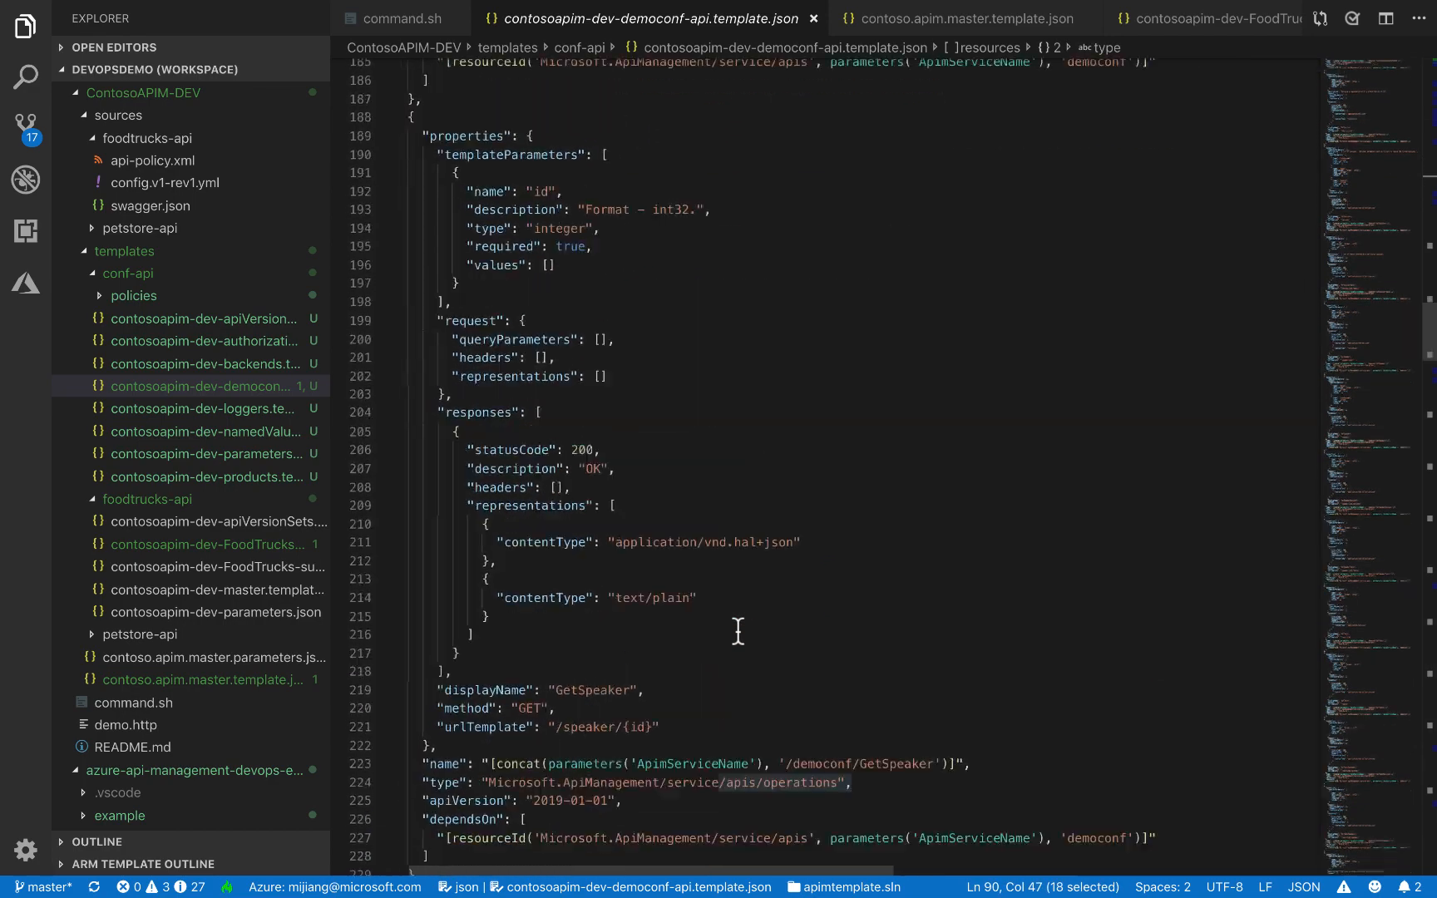
Examine the policy resource at the end of the democonf API template and its reference to democonf-apiPolicy.xml.
left_click_drag(1428, 366, 1429, 833)
scroll(1026, 497, "up", 8)
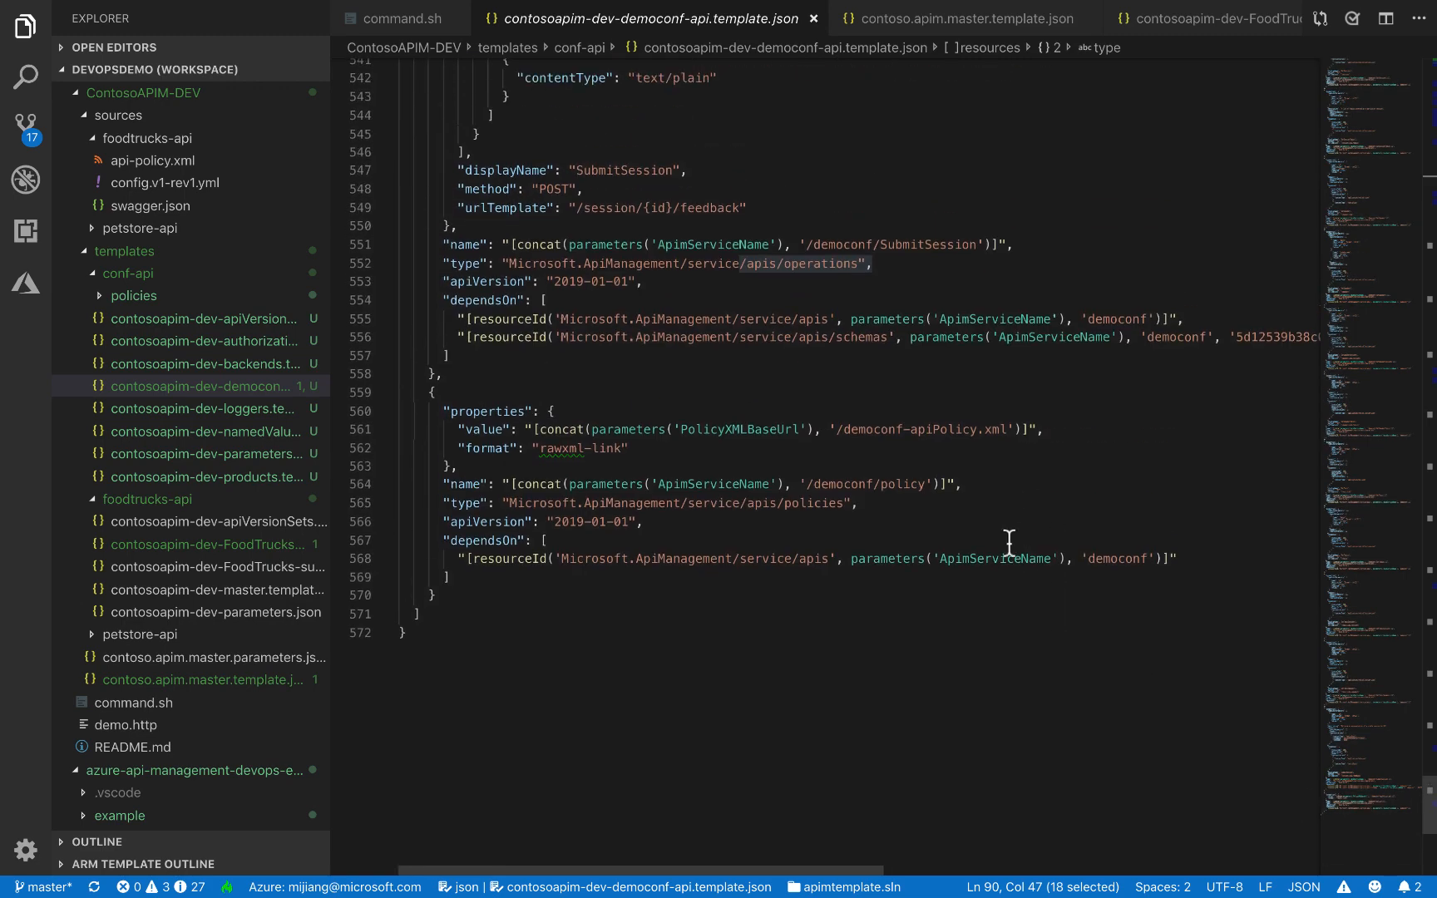
left_click_drag(880, 485, 935, 485)
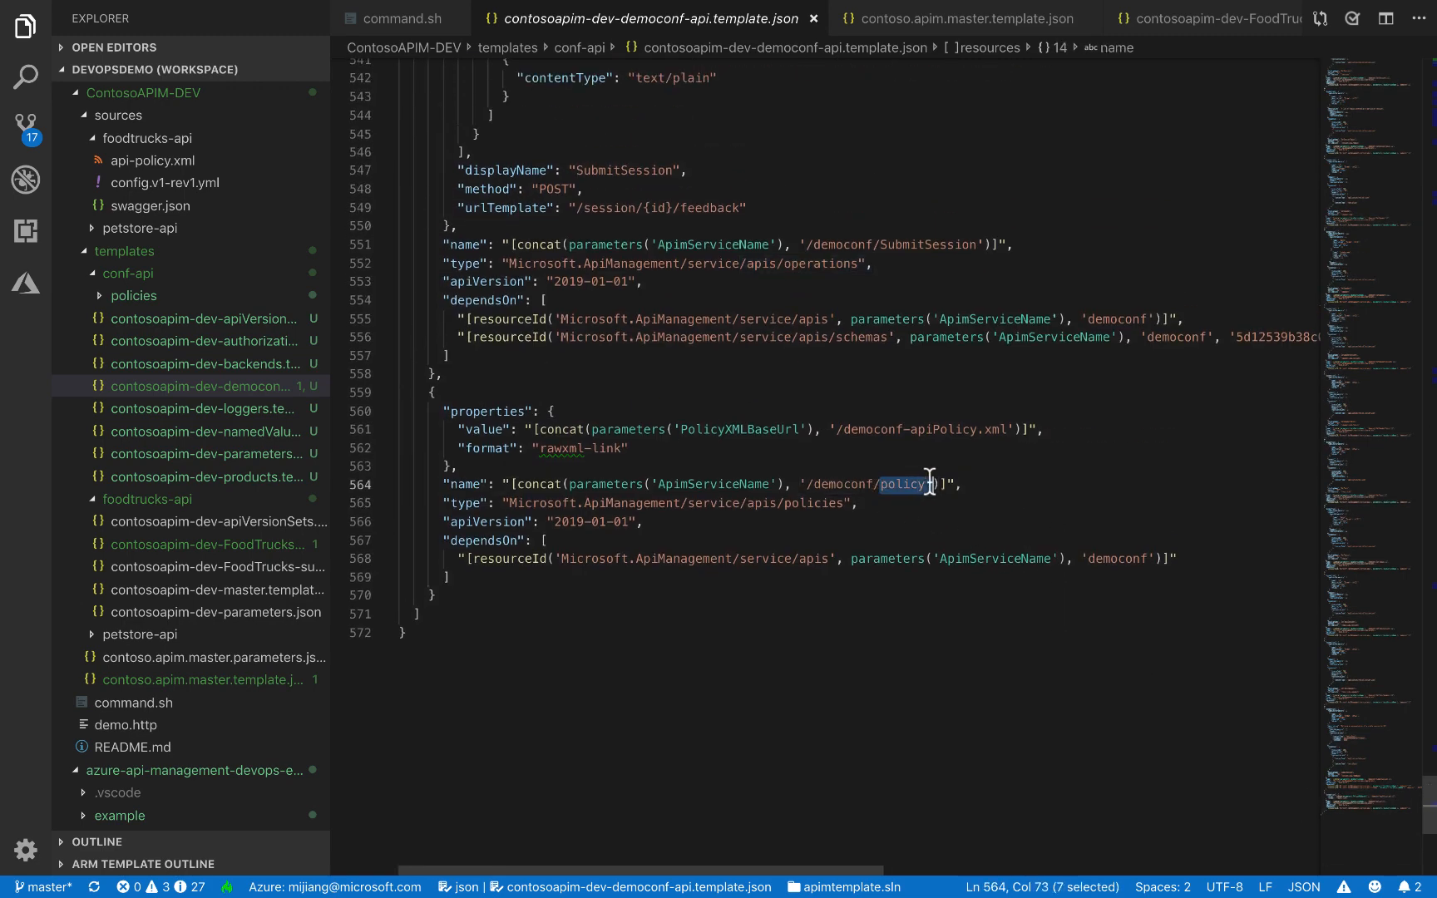
left_click_drag(837, 430, 1010, 426)
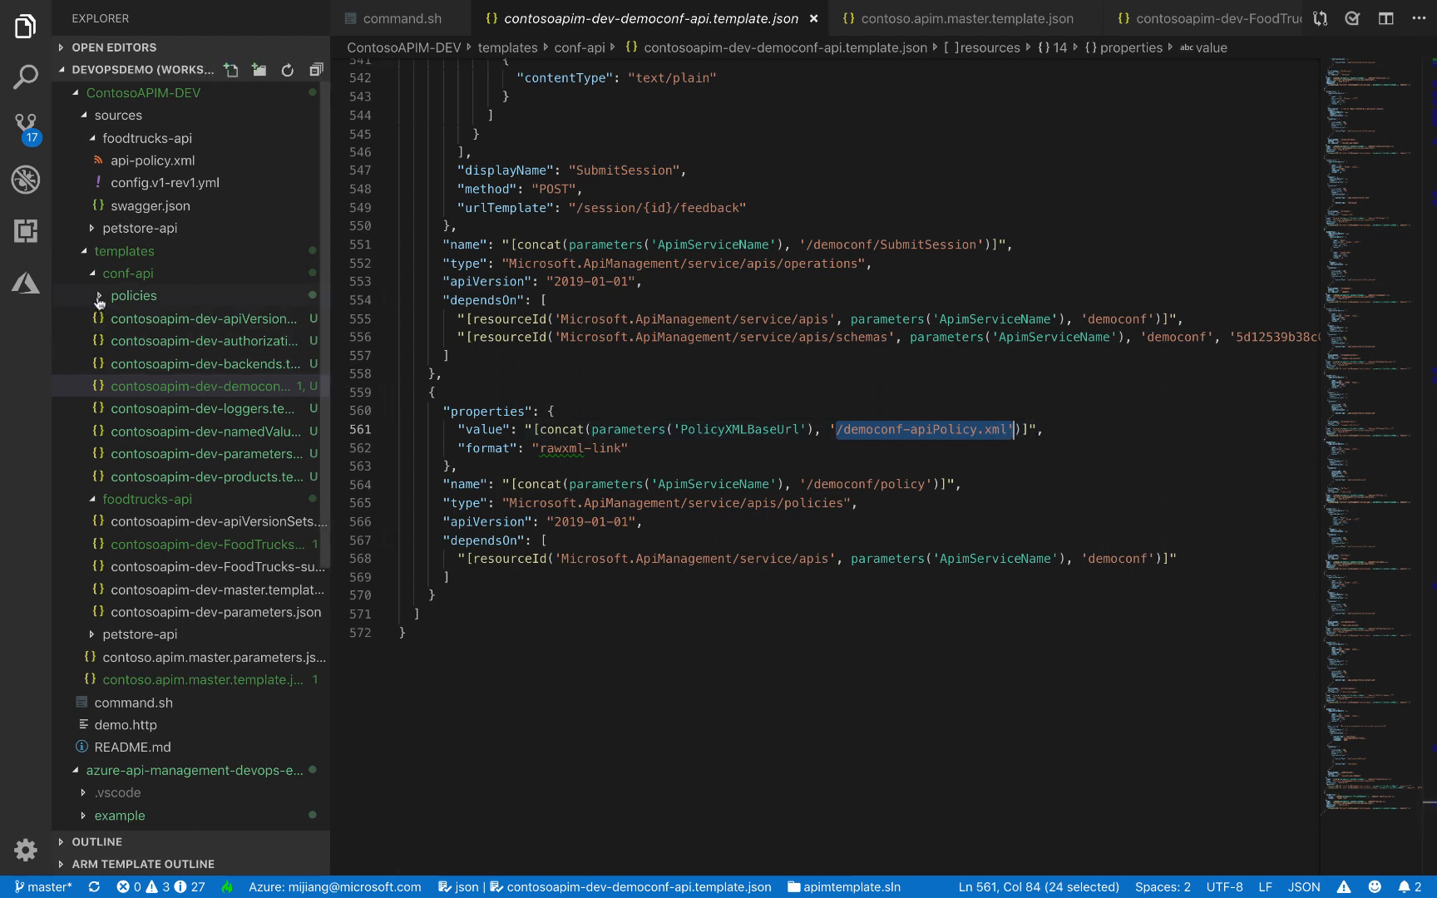
Open democonf-apiPolicy.xml from the policies folder and examine the rate-limit-by-key policy's {{RateLimitKey}} counter key.
left_click(100, 297)
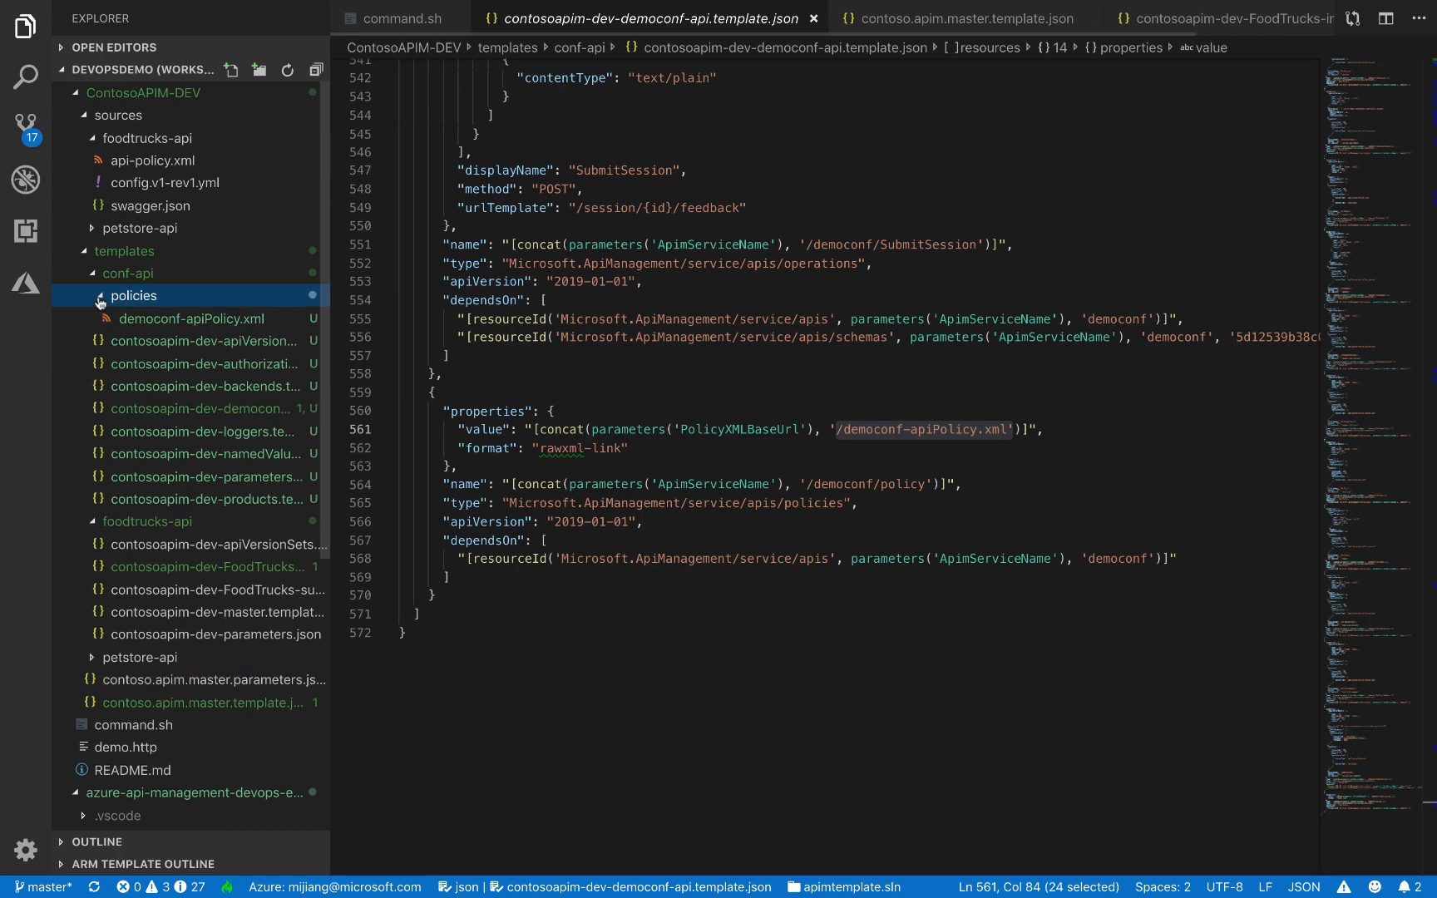
left_click(157, 321)
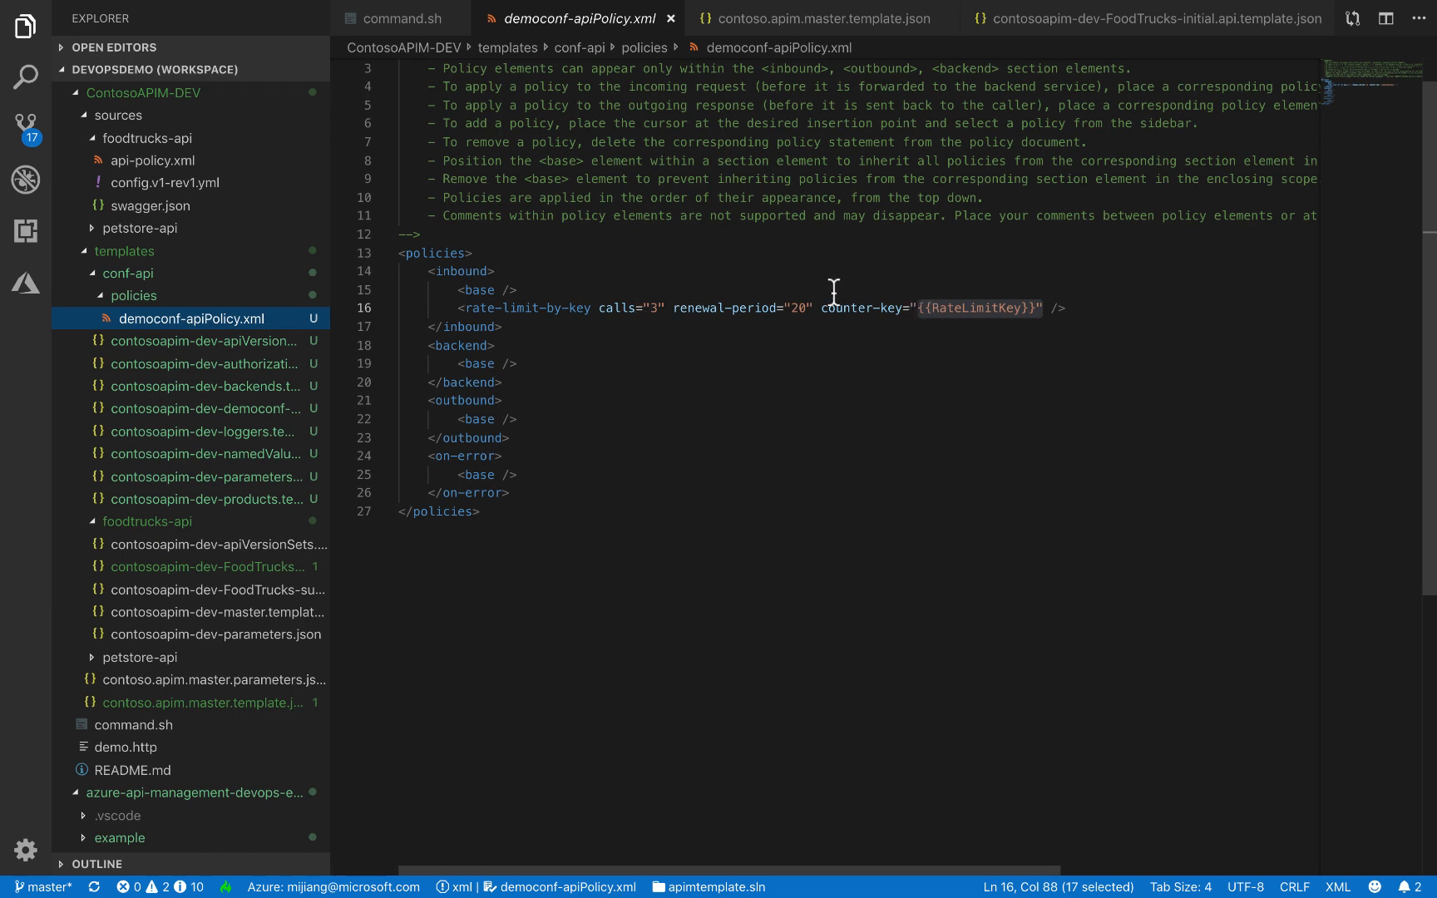
left_click_drag(918, 307, 1048, 314)
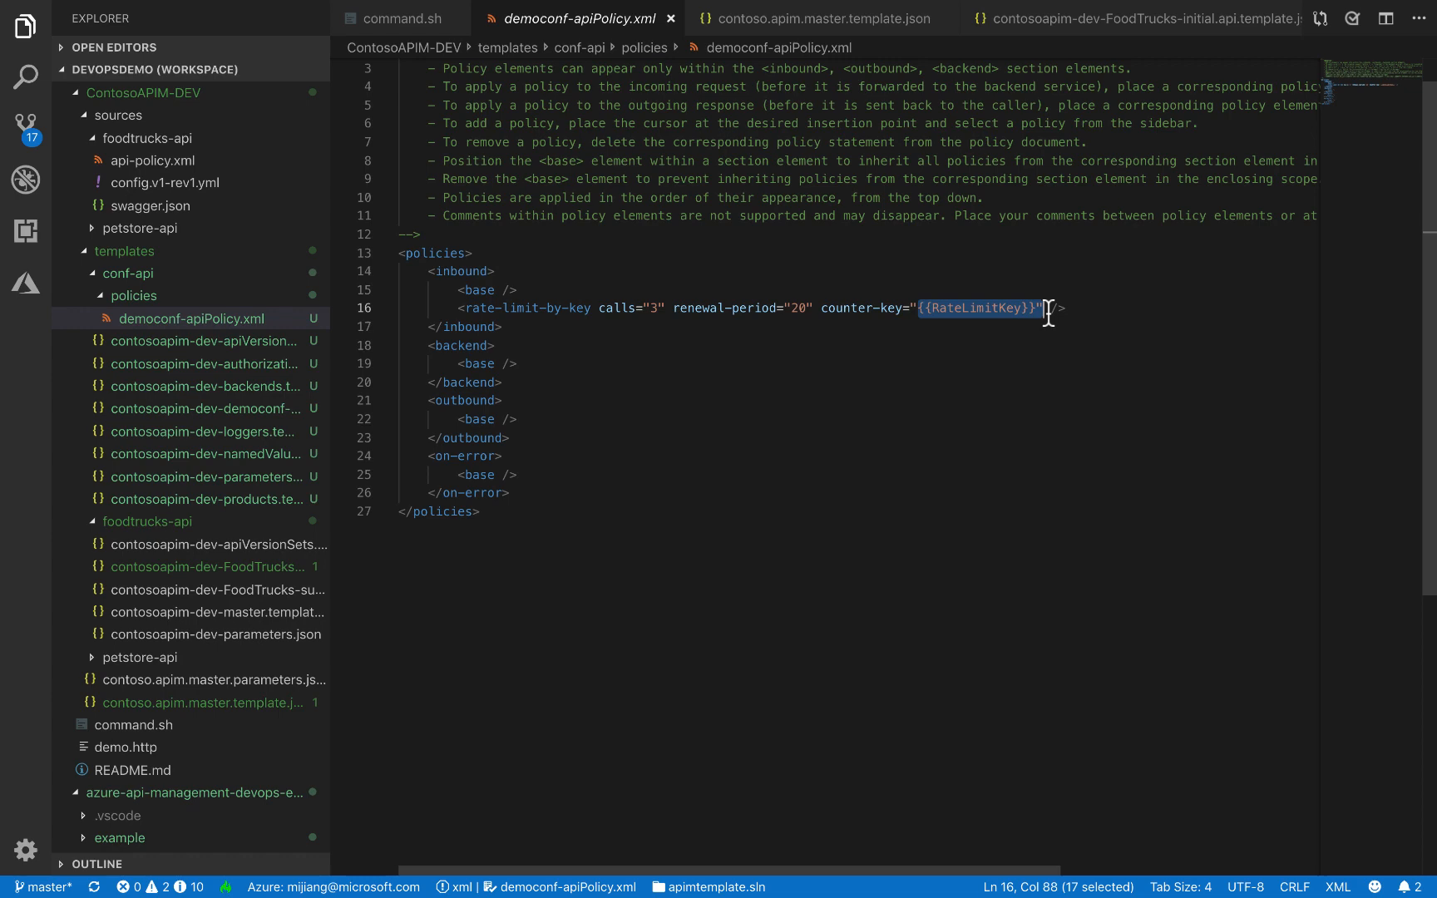
Open contosoapim-dev-namedValues.template.json and locate the RateLimitKey named value.
left_click(225, 461)
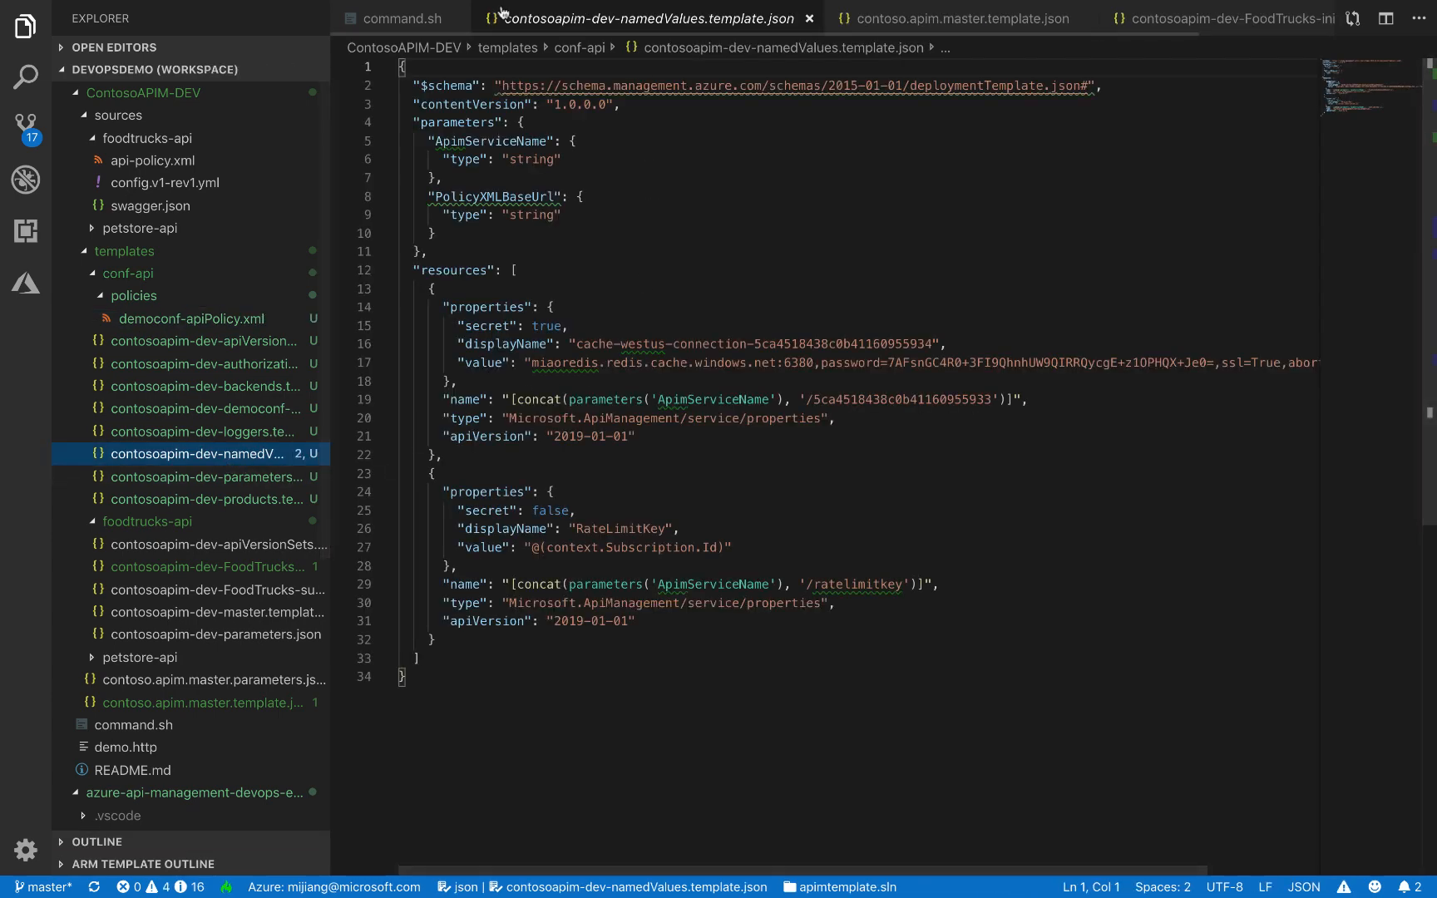
left_click_drag(569, 529, 683, 529)
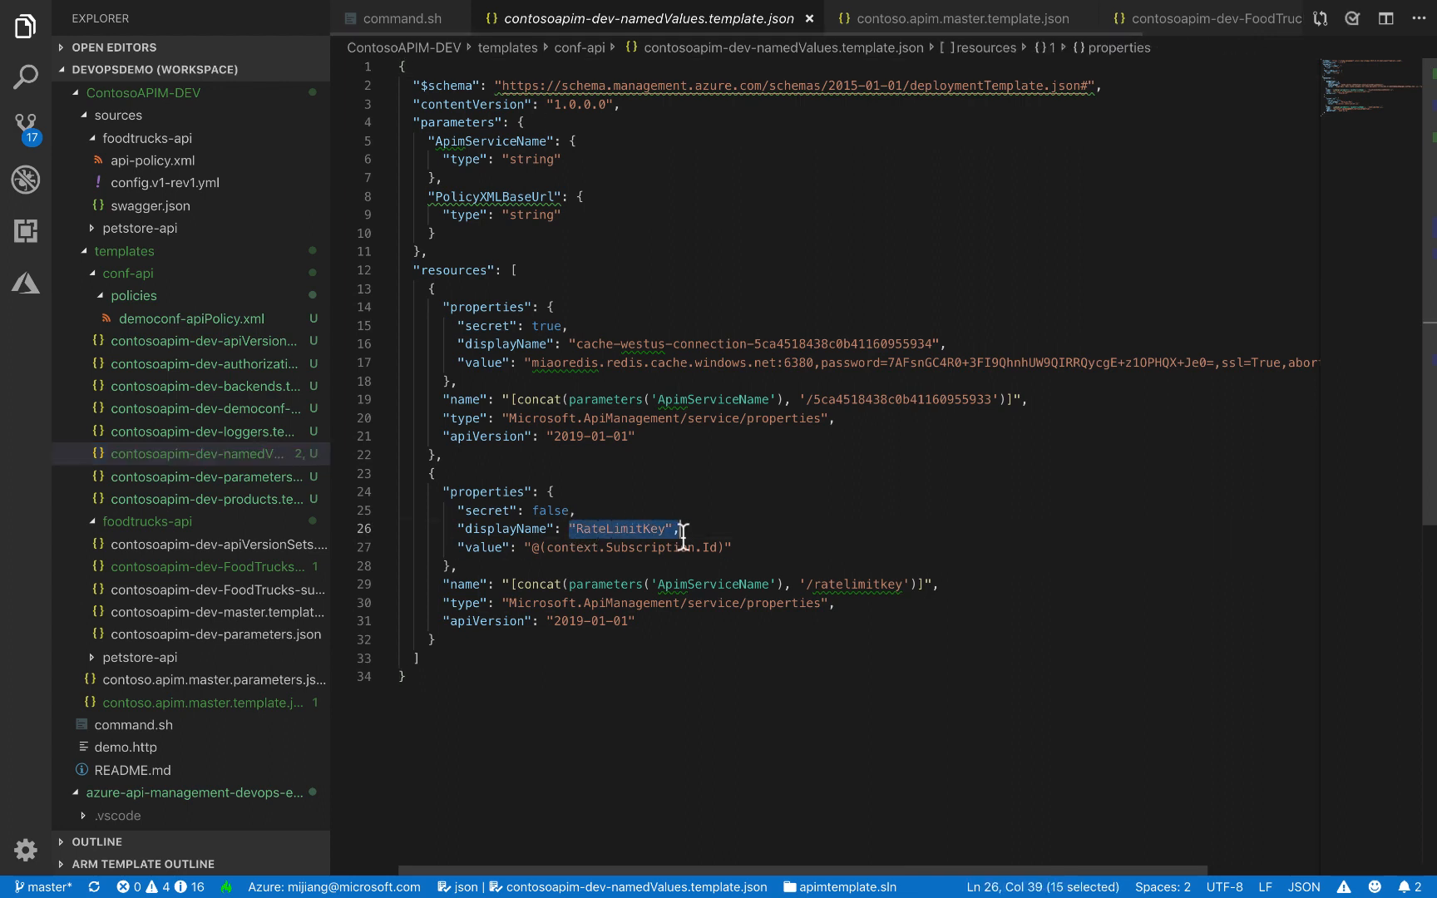